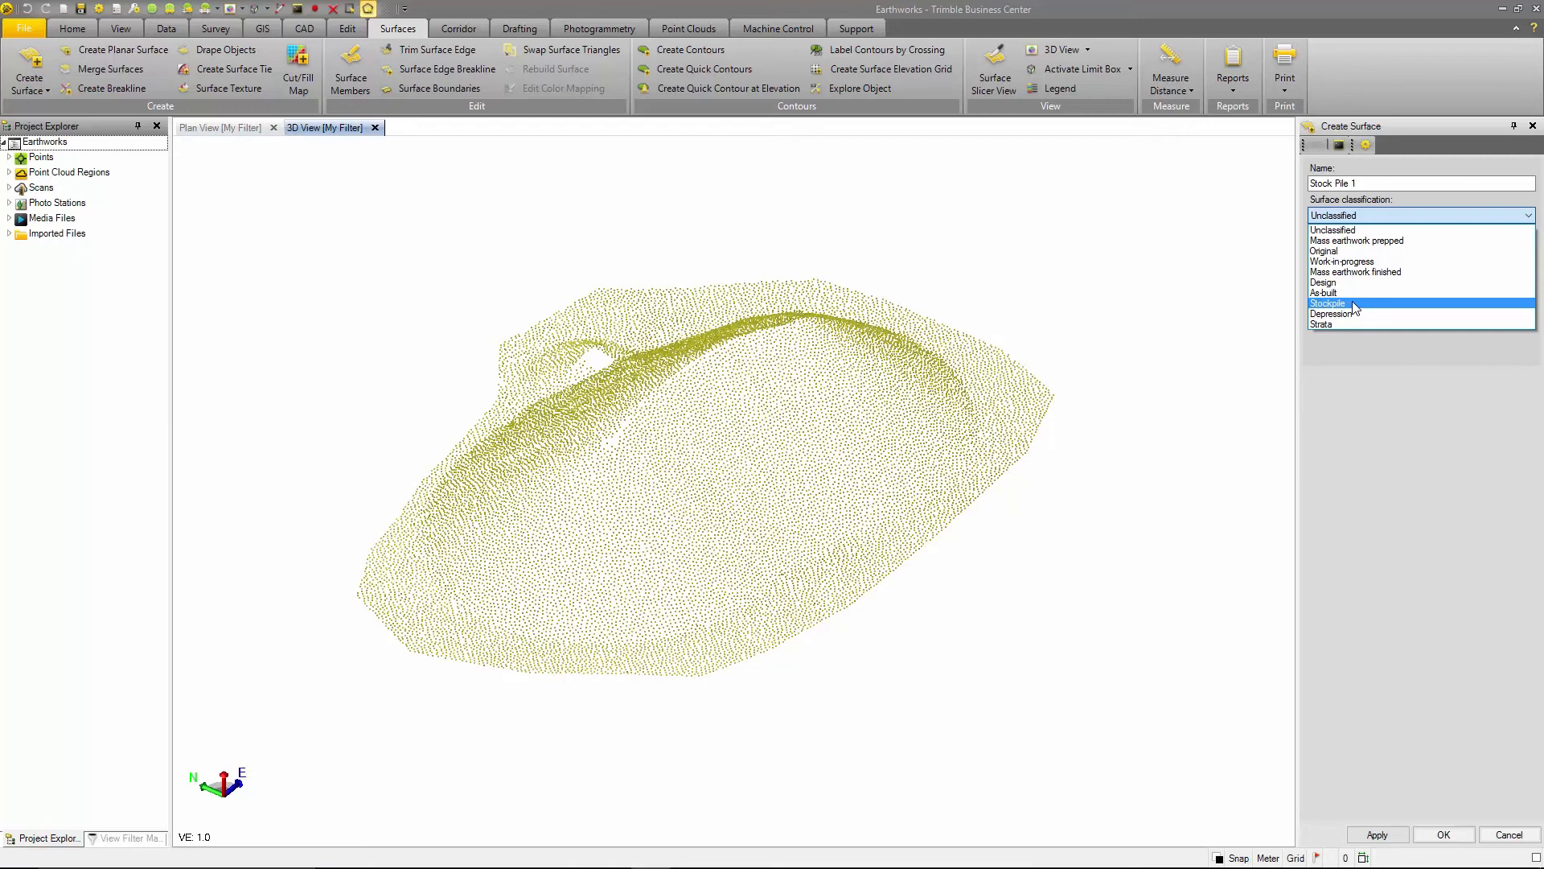
- Classify the new Stock Pile 1 surface as Stockpile and set its color to Magenta
{"action": "left_click", "coordinate": [1354, 304]}
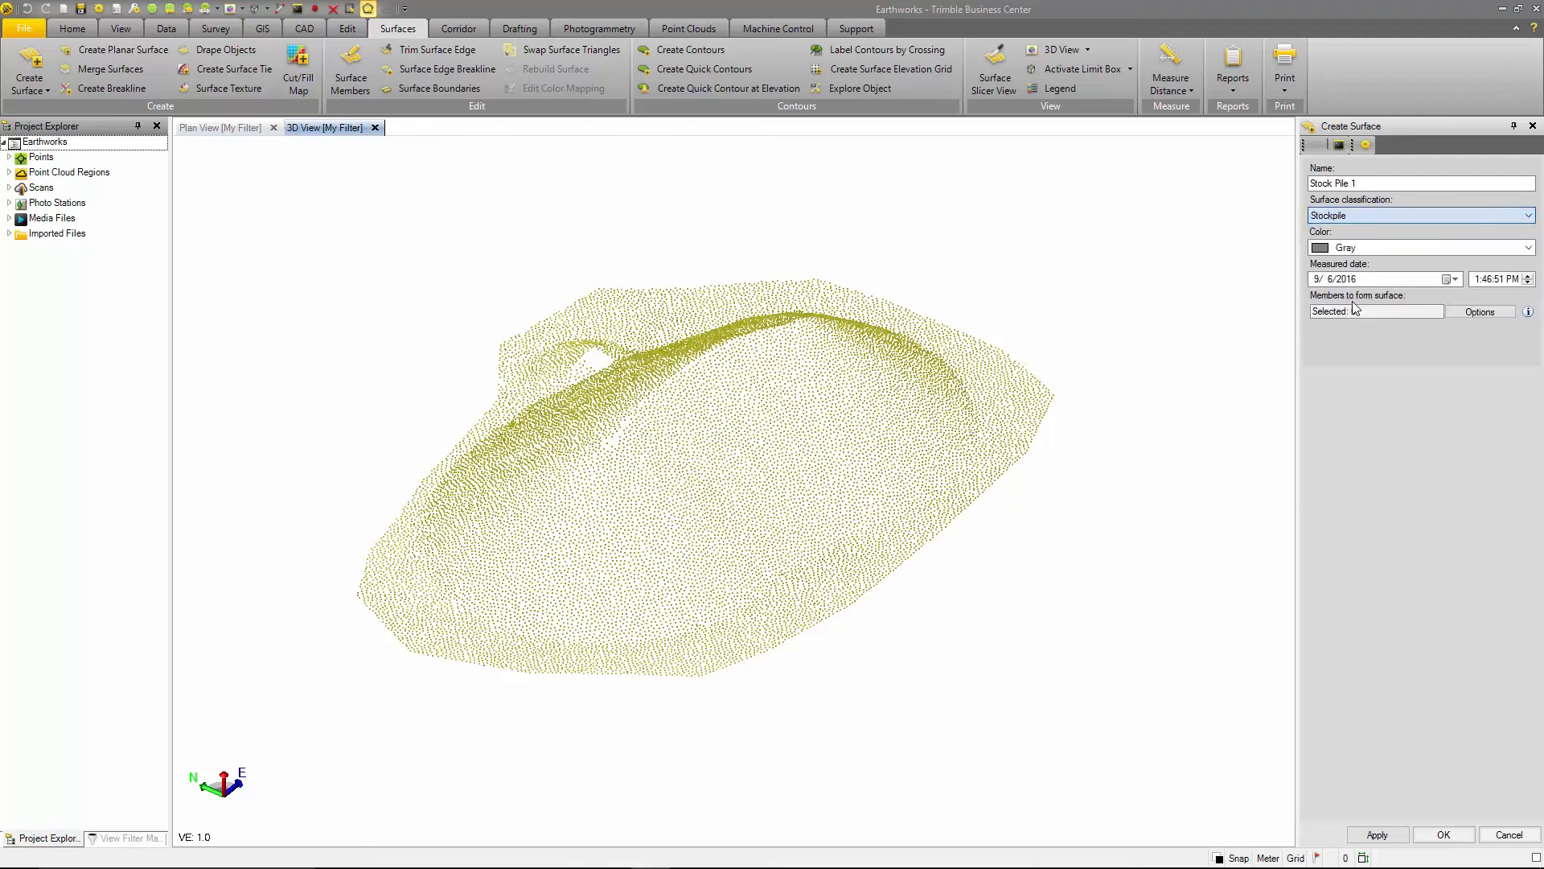
{"action": "left_click", "coordinate": [1359, 248]}
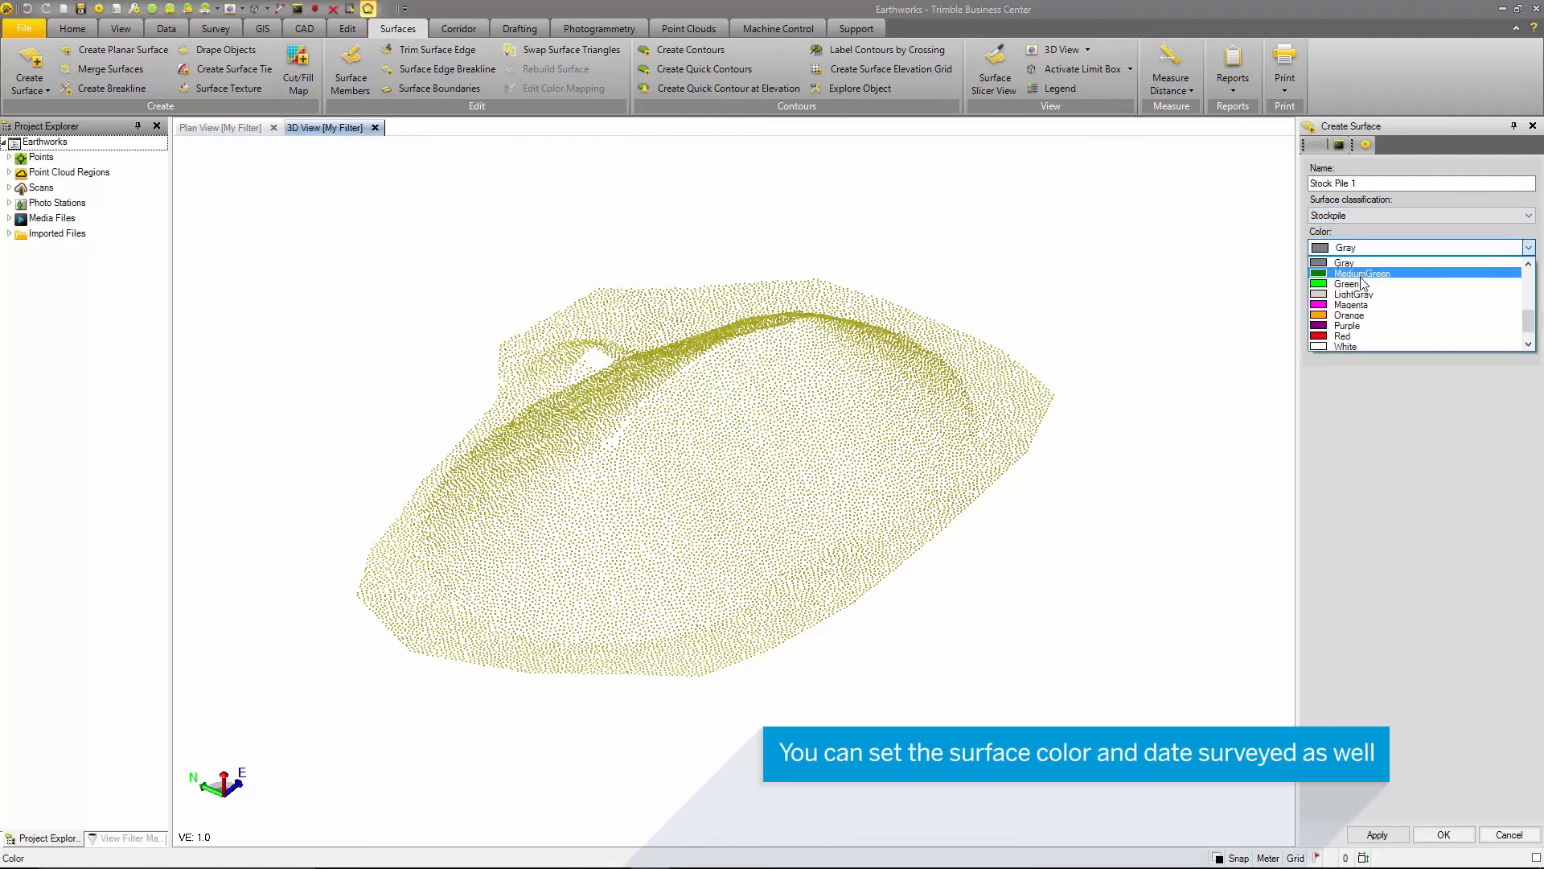
{"action": "left_click", "coordinate": [1353, 305]}
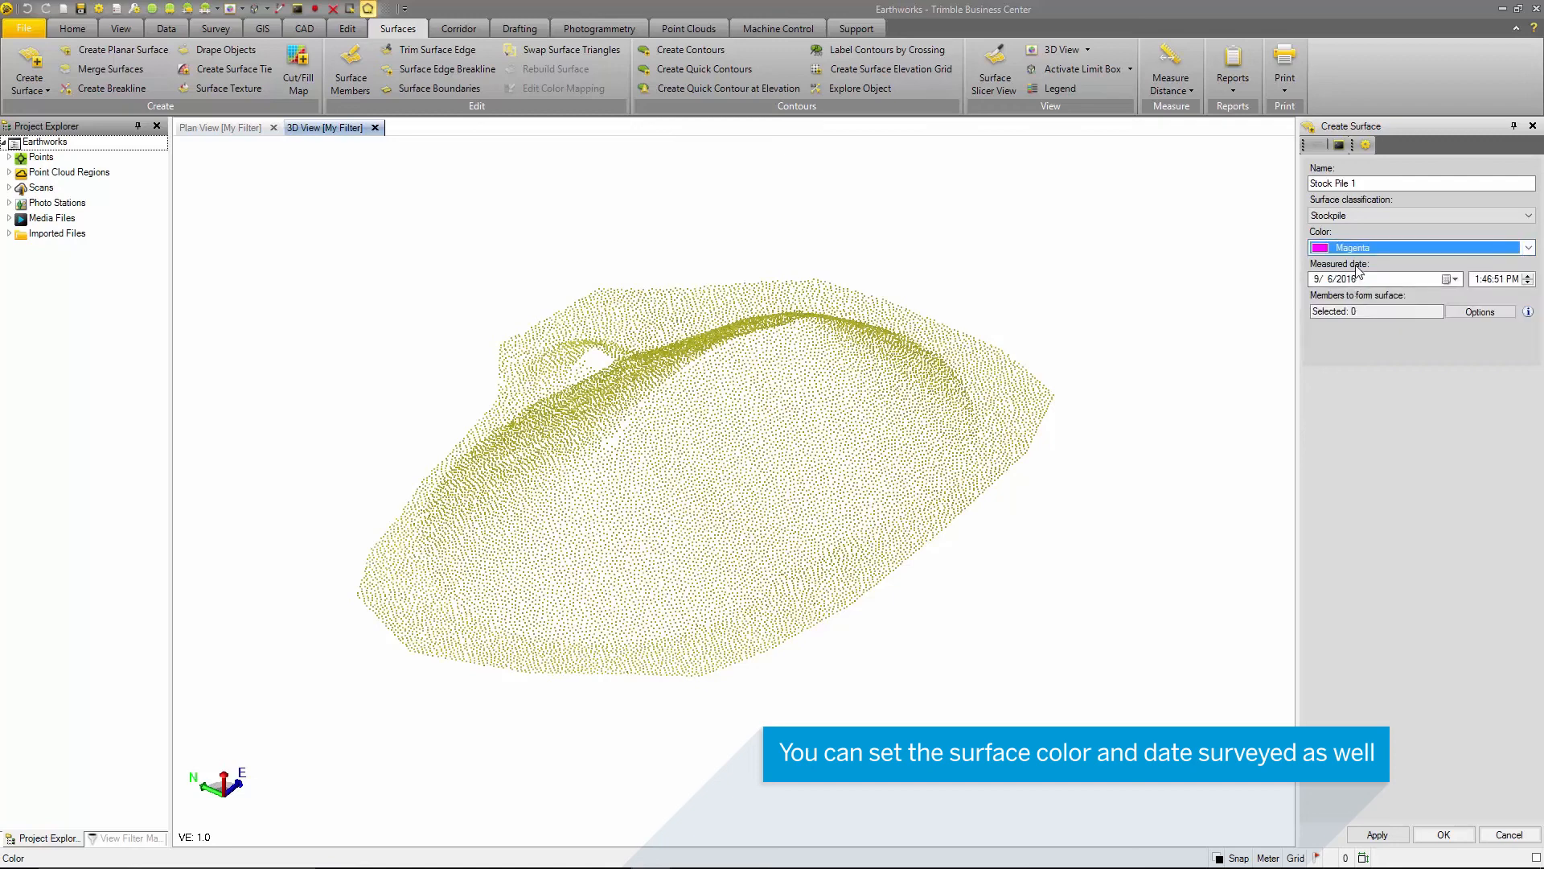
- Set the surface's measured date to 8/16/2016 and its time to 2:46:51 PM
{"action": "left_click", "coordinate": [1457, 279]}
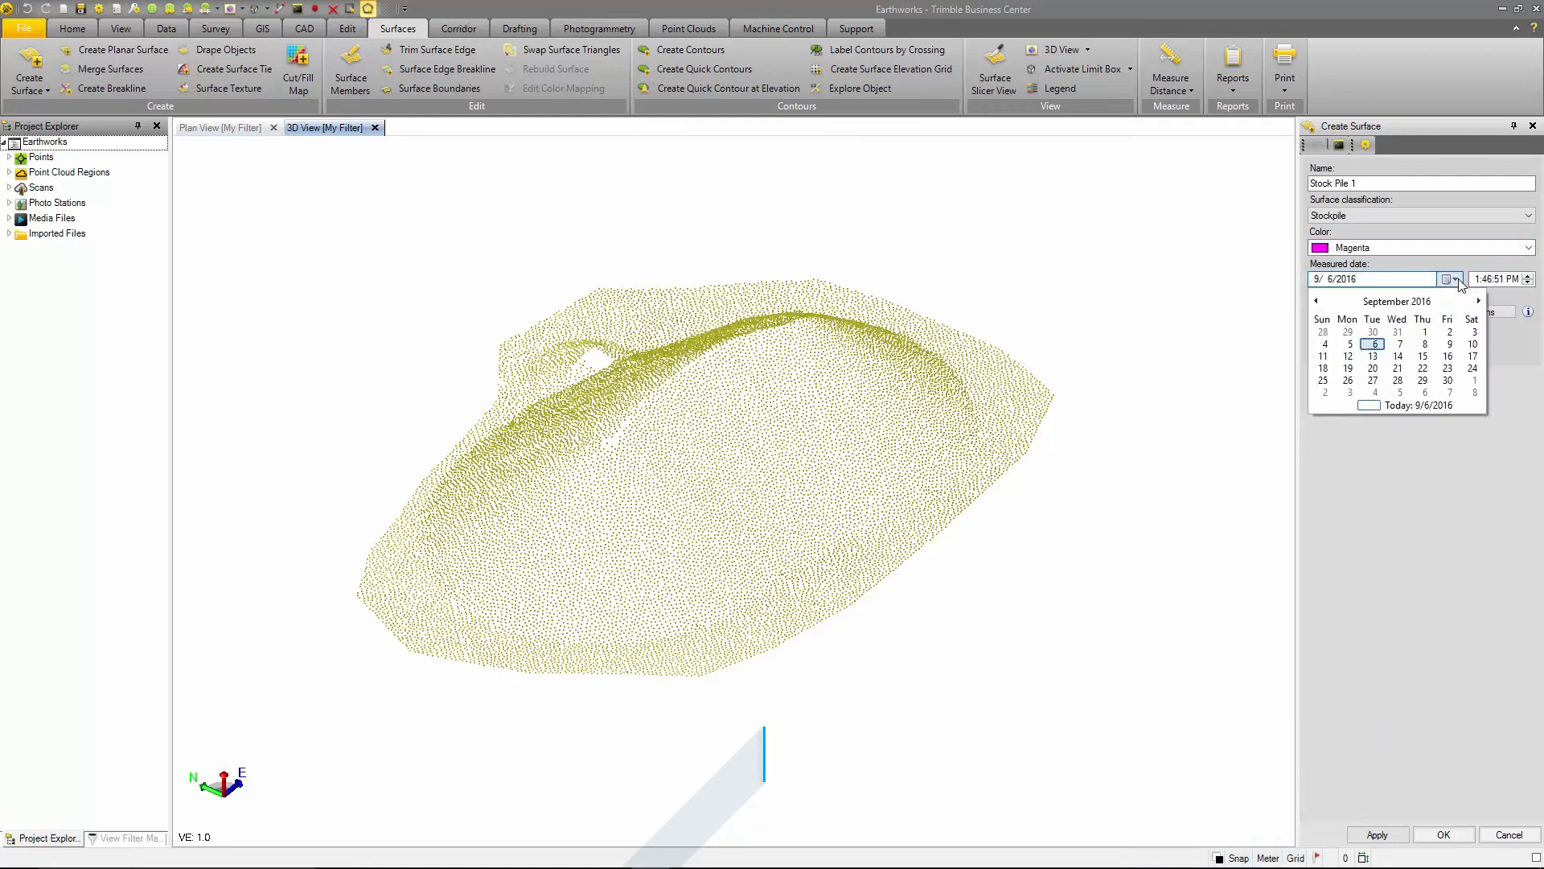
{"action": "left_click", "coordinate": [1316, 301]}
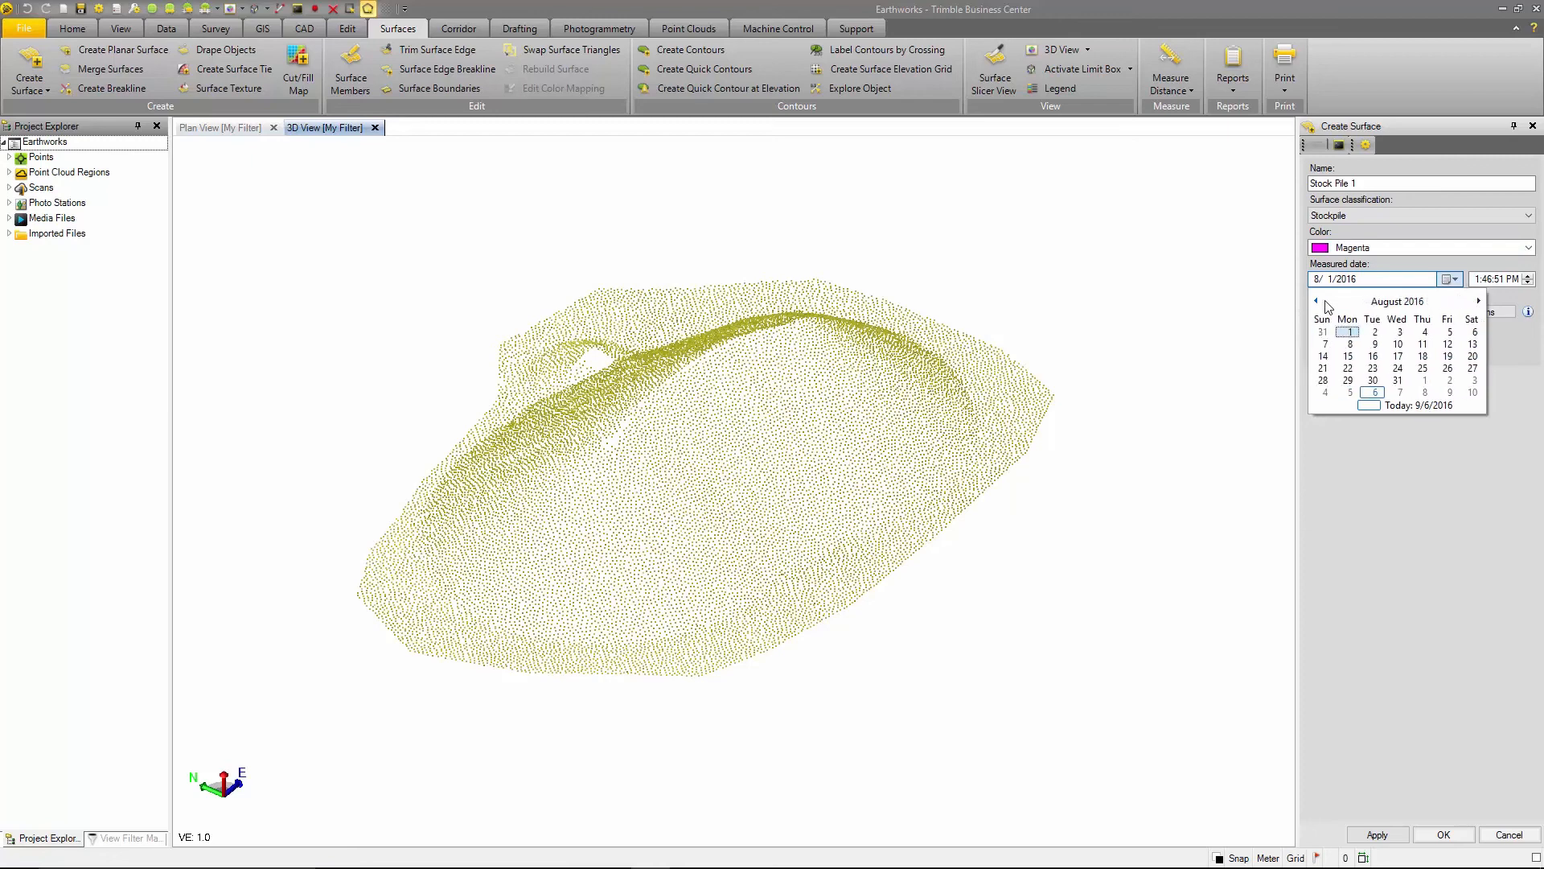
{"action": "left_click", "coordinate": [1373, 355]}
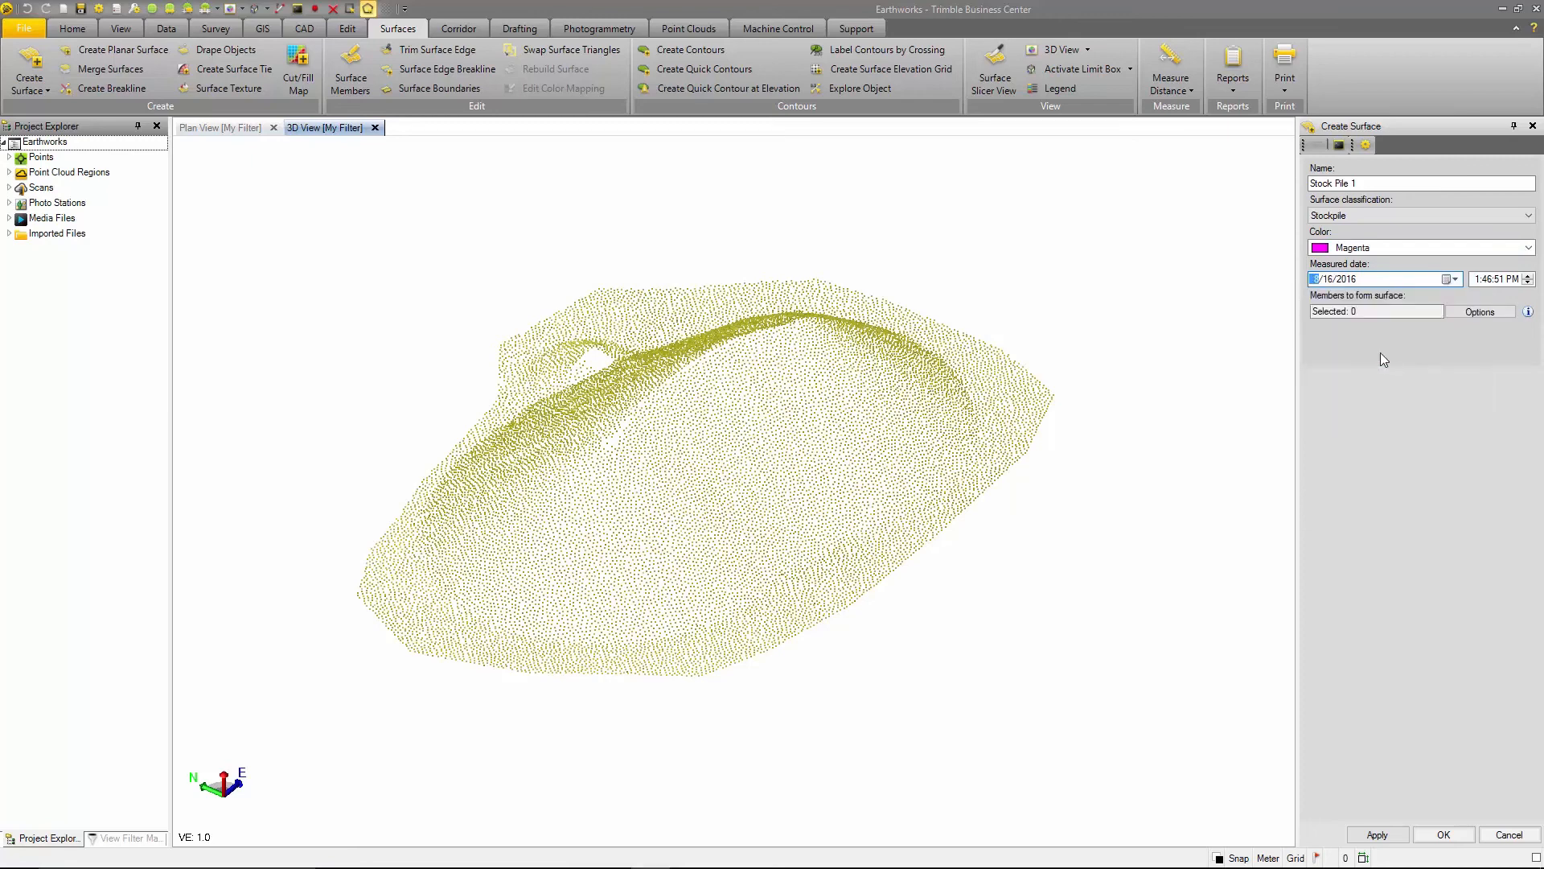
{"action": "left_click", "coordinate": [1480, 281]}
{"action": "key", "text": "Tab"}
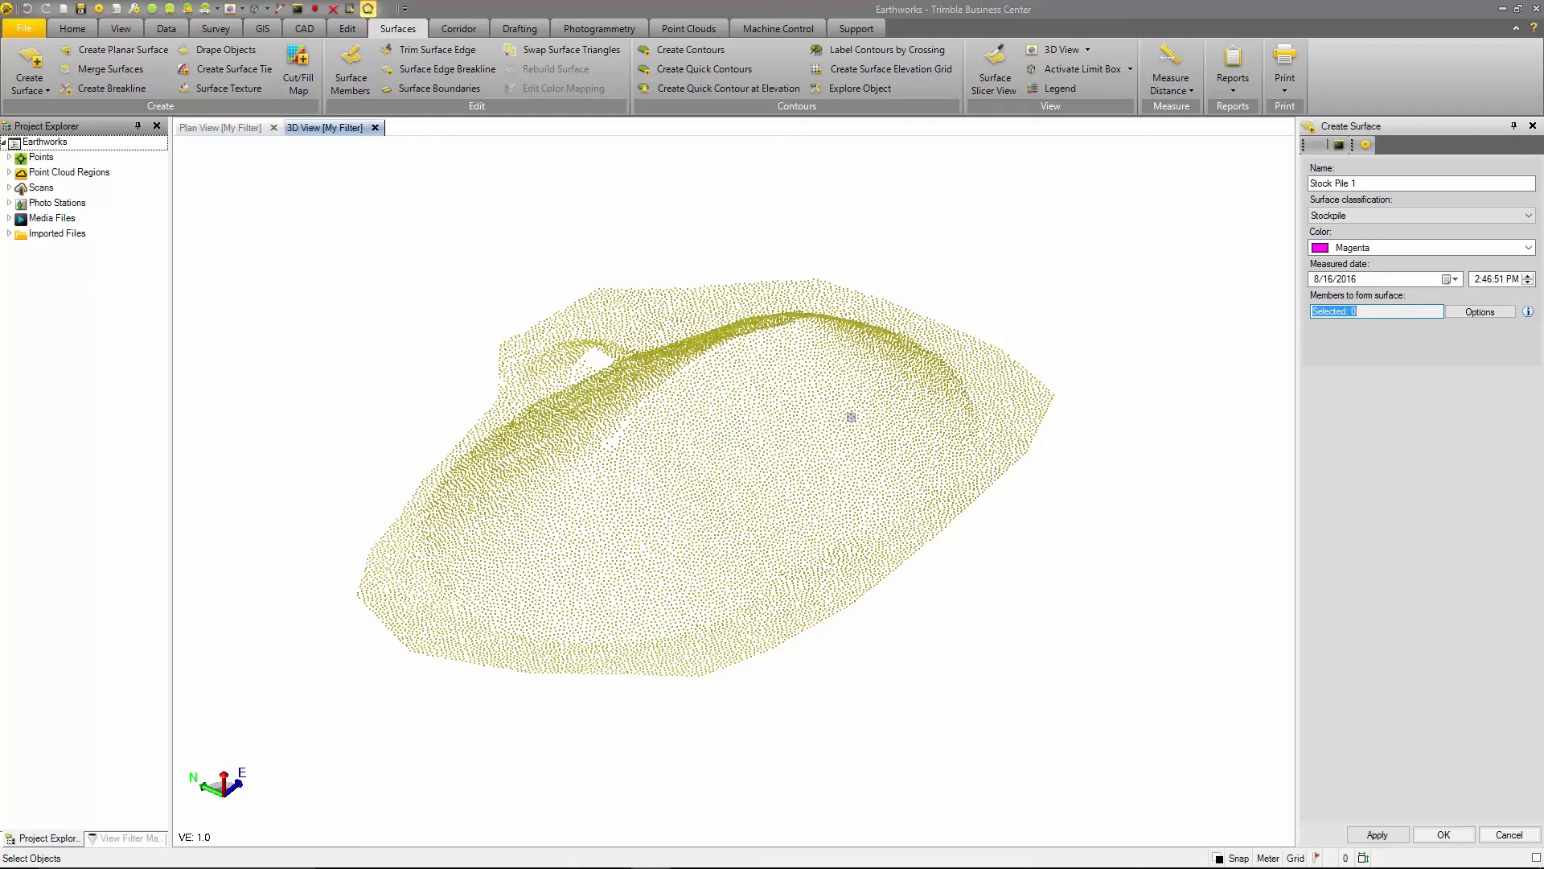
- Add the stockpile point cloud as the surface member, create the surface, and close the Create Surface command
{"action": "left_click", "coordinate": [850, 417]}
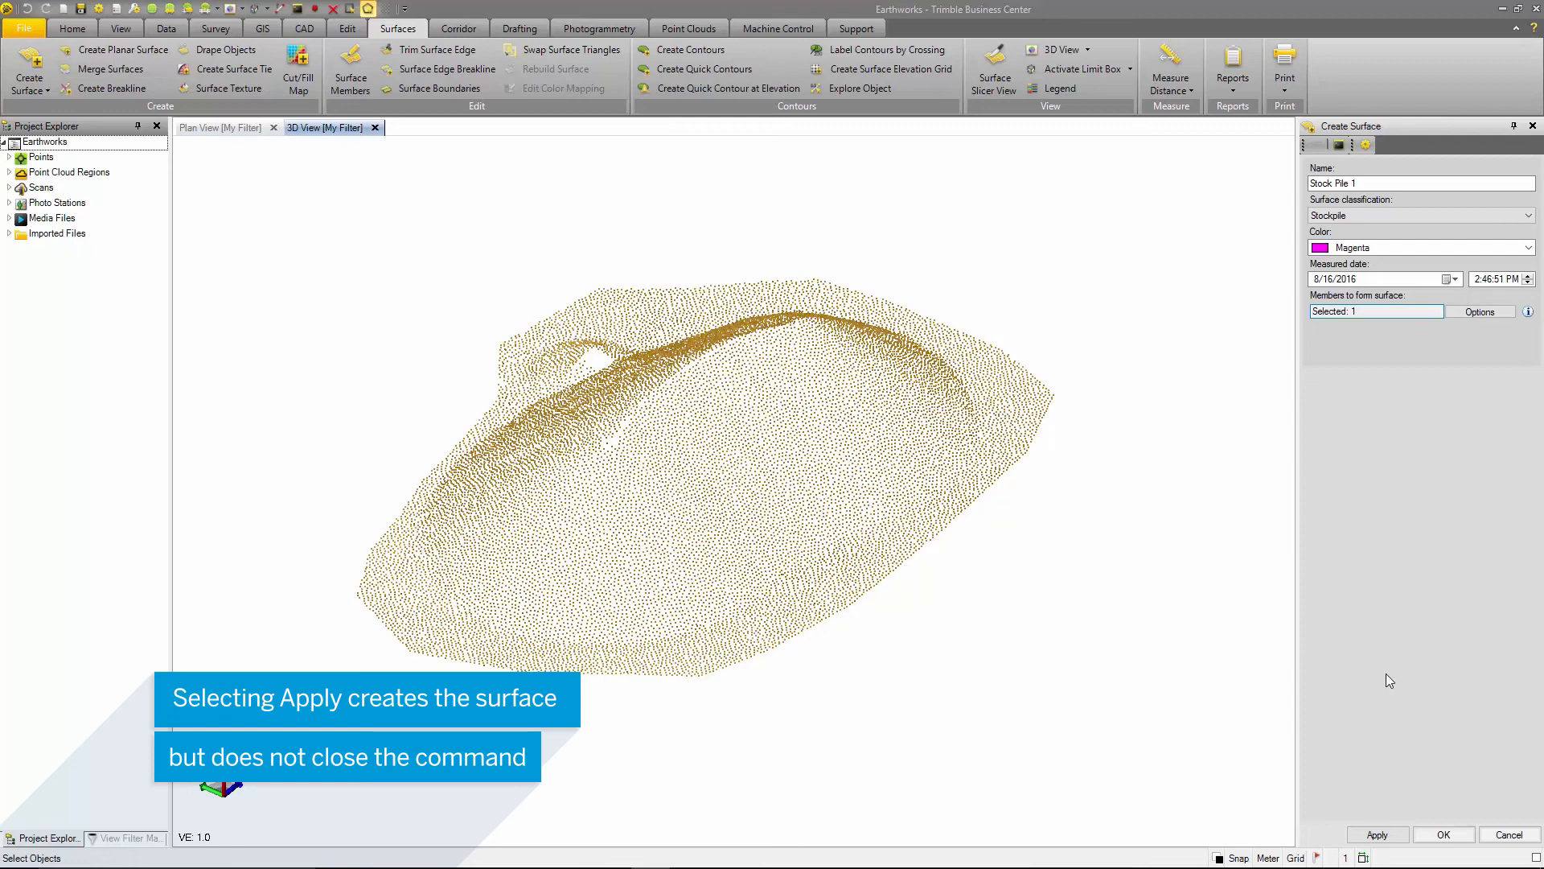
{"action": "left_click", "coordinate": [1377, 834]}
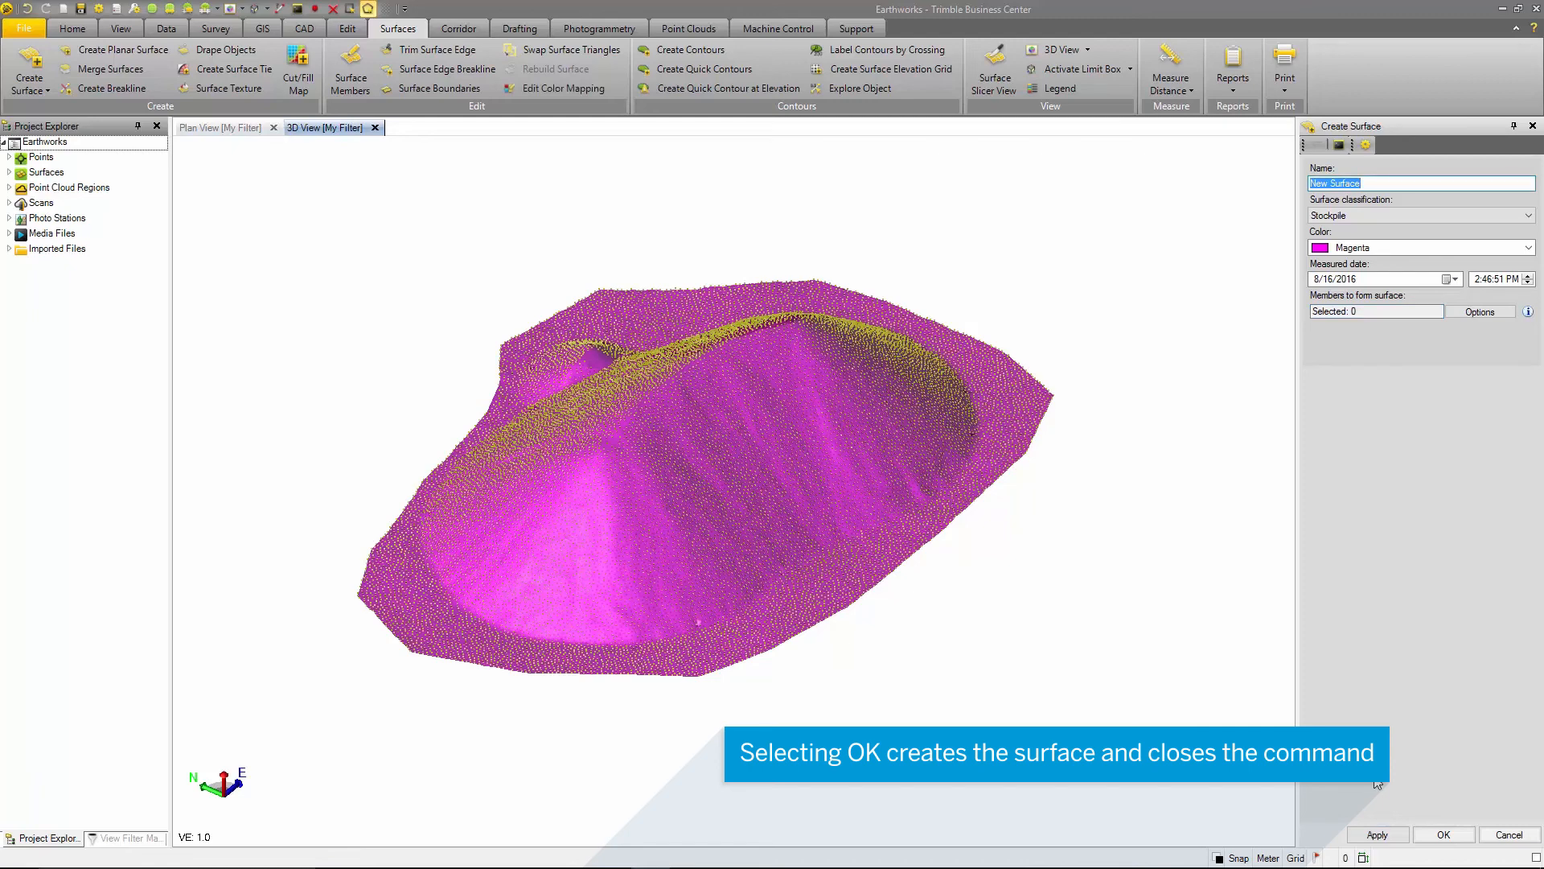
{"action": "left_click", "coordinate": [1436, 834]}
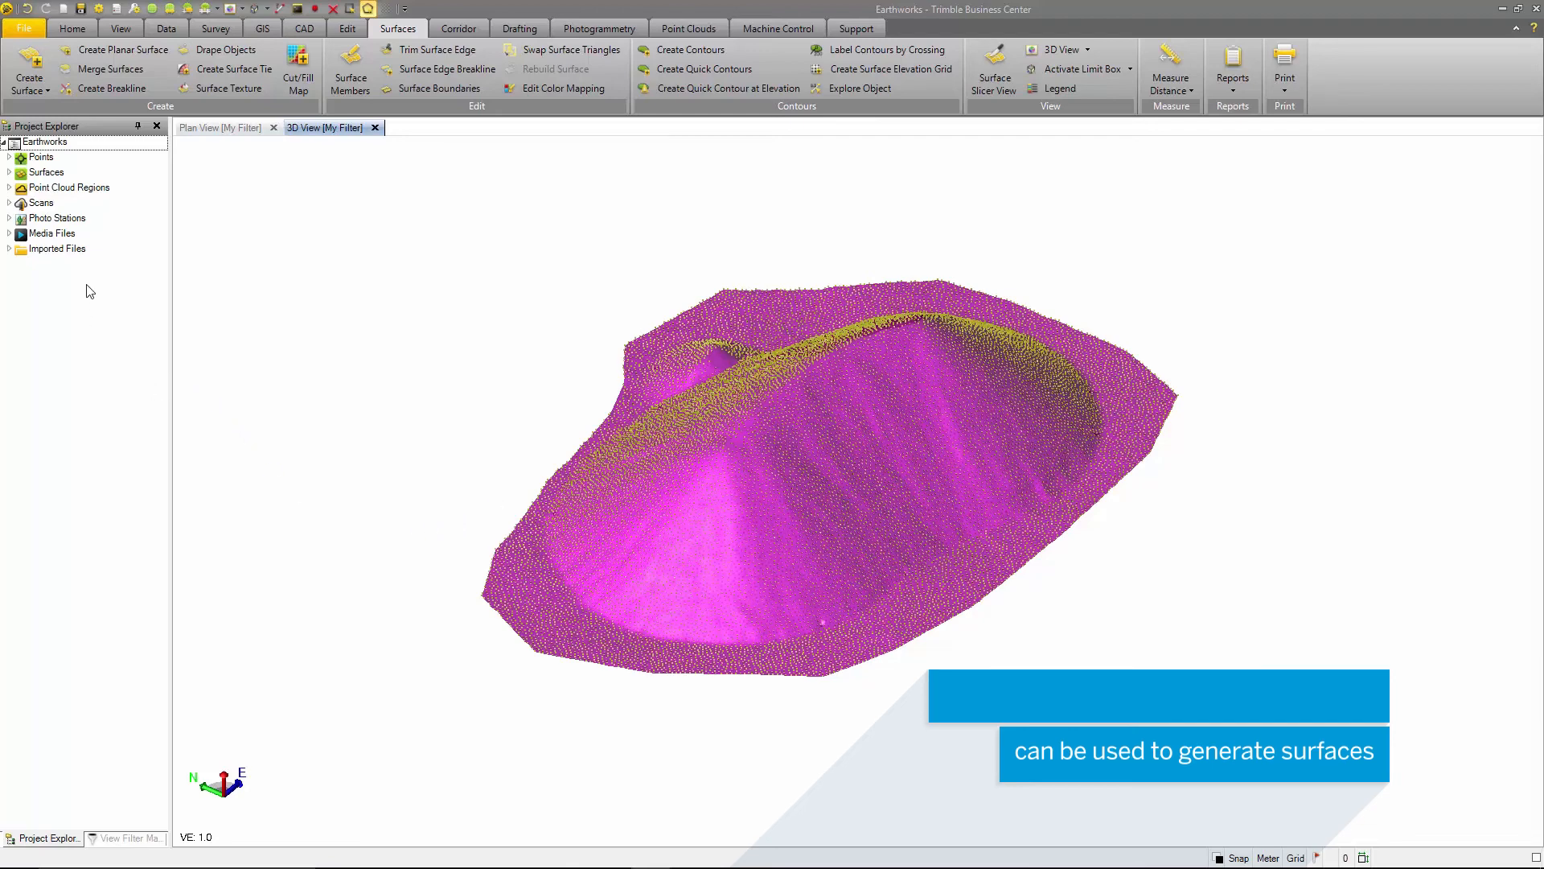
- Toggle off the visibility of the Sampled Stock Pile 1-0.300 m point cloud region
{"action": "left_click", "coordinate": [11, 189]}
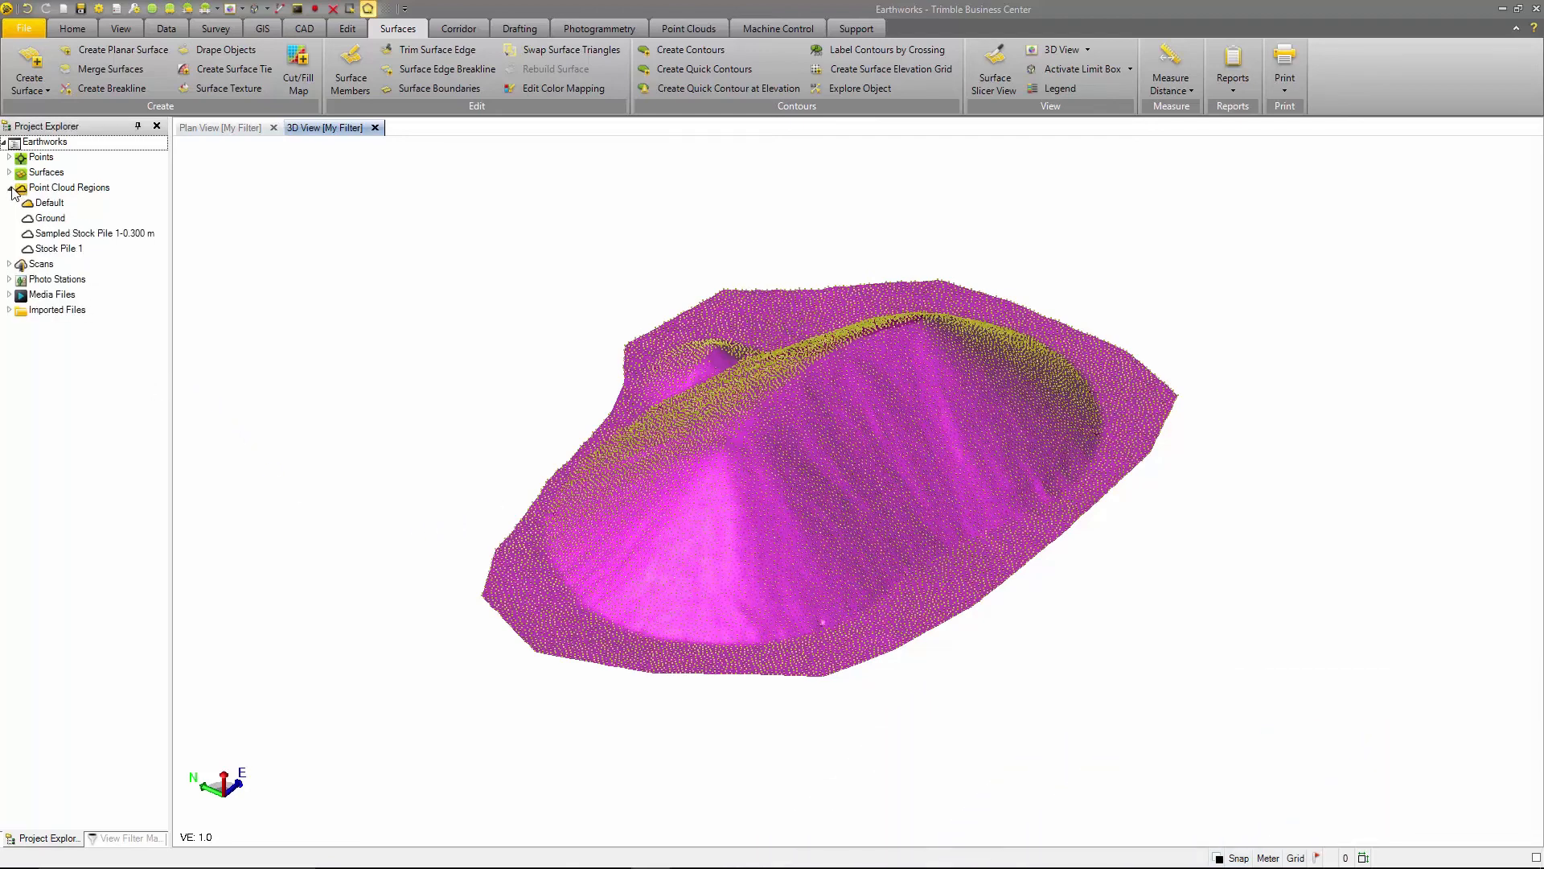
{"action": "right_click", "coordinate": [94, 233]}
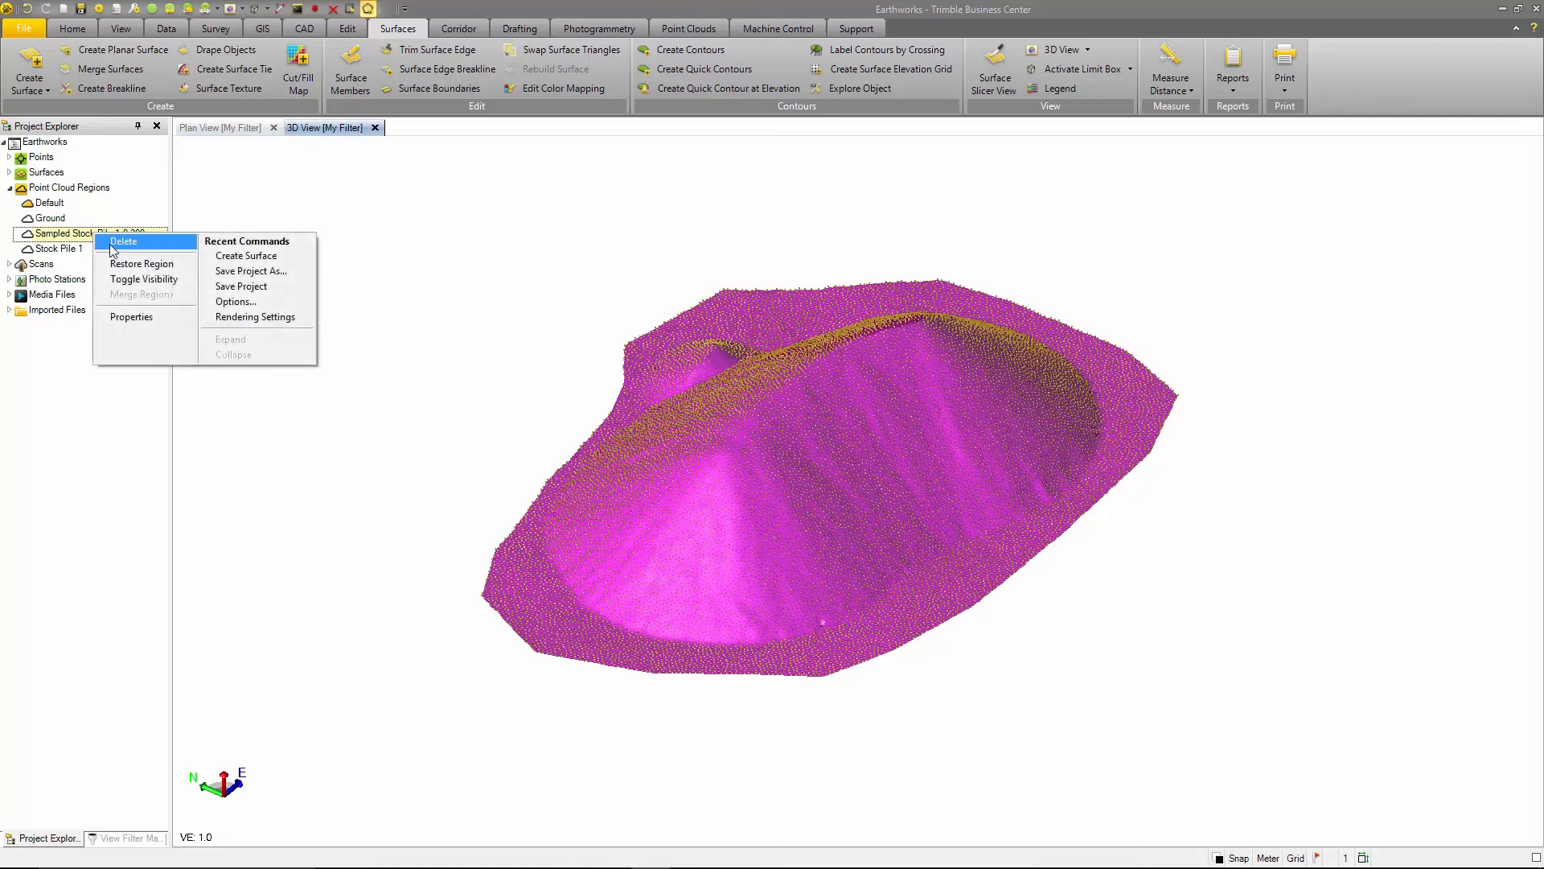
{"action": "left_click", "coordinate": [130, 280]}
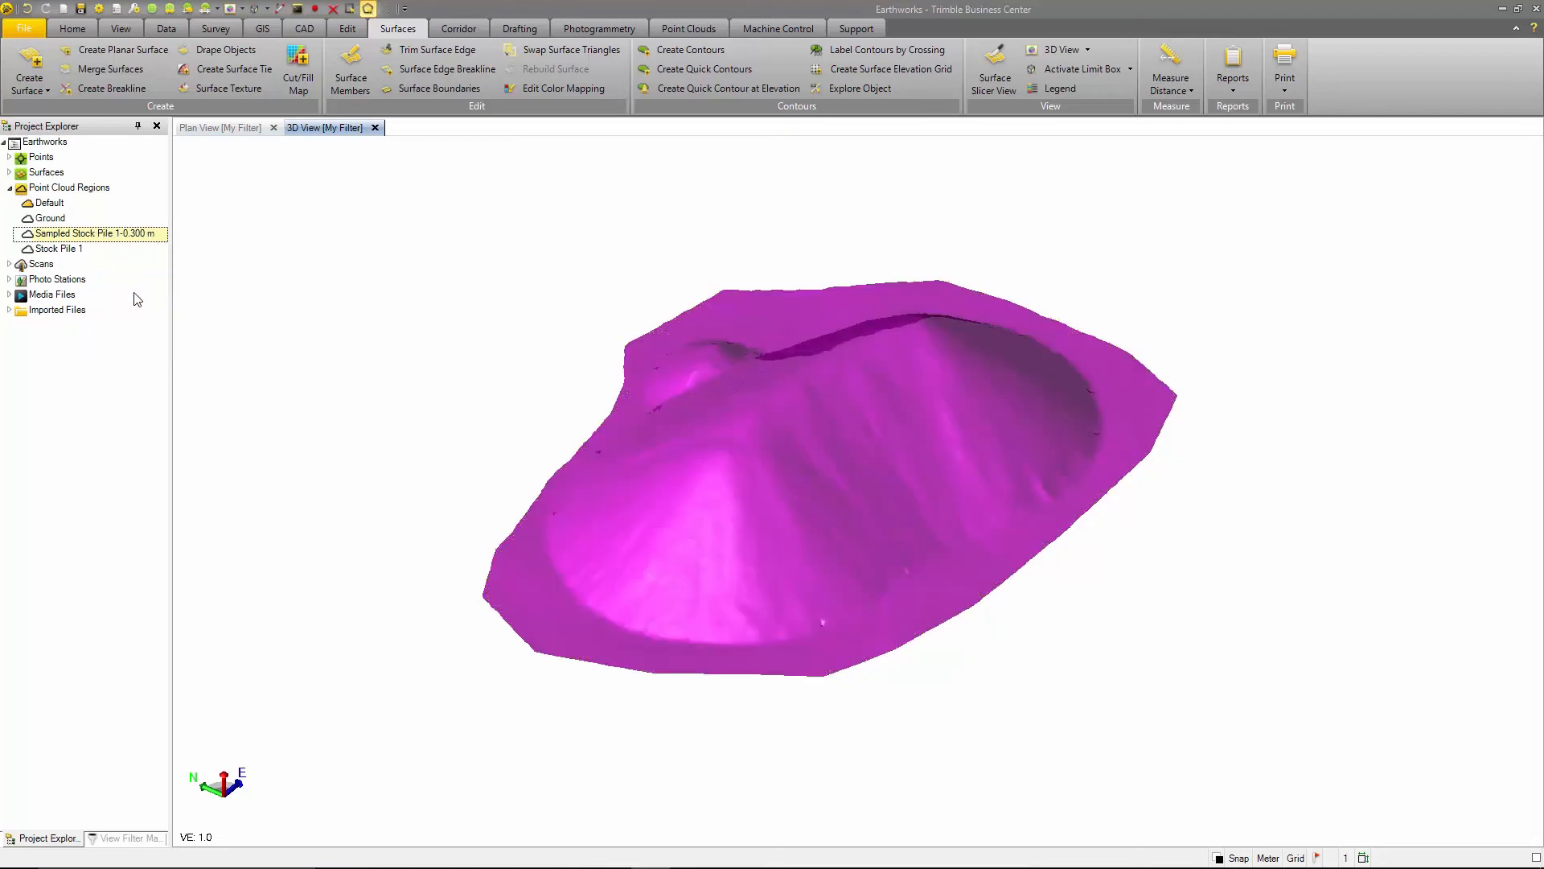
{"action": "left_click", "coordinate": [9, 188]}
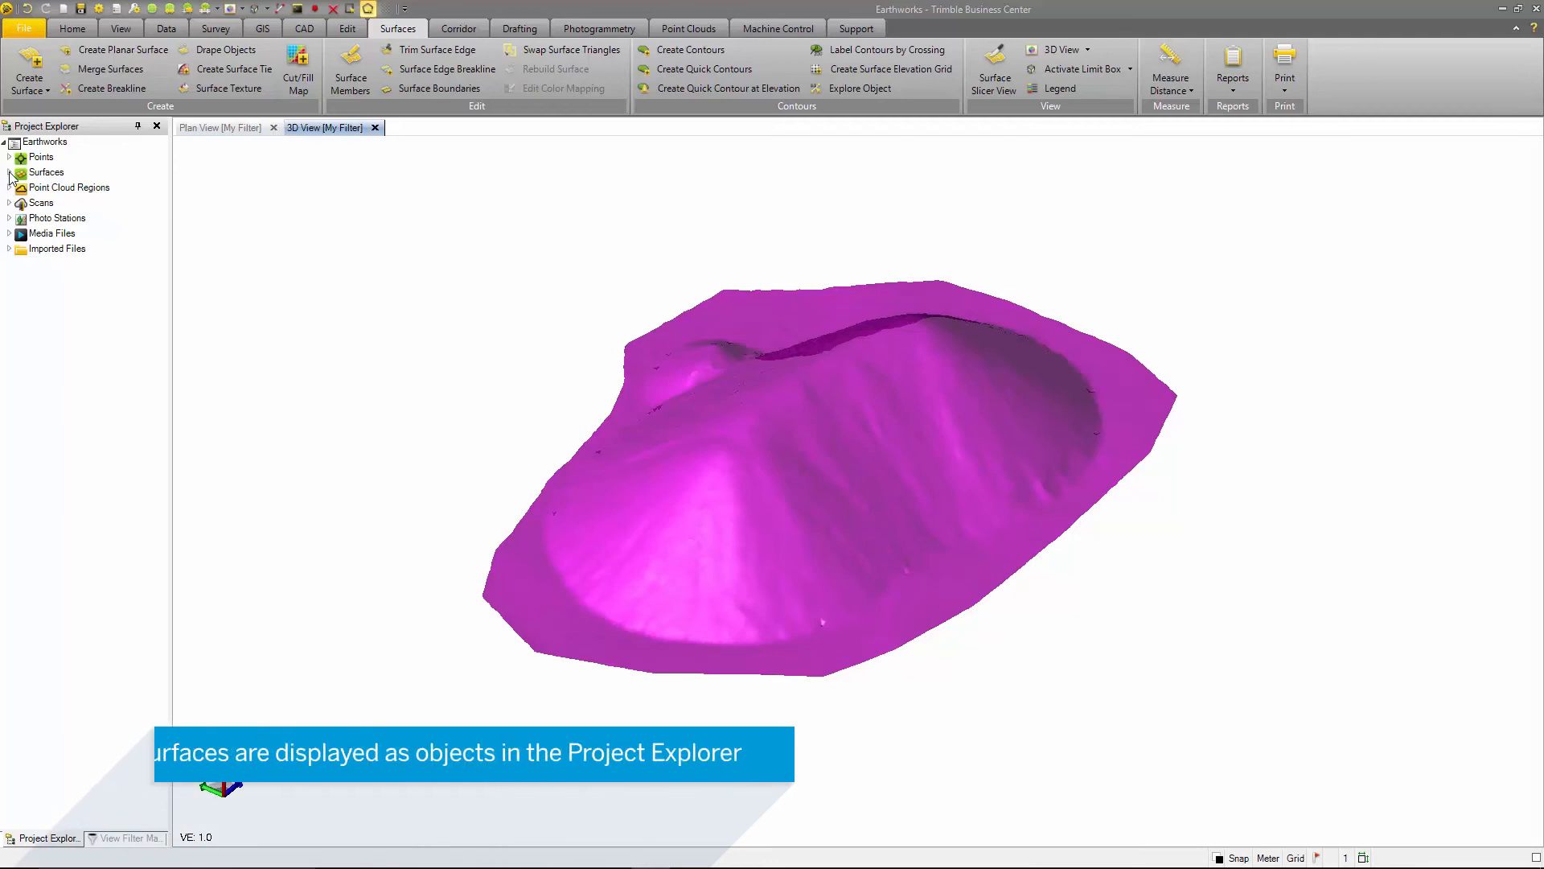
- Open the properties of the Stock Pile 1 surface and check the rebuild method options, keeping Auto
{"action": "left_click", "coordinate": [10, 173]}
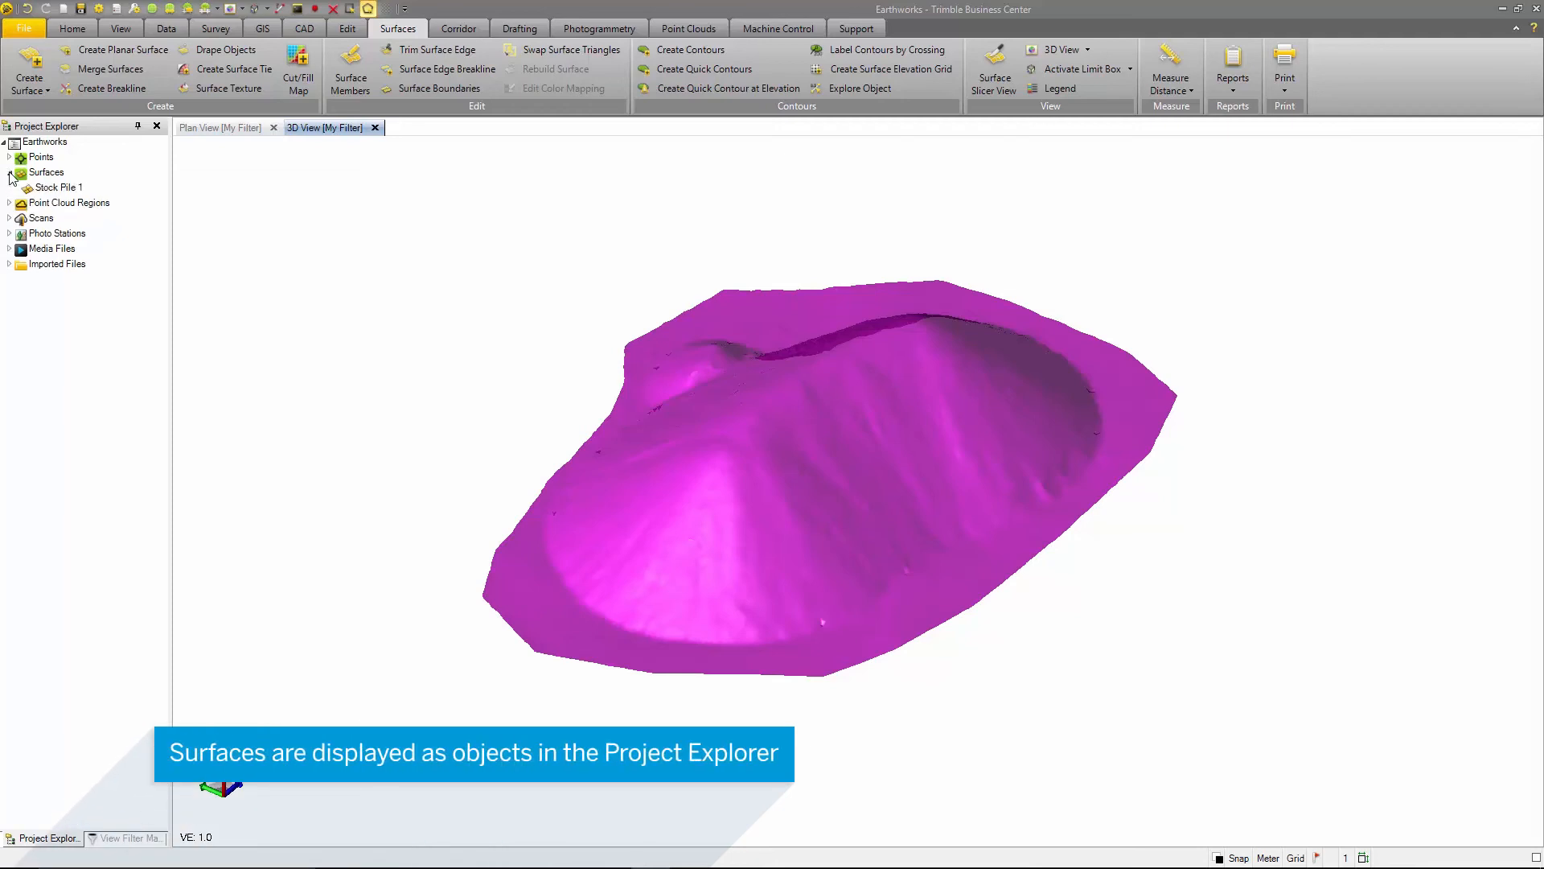
{"action": "left_click", "coordinate": [47, 190]}
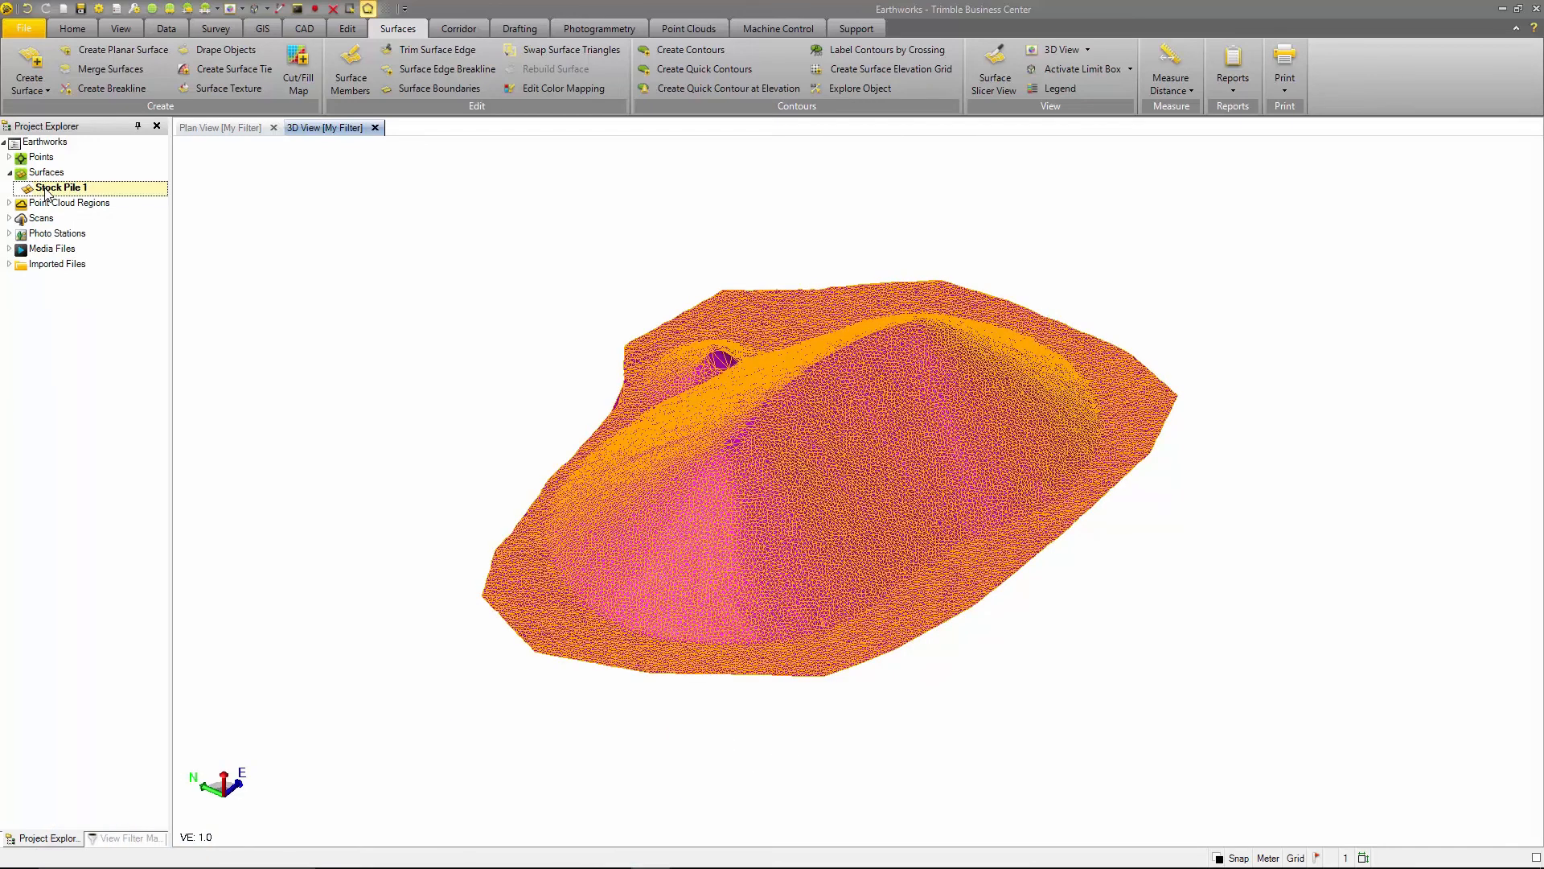
{"action": "right_click", "coordinate": [47, 192]}
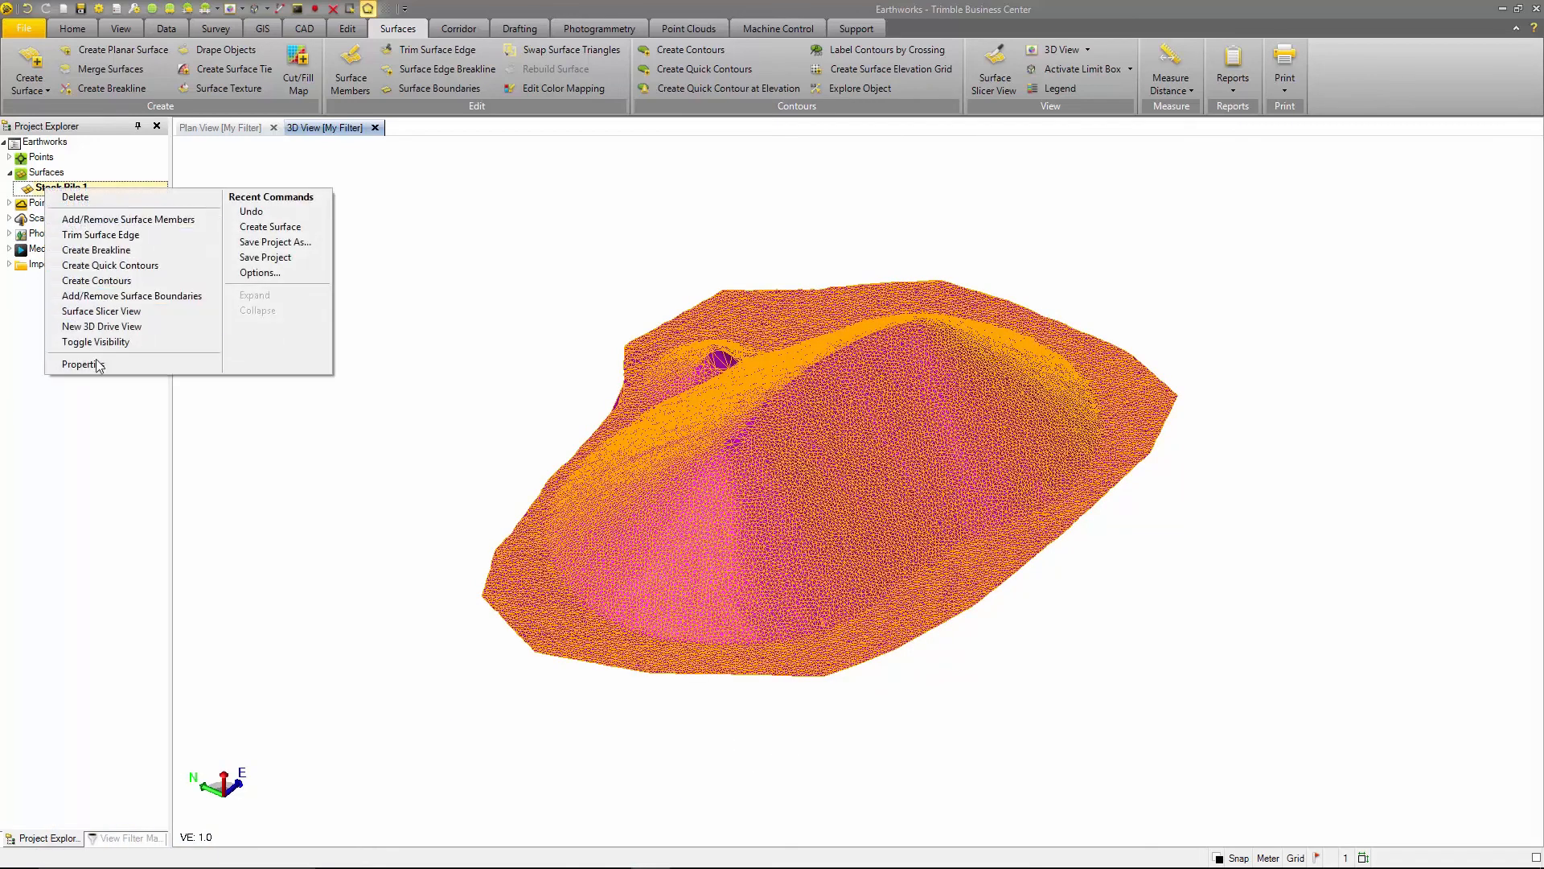
{"action": "left_click", "coordinate": [95, 365]}
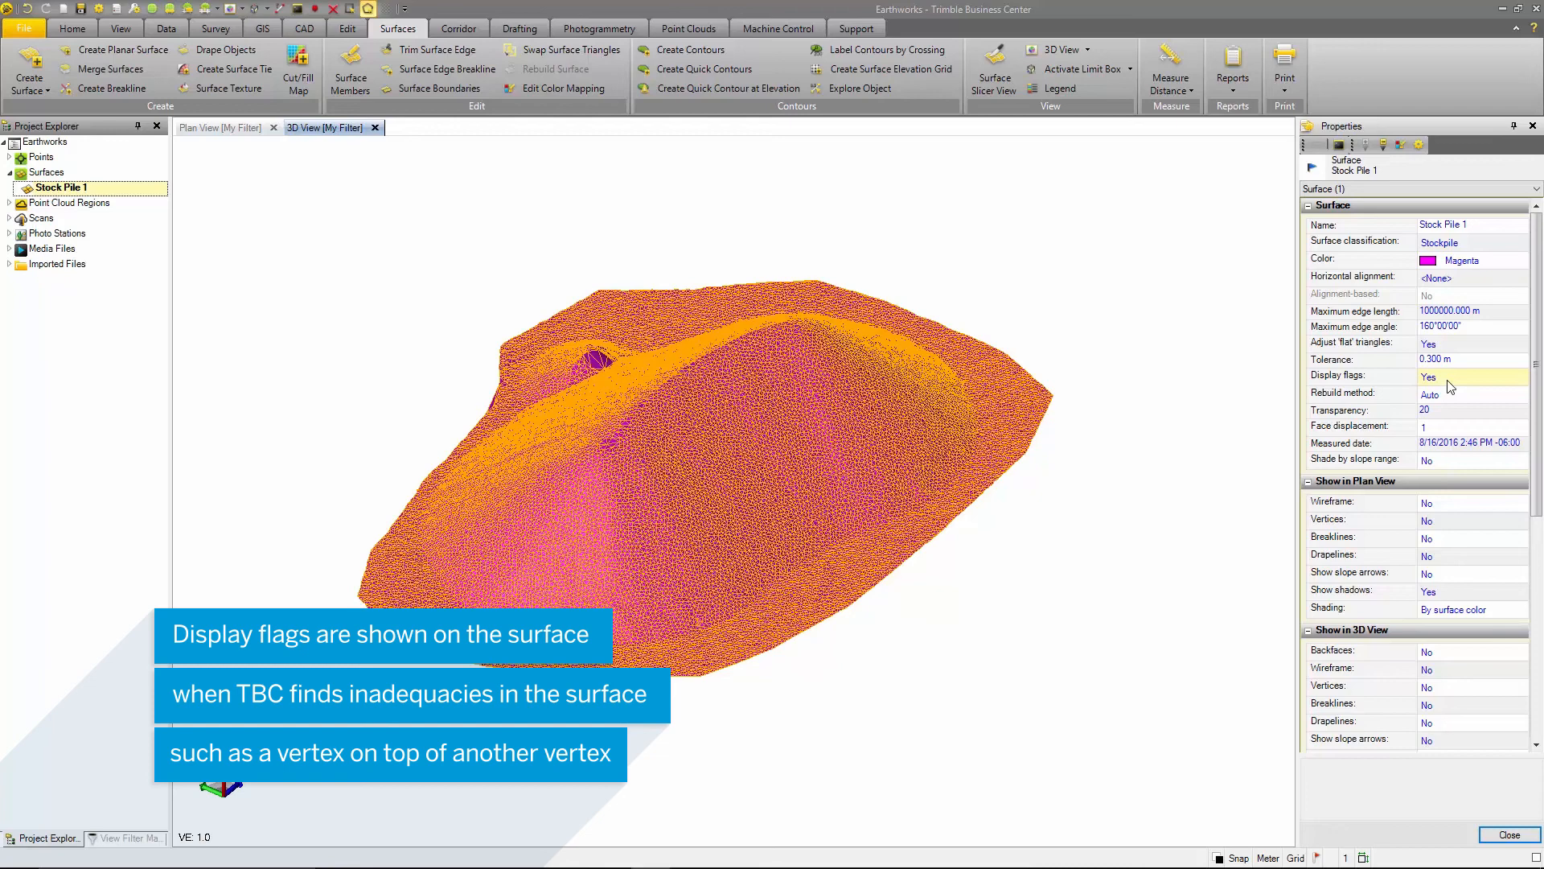
{"action": "left_click", "coordinate": [1482, 395]}
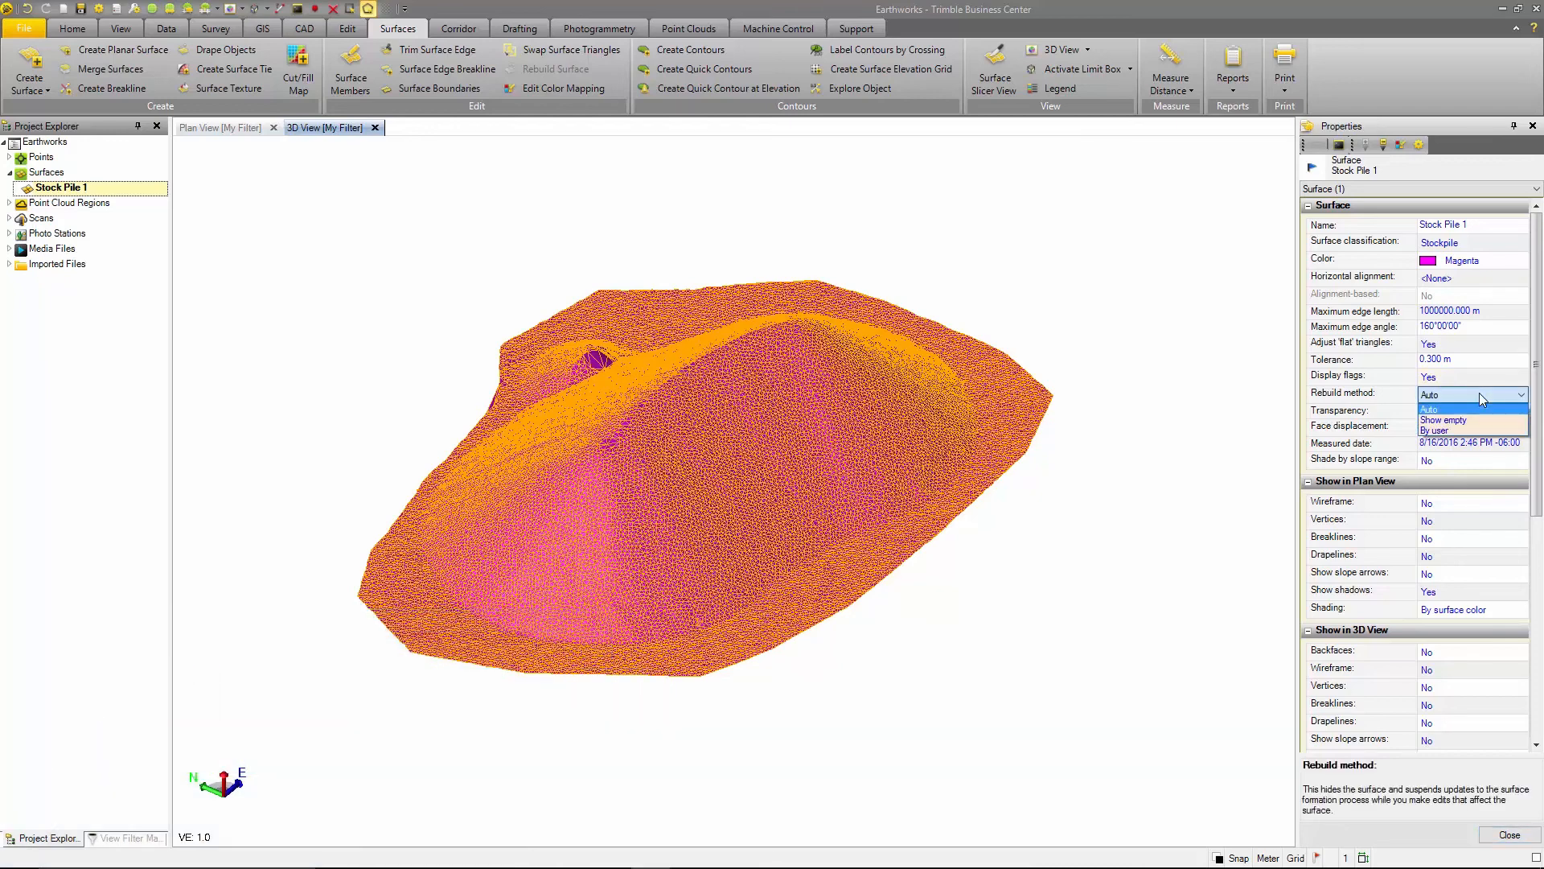
{"action": "left_click", "coordinate": [1479, 393]}
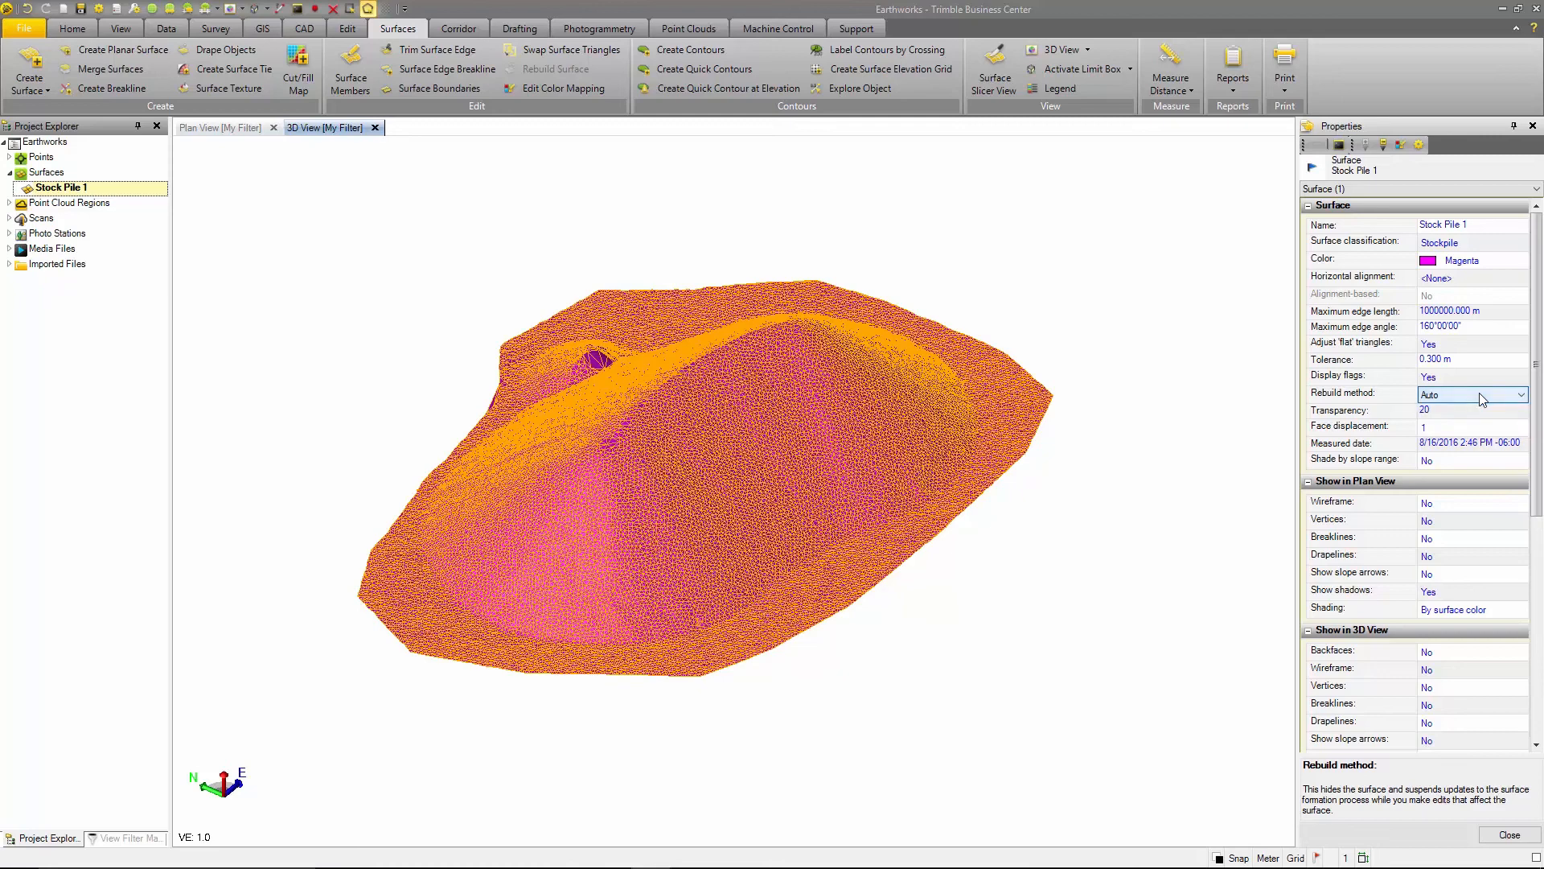
- Try a surface transparency of 80 before restoring 20, and check the face displacement options
{"action": "left_click", "coordinate": [1470, 412]}
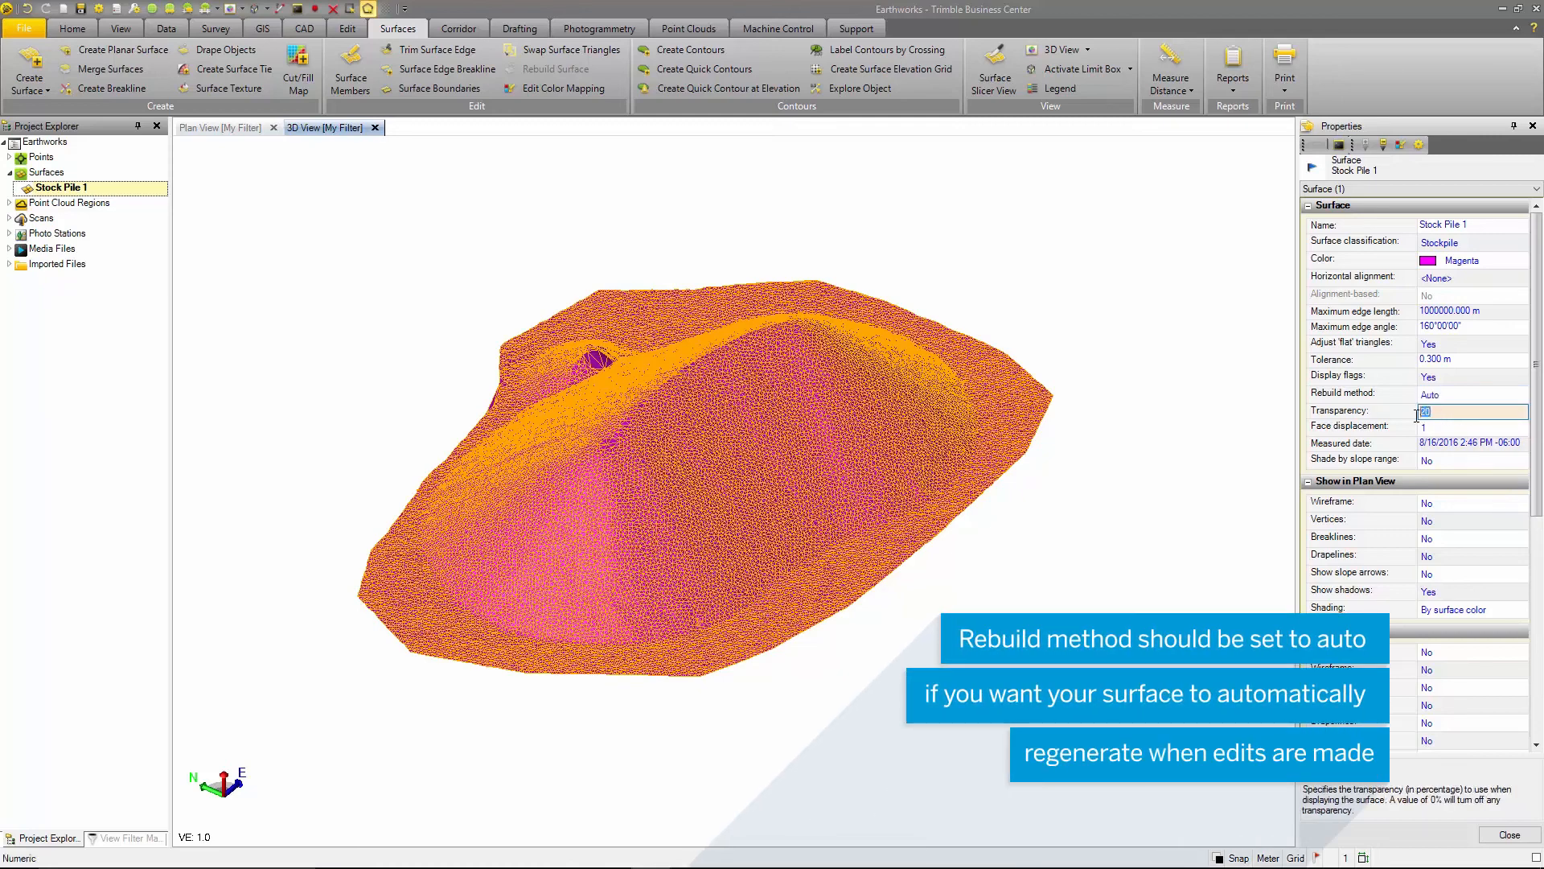
{"action": "type", "text": "80"}
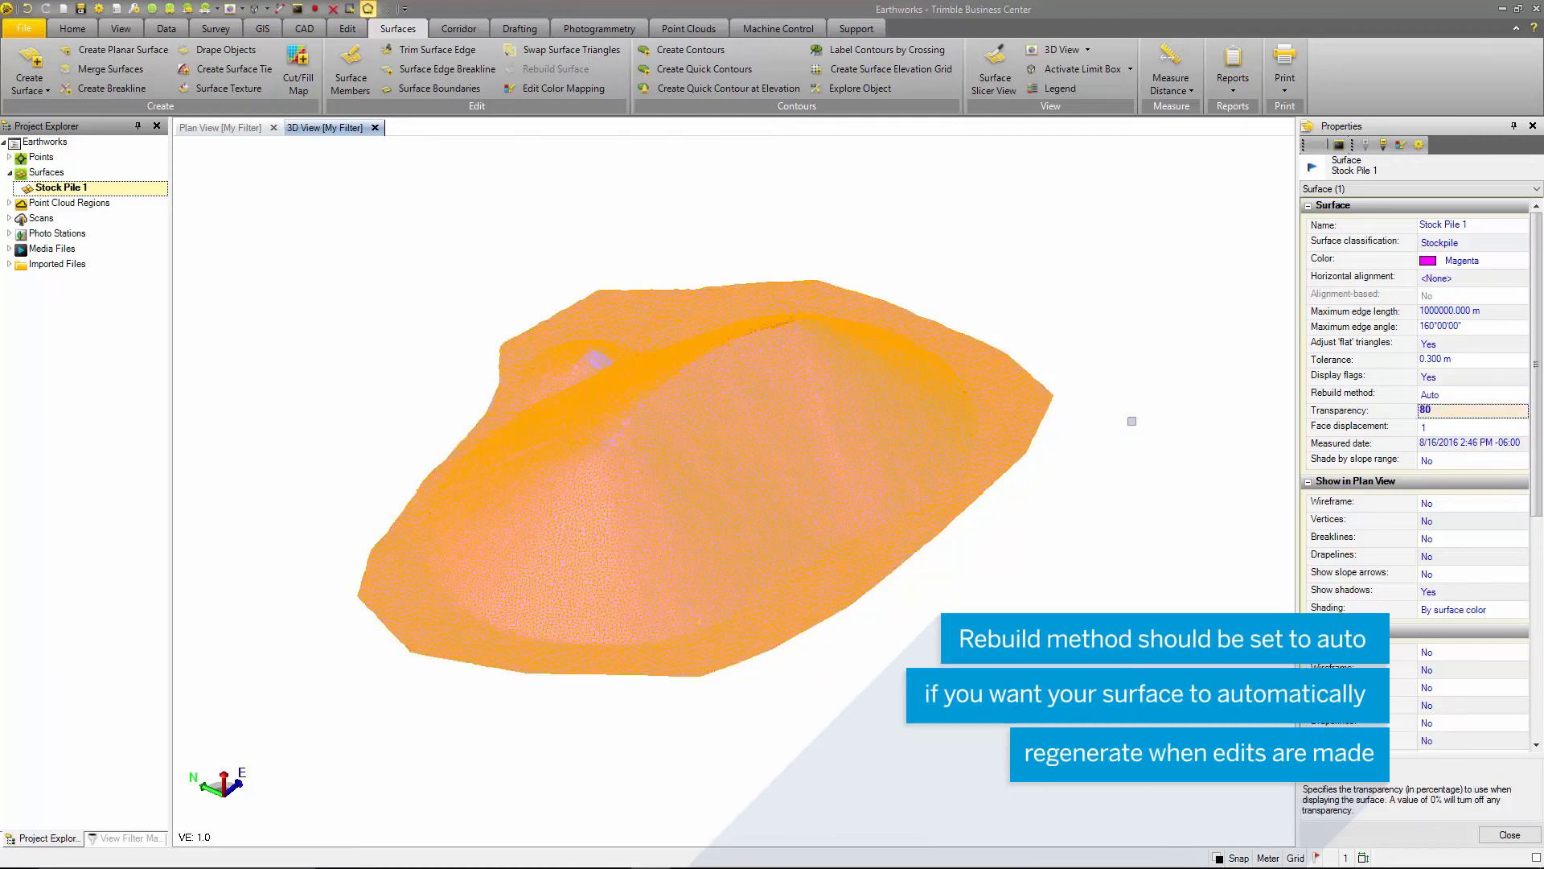
{"action": "type", "text": "20"}
{"action": "key", "text": "Return"}
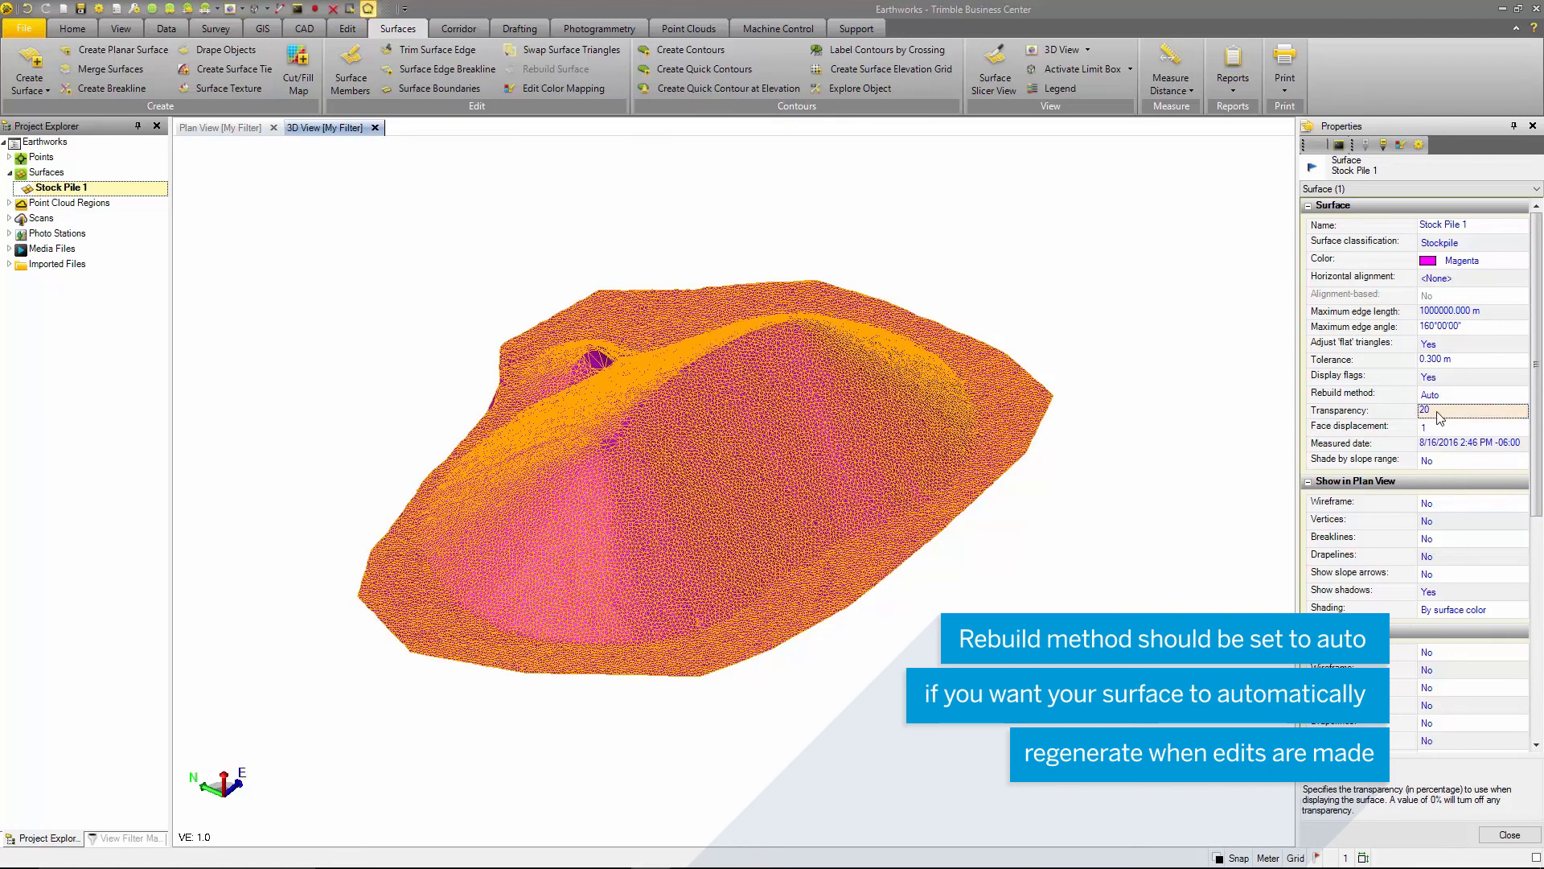
{"action": "left_click", "coordinate": [1440, 425]}
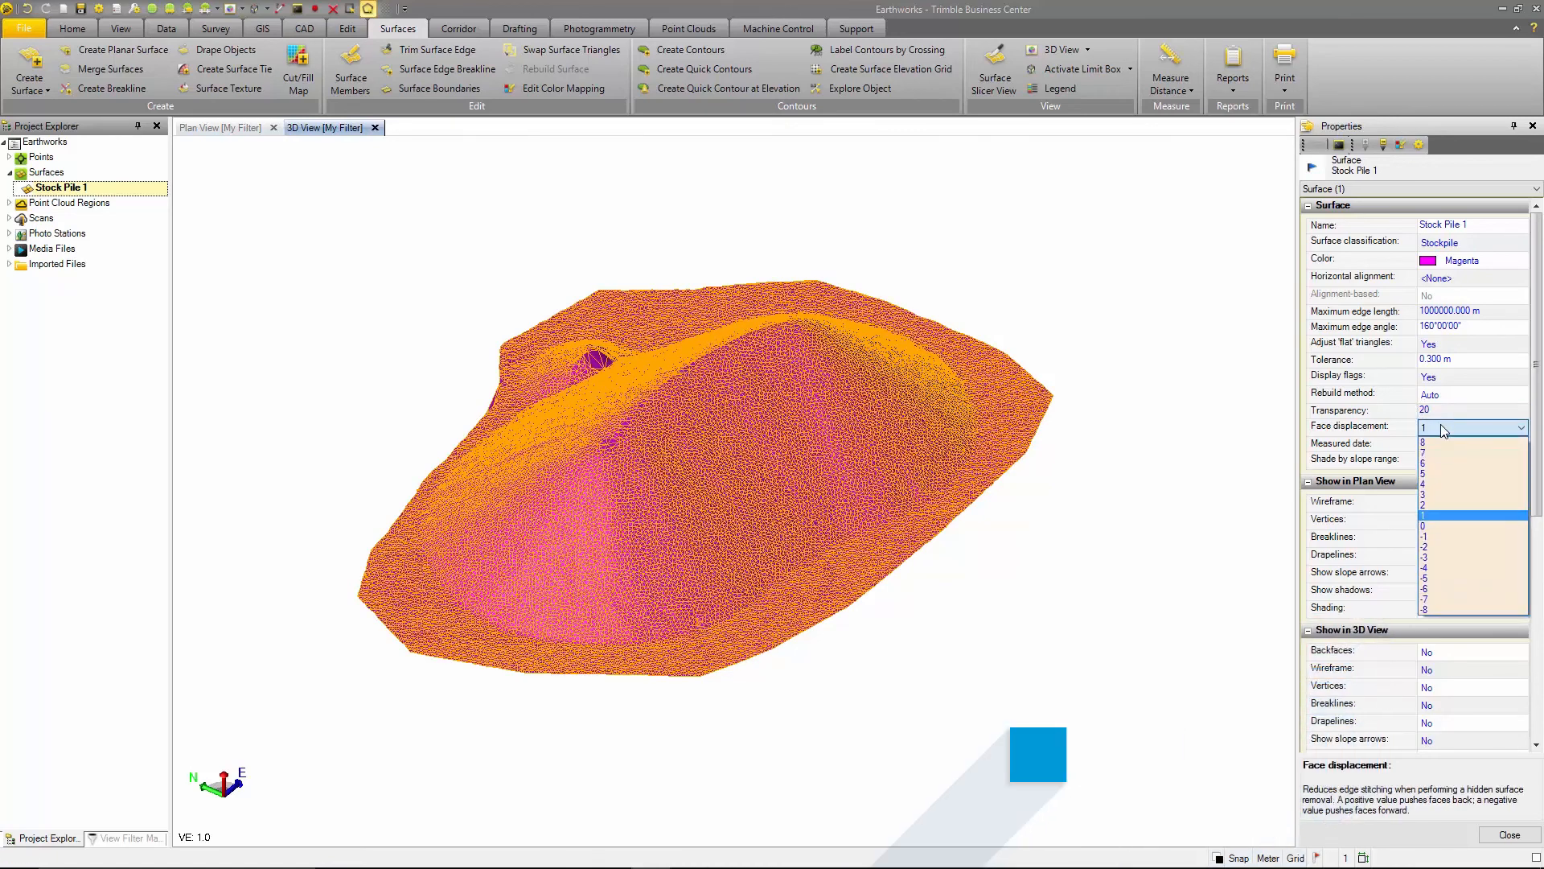
{"action": "left_click", "coordinate": [1440, 423]}
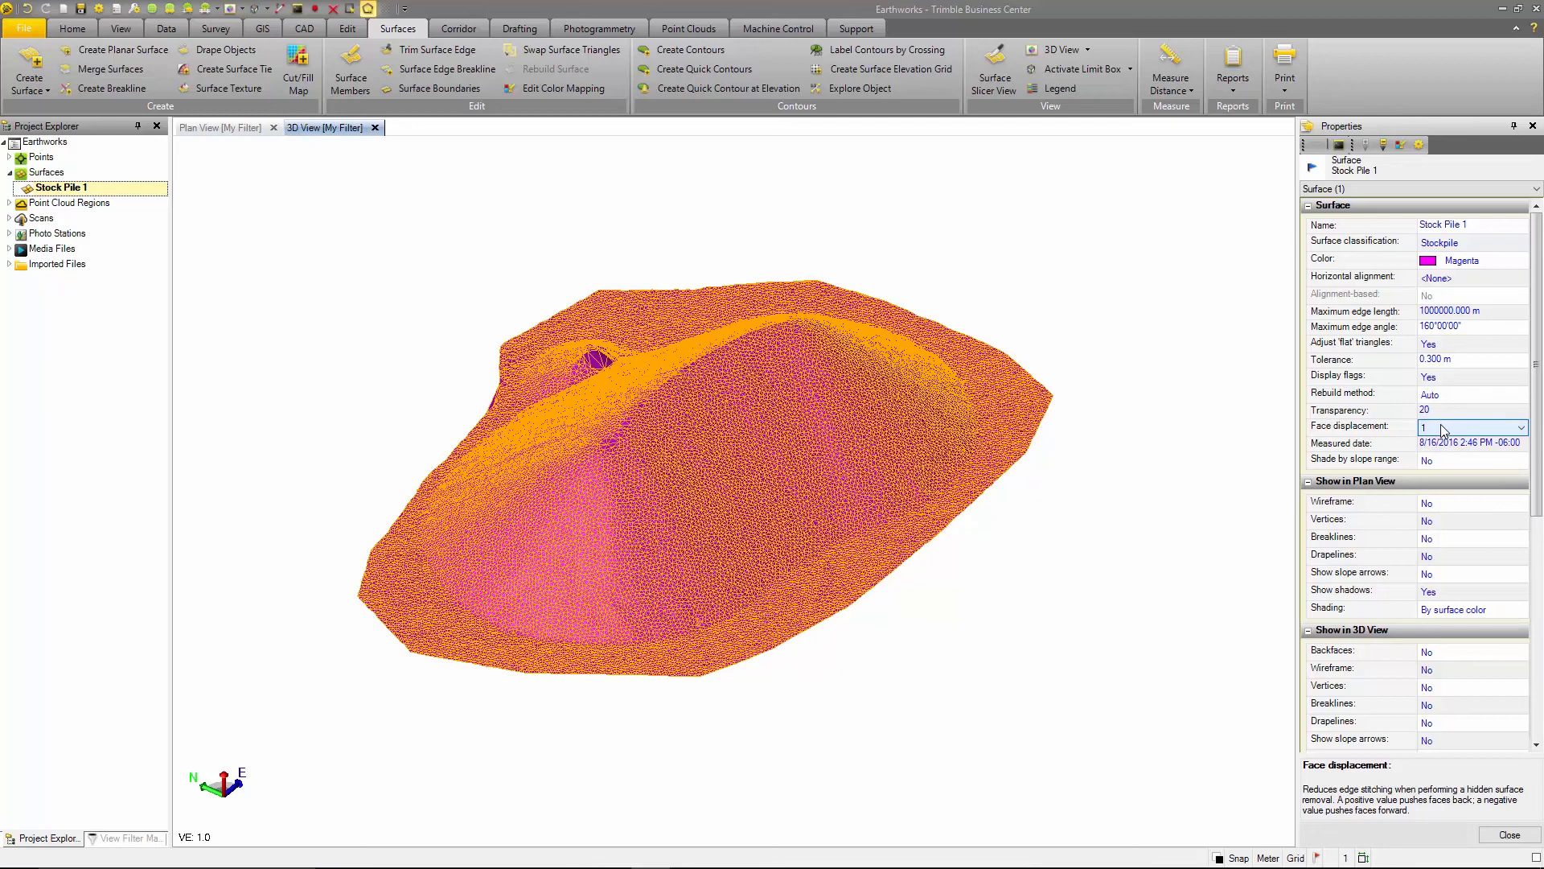
- Try shading the surface by slope range with a minimum slope of 5%, and turn slope range shading back off
{"action": "left_click", "coordinate": [1454, 462]}
{"action": "left_click", "coordinate": [1445, 474]}
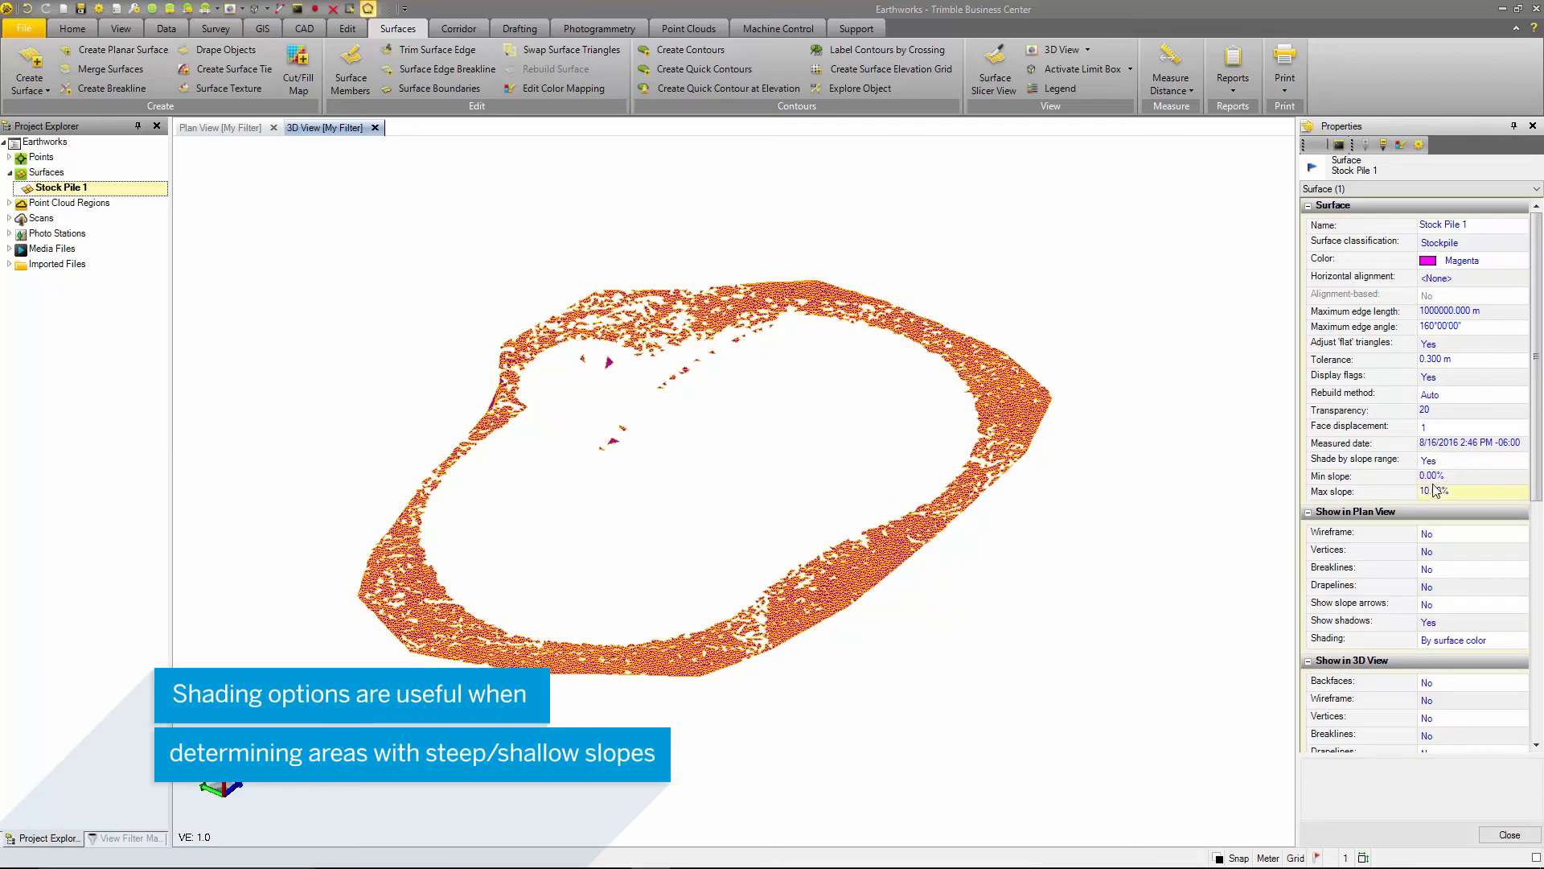
{"action": "left_click", "coordinate": [1431, 475]}
{"action": "type", "text": "5"}
{"action": "key", "text": "Tab"}
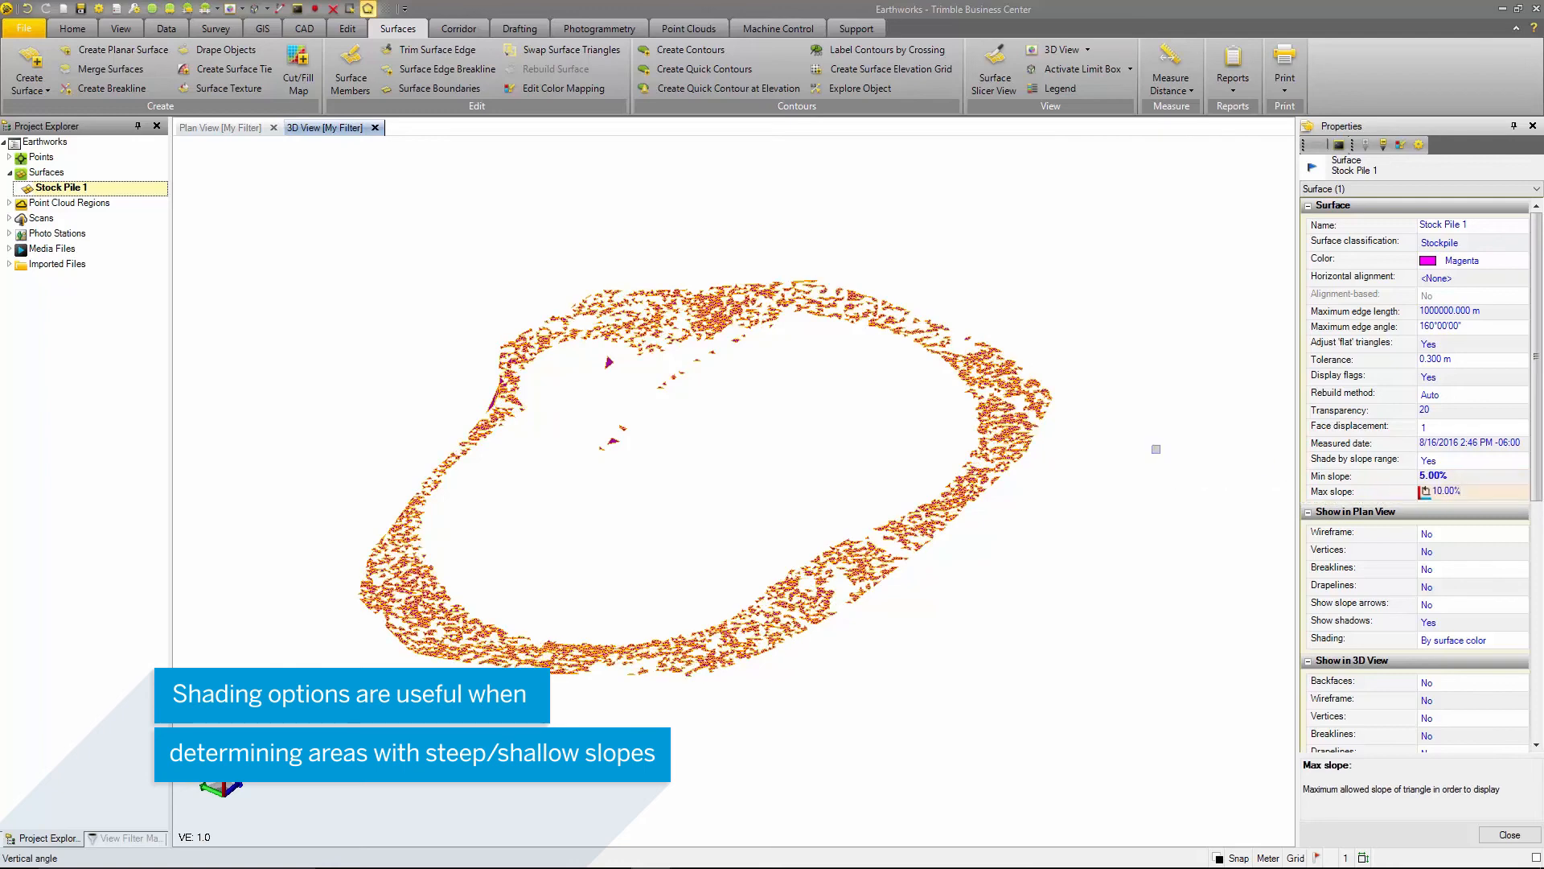
{"action": "left_click", "coordinate": [1439, 460]}
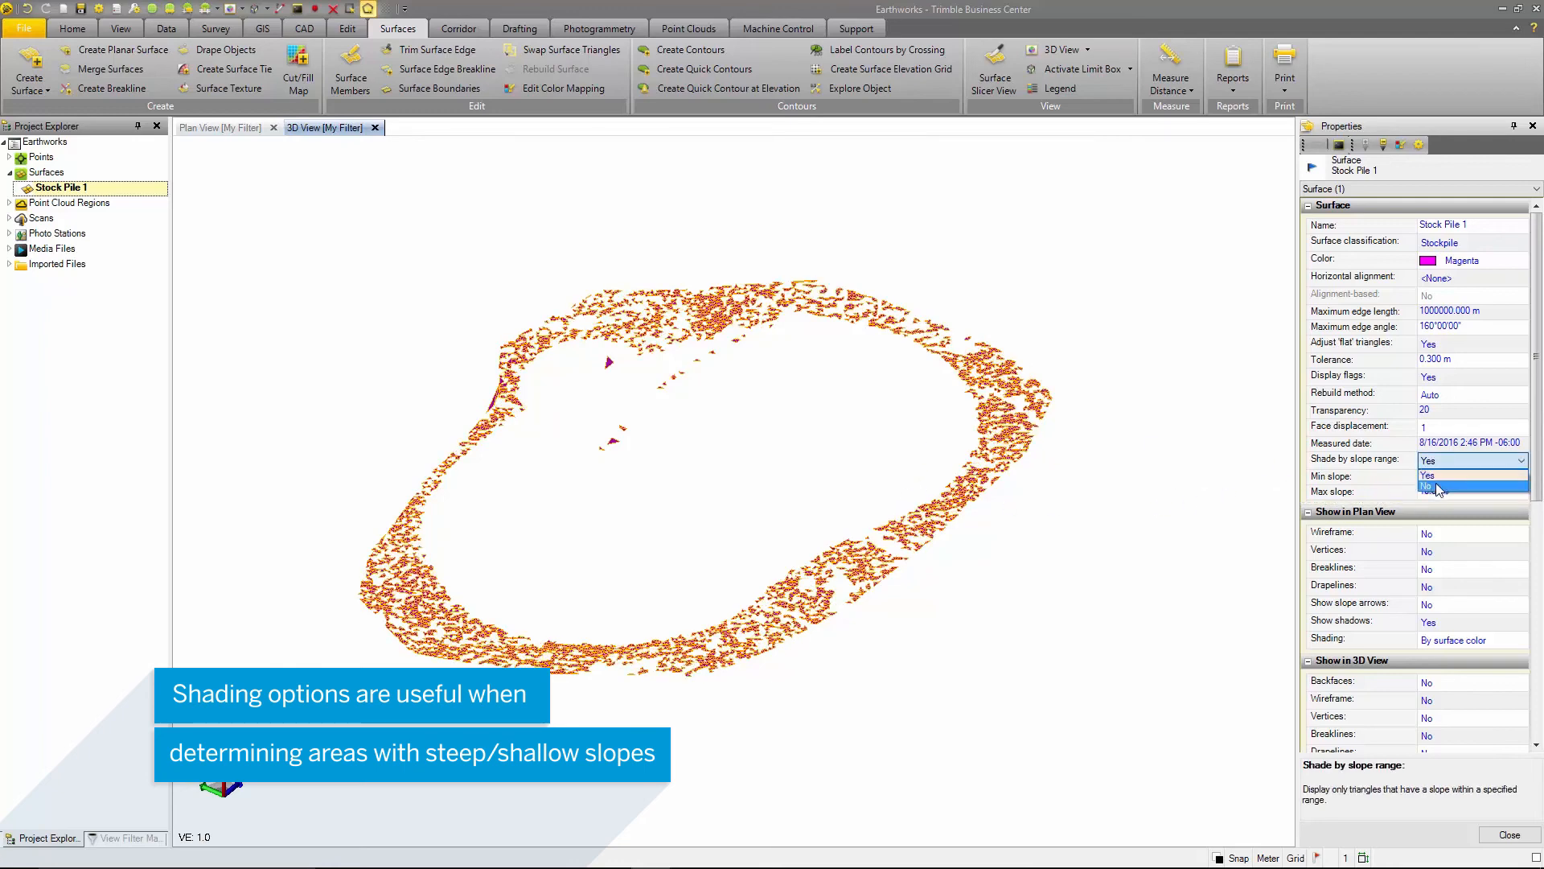
{"action": "left_click", "coordinate": [1436, 485]}
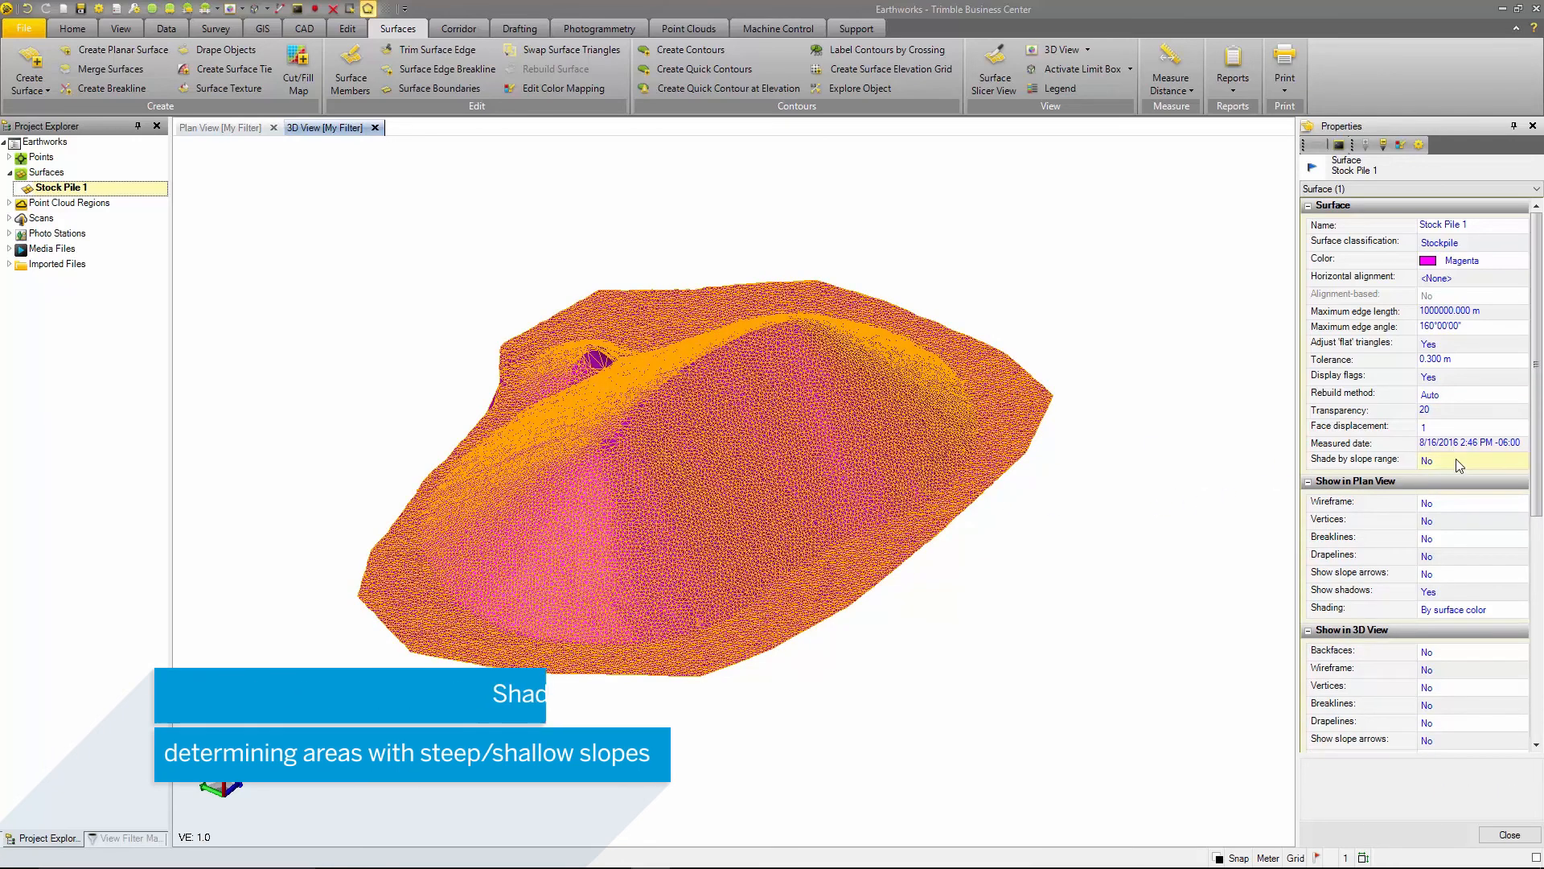
- Switch to the Plan View and enable the surface's wireframe display for that view
{"action": "scroll", "coordinate": [1458, 464], "scroll_direction": "down", "scroll_amount": 3}
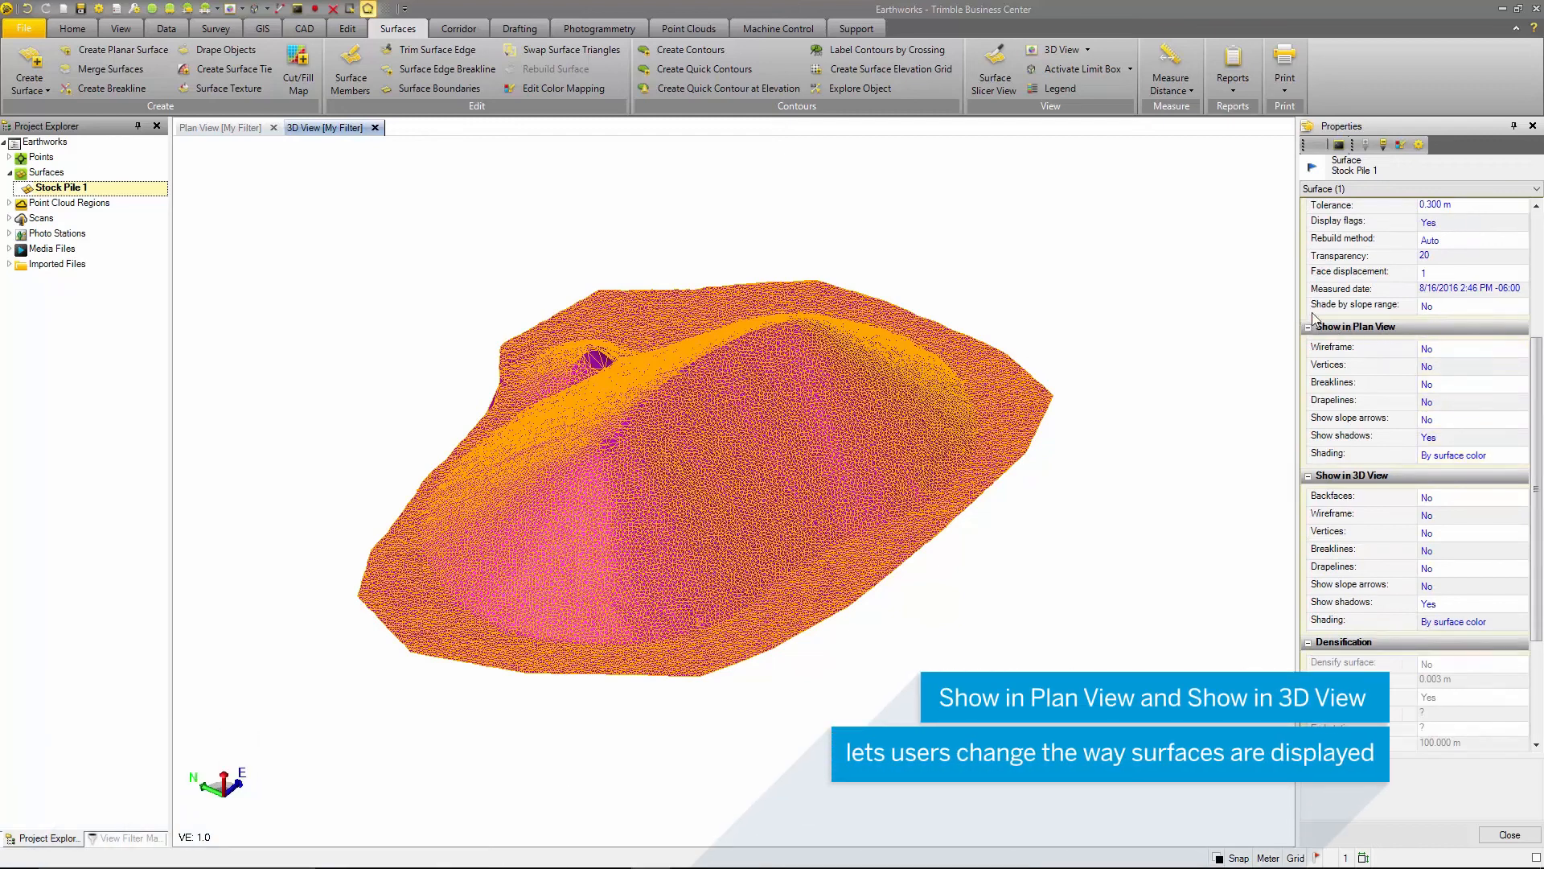
{"action": "left_click", "coordinate": [1364, 406]}
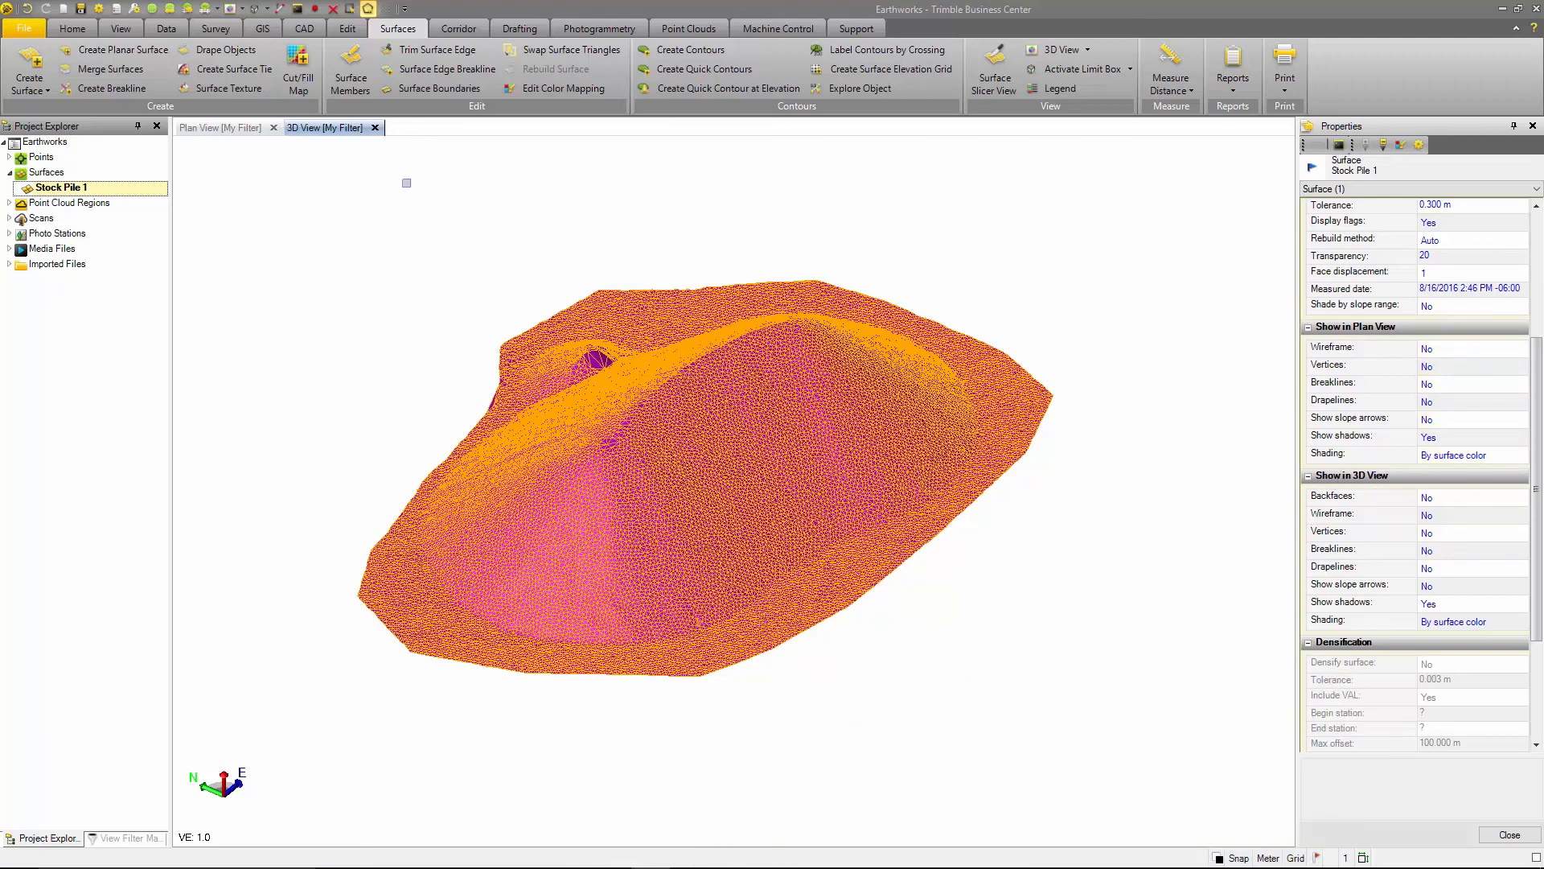
{"action": "left_click", "coordinate": [206, 129]}
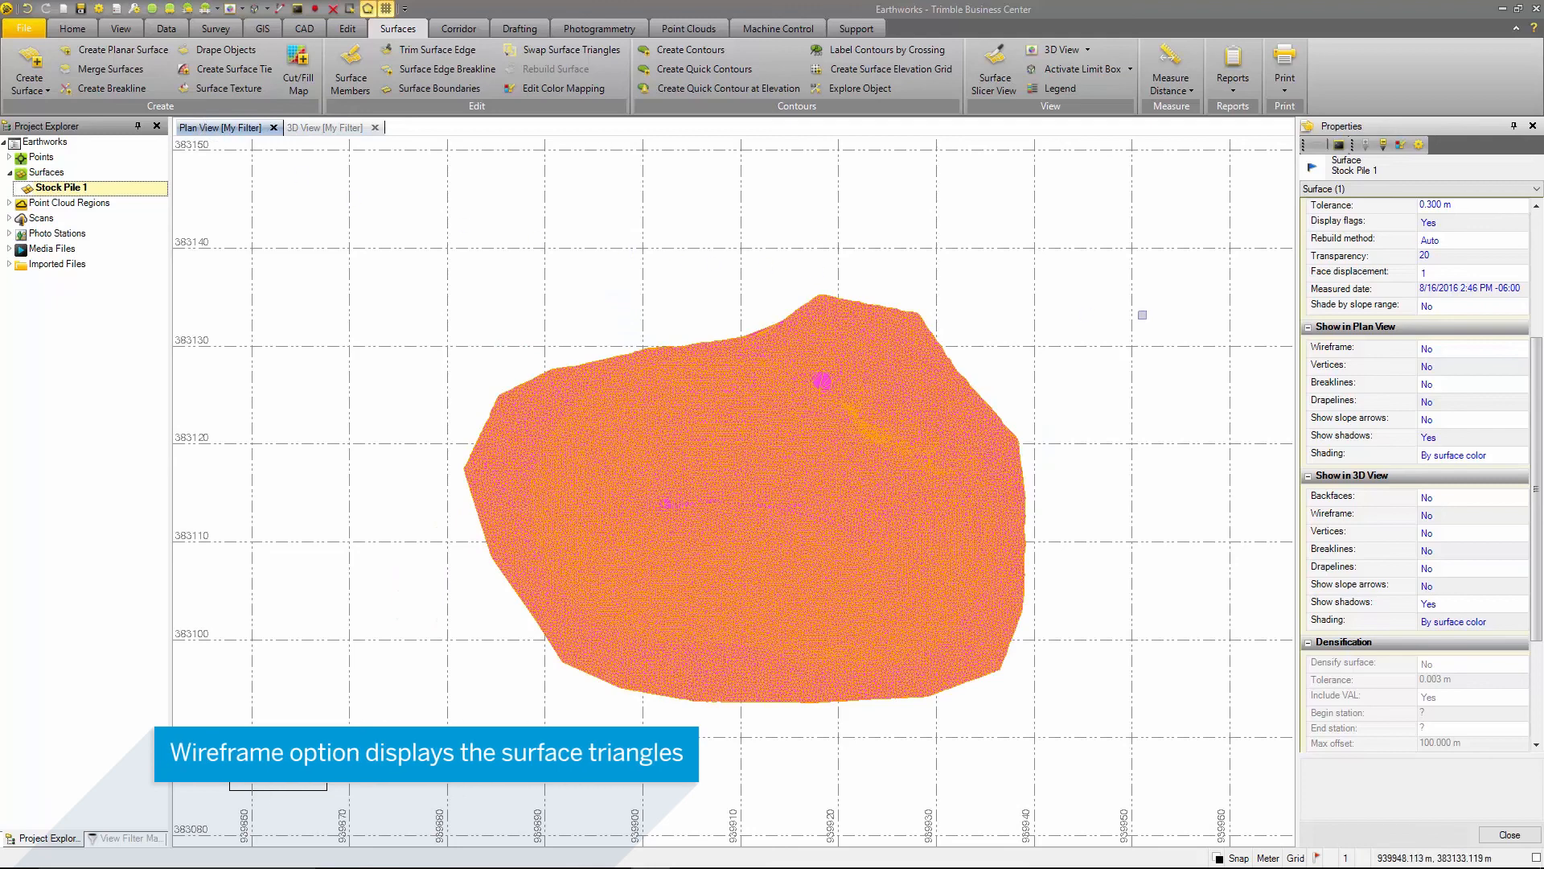
{"action": "left_click", "coordinate": [1459, 353]}
{"action": "left_click", "coordinate": [1454, 352]}
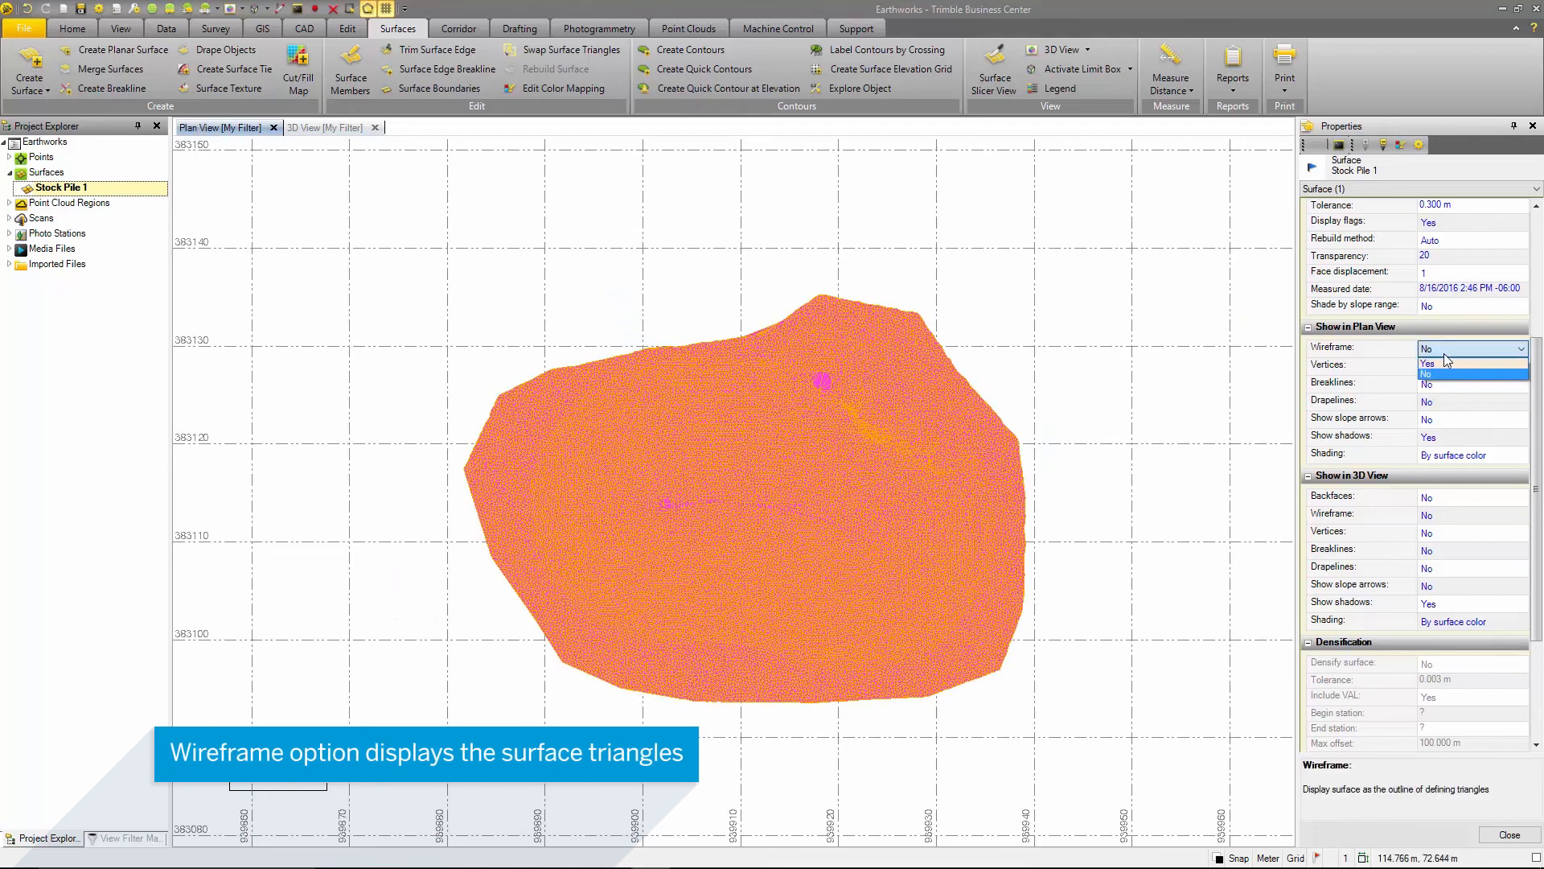
{"action": "left_click", "coordinate": [1438, 363]}
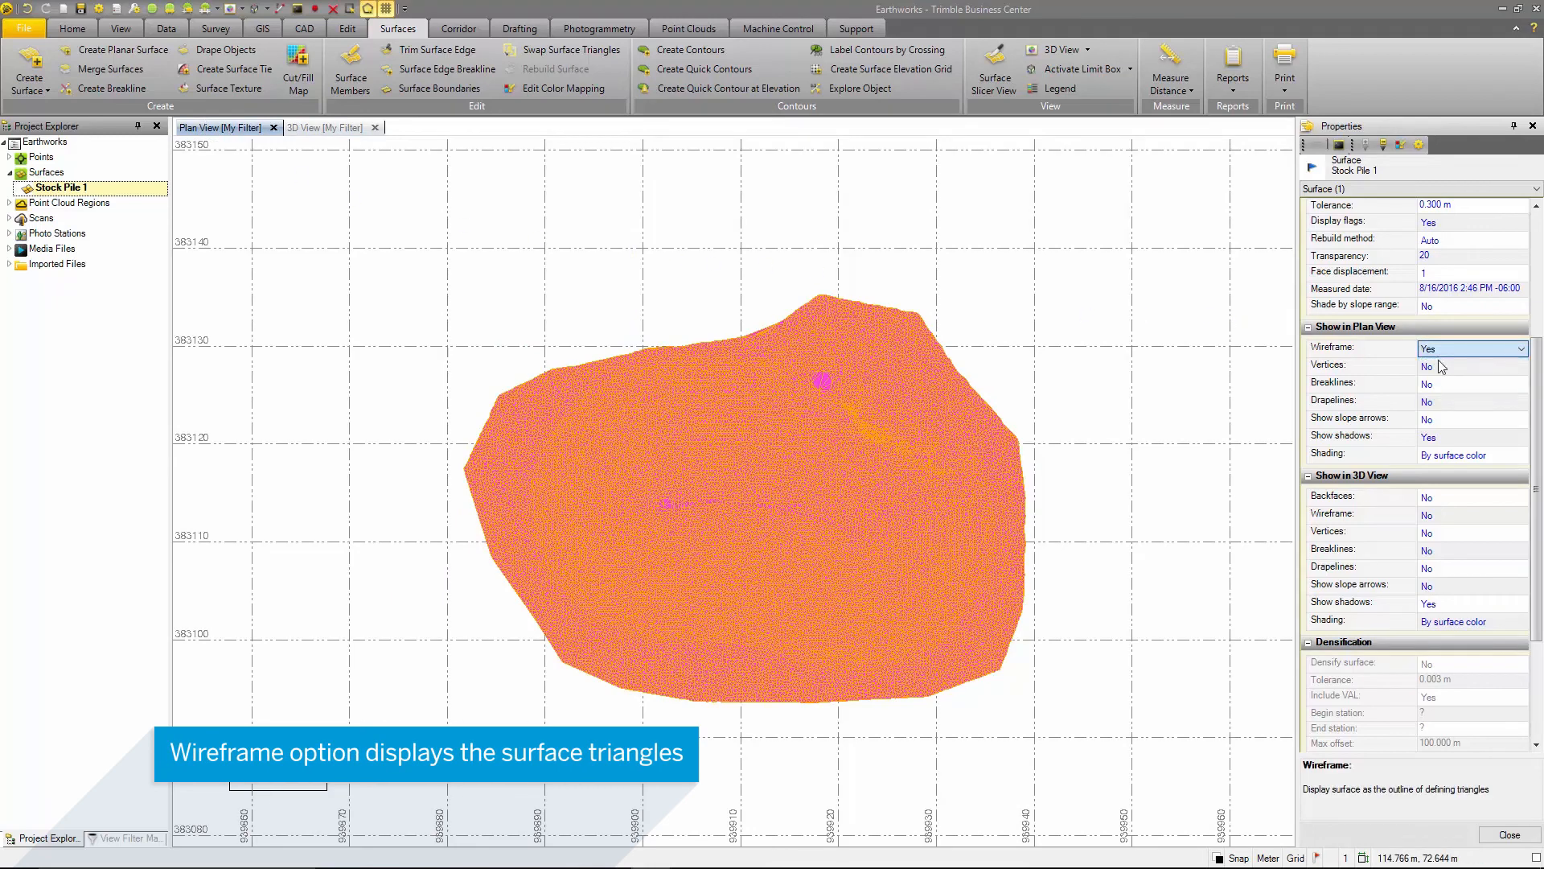
- Check the vertices and breaklines display options for the Plan View, keeping both set to No
{"action": "left_click", "coordinate": [1445, 366]}
{"action": "left_click", "coordinate": [1446, 366]}
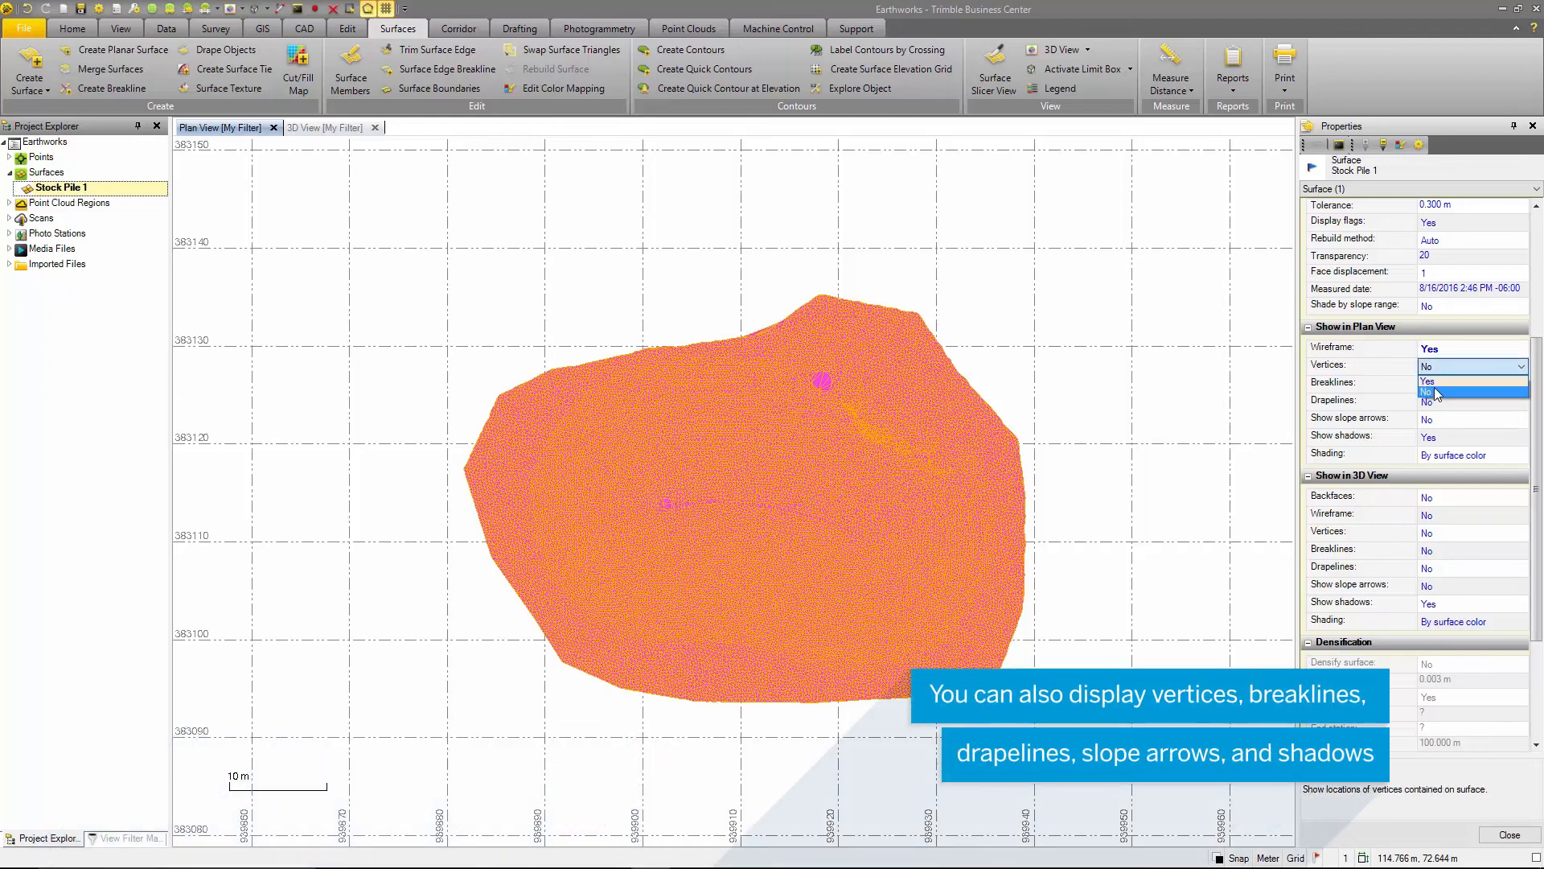
{"action": "left_click", "coordinate": [1439, 391]}
{"action": "left_click", "coordinate": [1451, 384]}
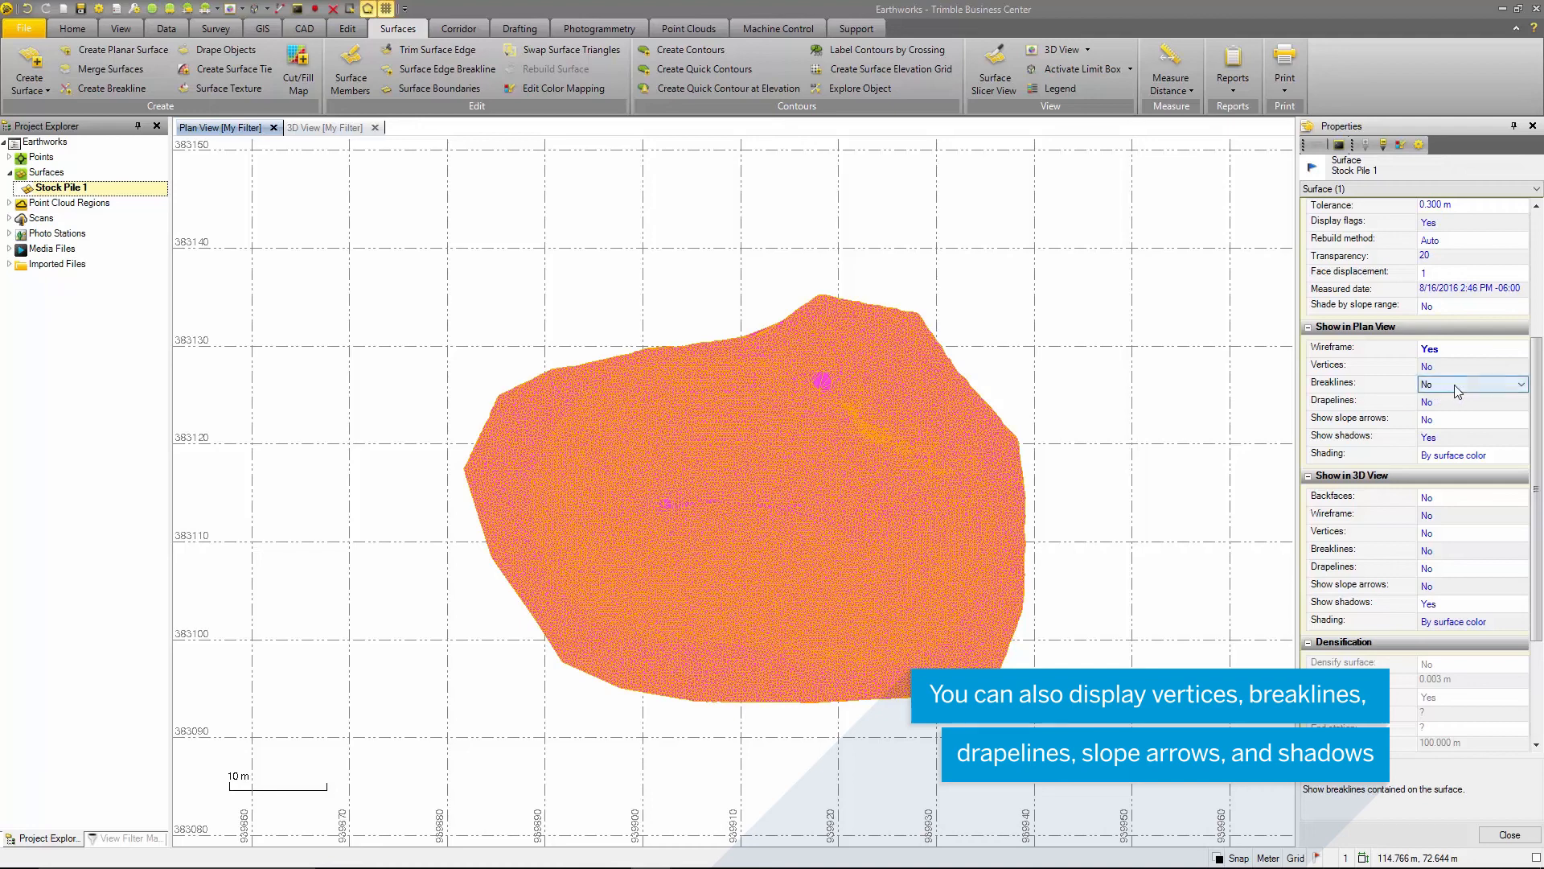
{"action": "left_click", "coordinate": [1454, 384]}
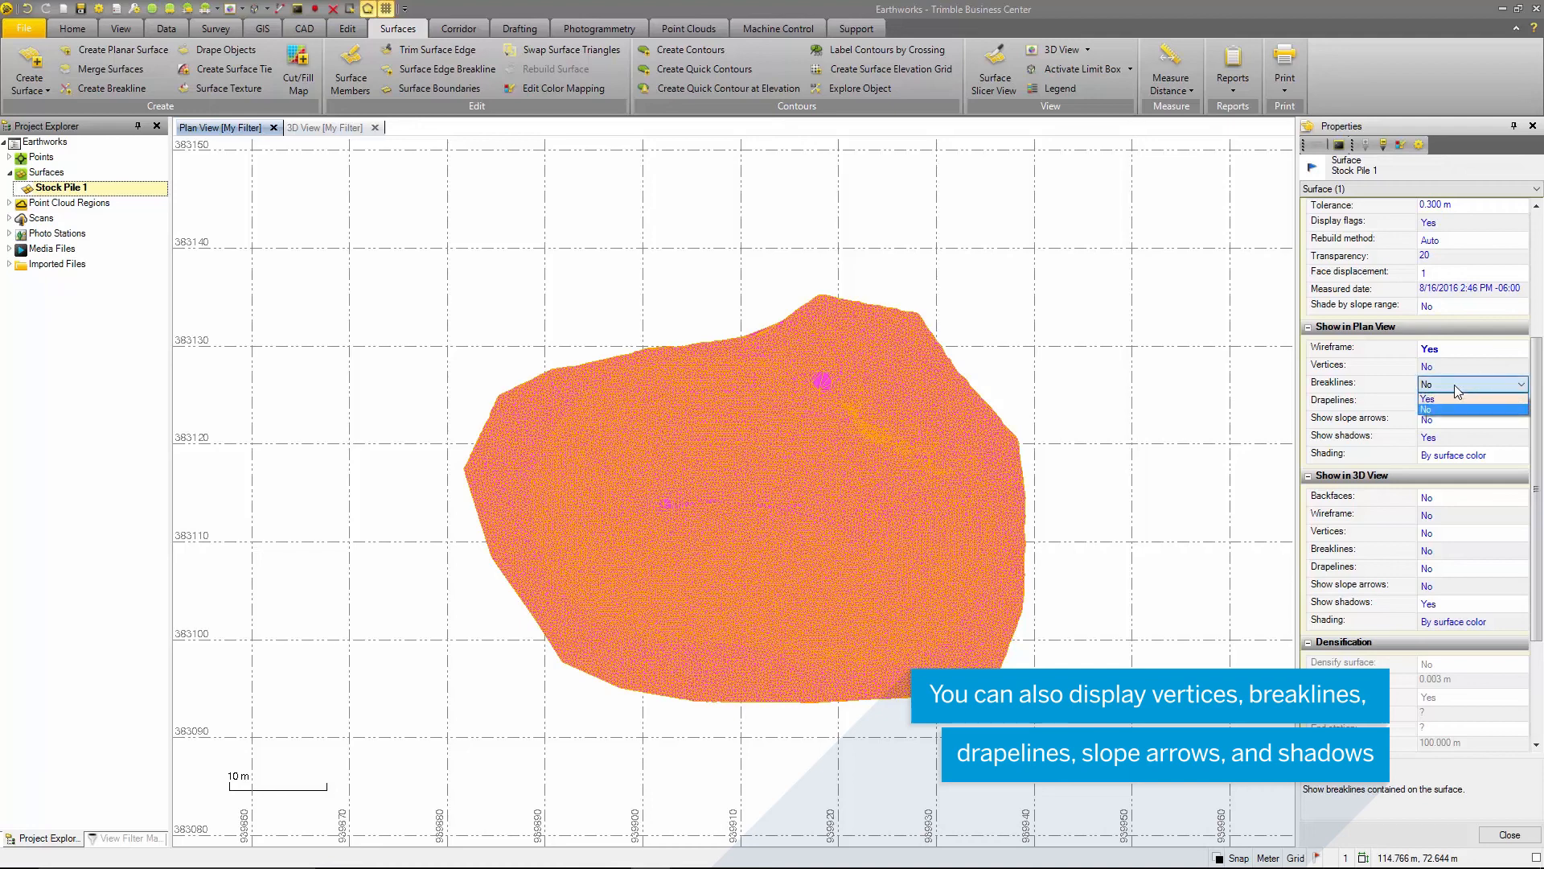
{"action": "left_click", "coordinate": [1393, 389]}
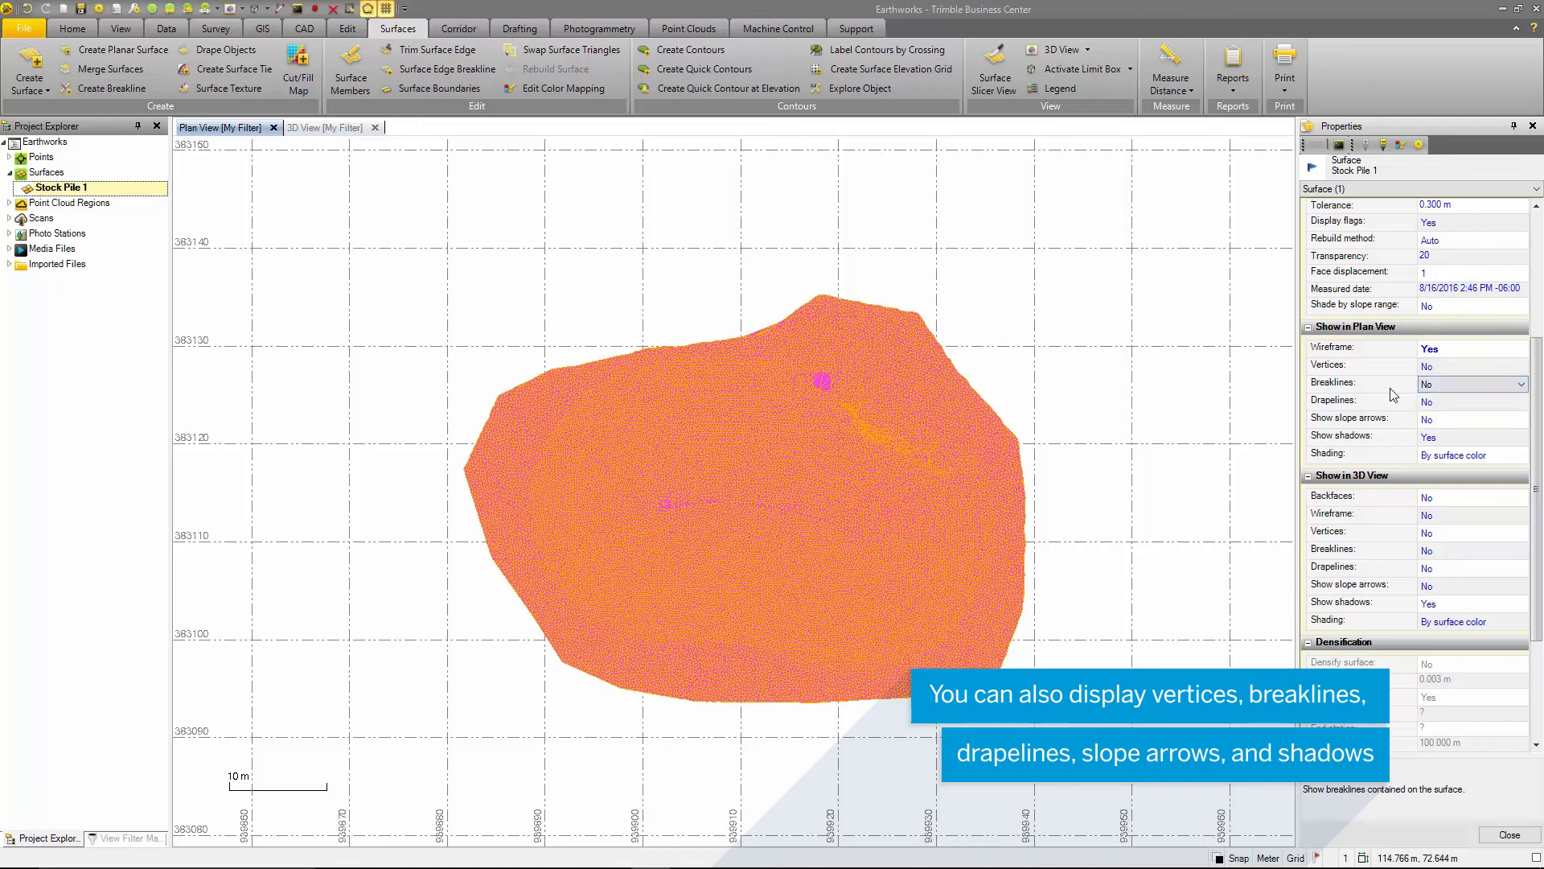
- Enable slope arrows for the surface in the Plan View and check the shadows options, keeping Yes
{"action": "left_click", "coordinate": [1420, 419]}
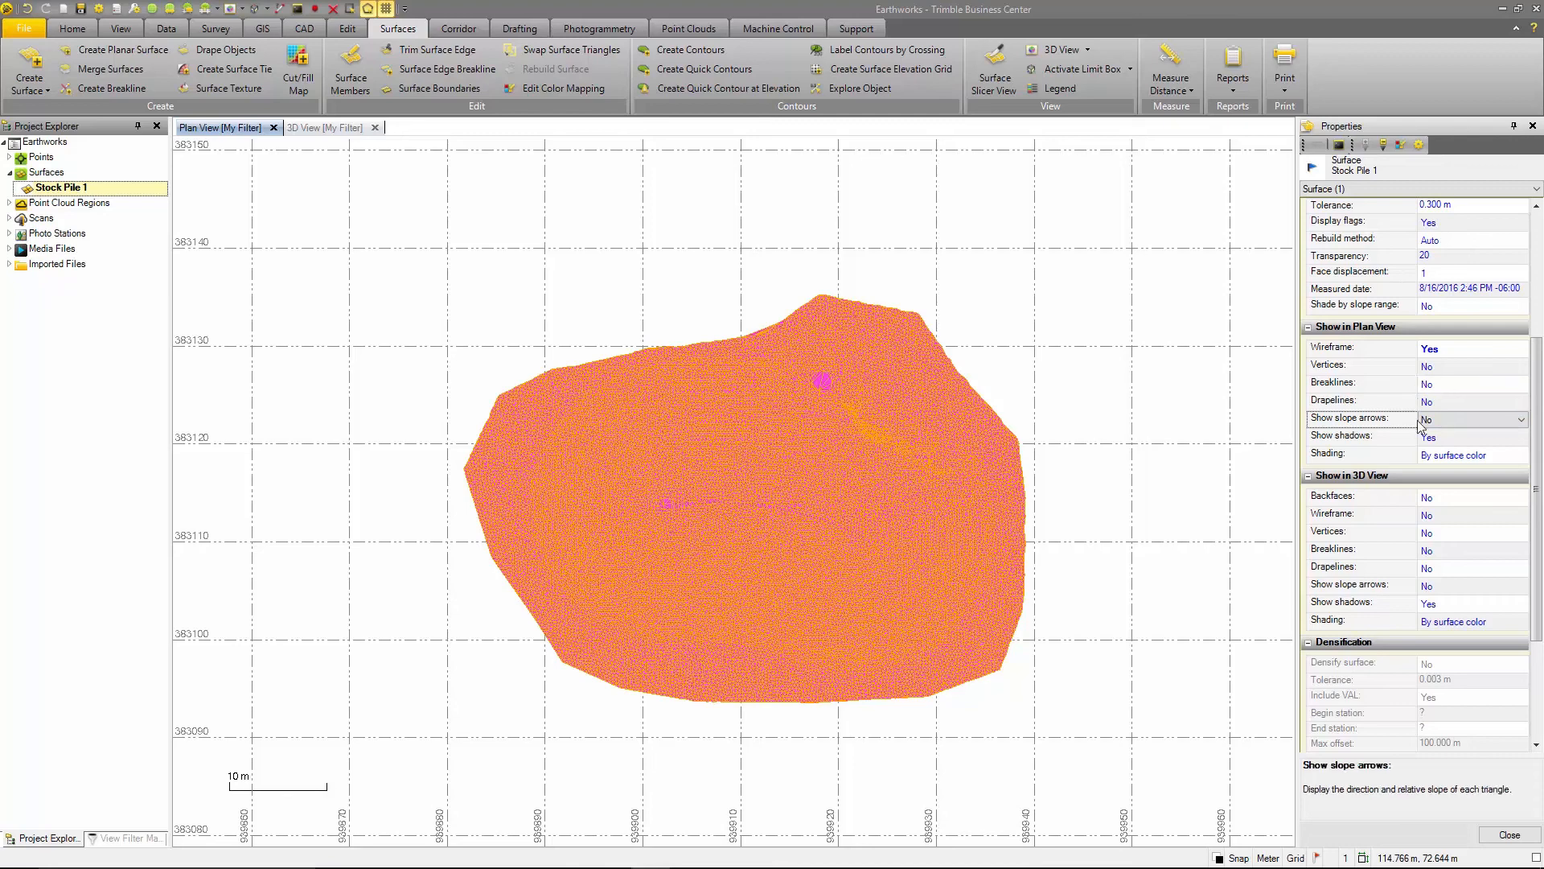
{"action": "left_click", "coordinate": [1440, 420]}
{"action": "left_click", "coordinate": [1438, 435]}
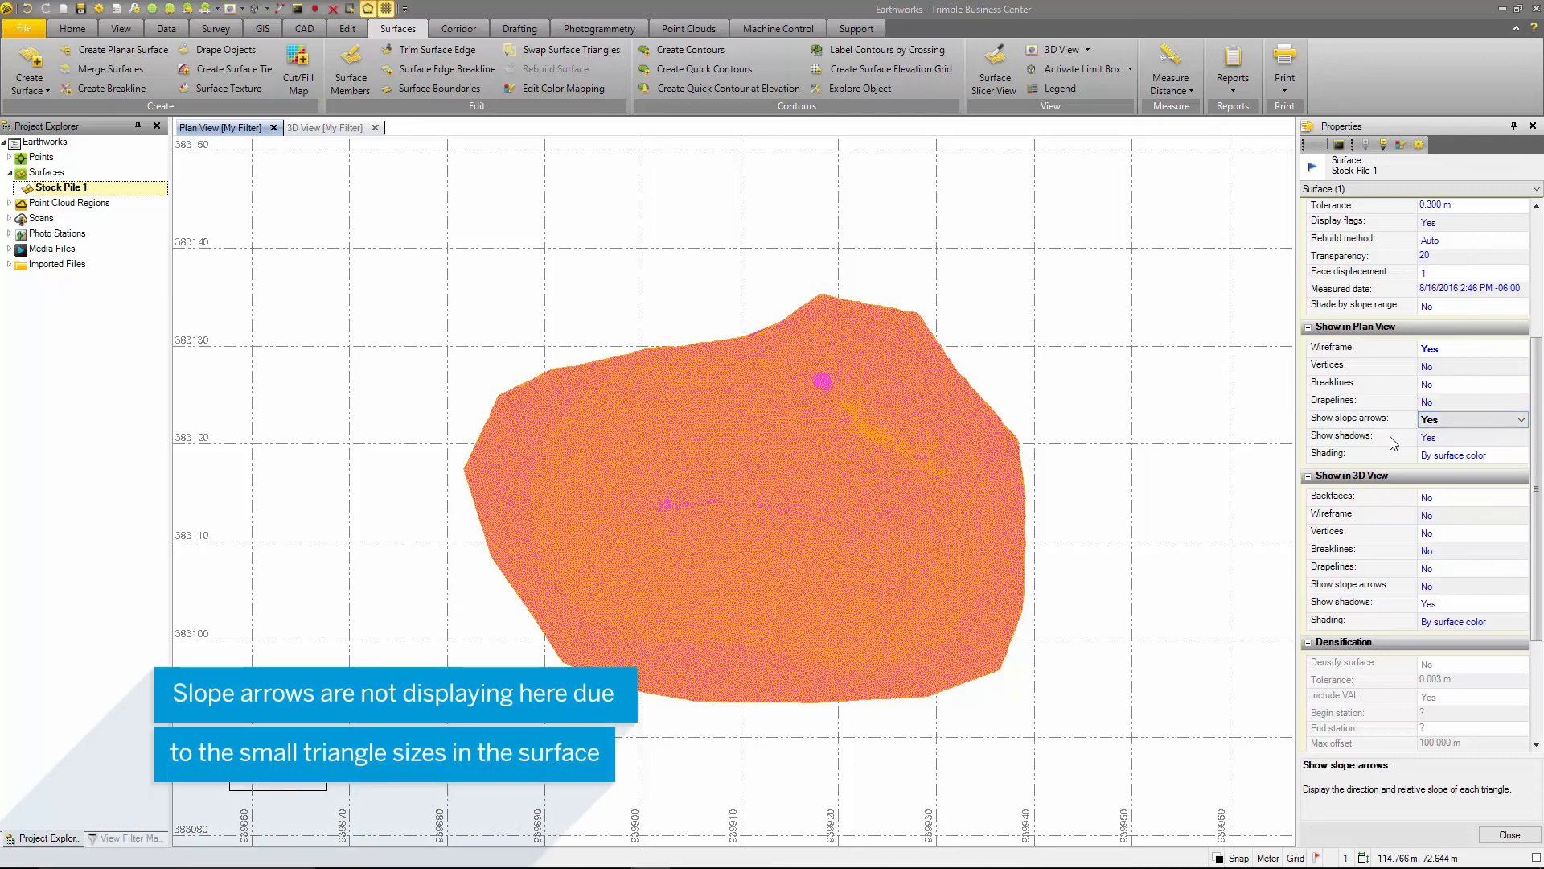
{"action": "left_click", "coordinate": [1436, 438]}
{"action": "left_click", "coordinate": [1436, 437]}
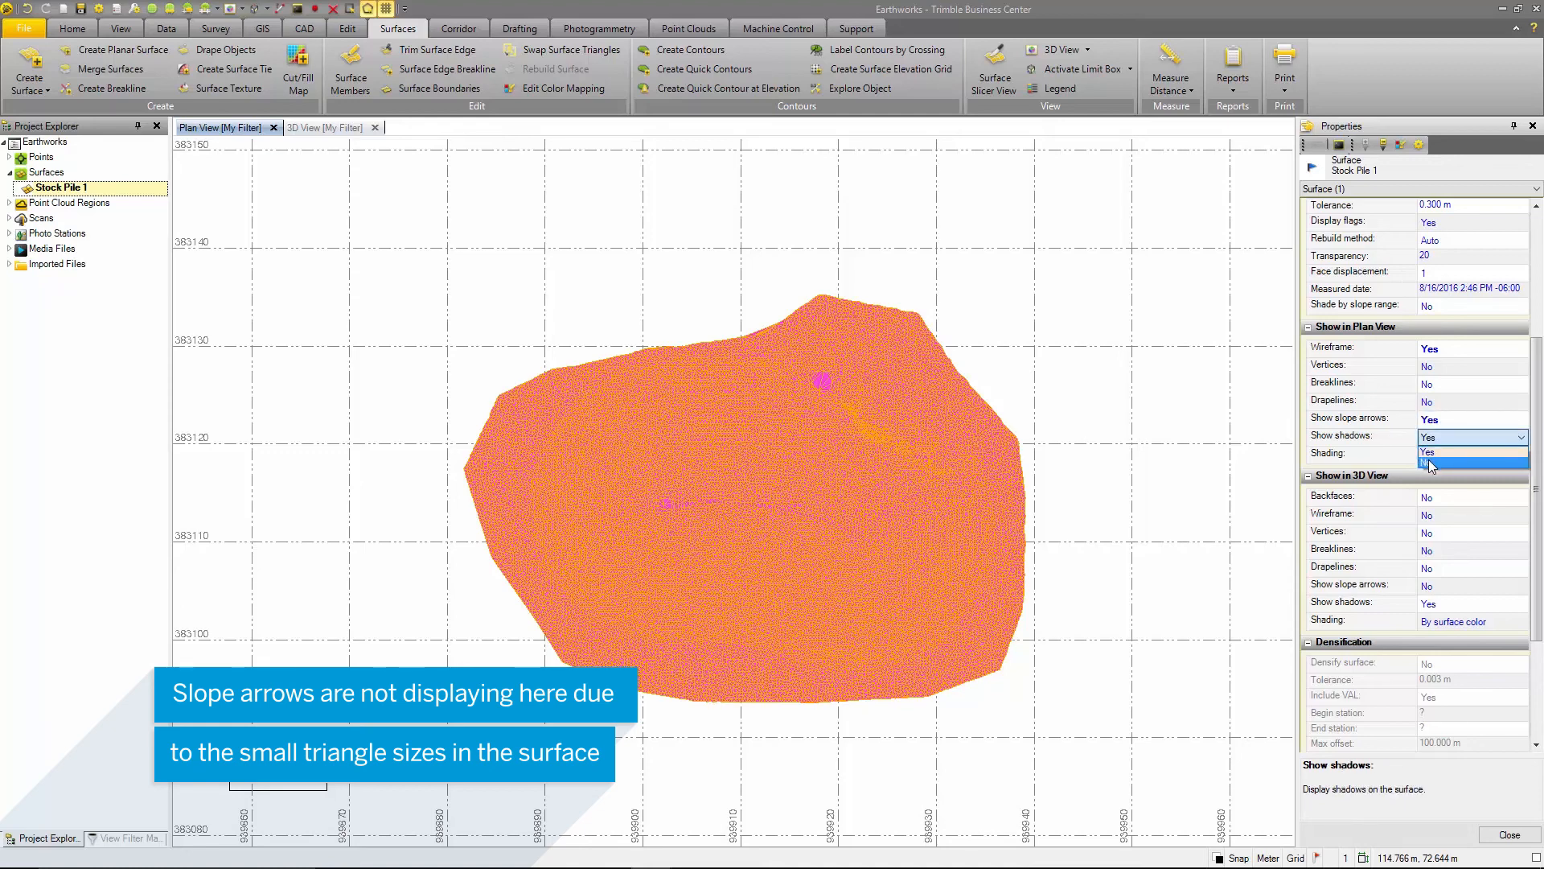
{"action": "left_click", "coordinate": [1391, 439]}
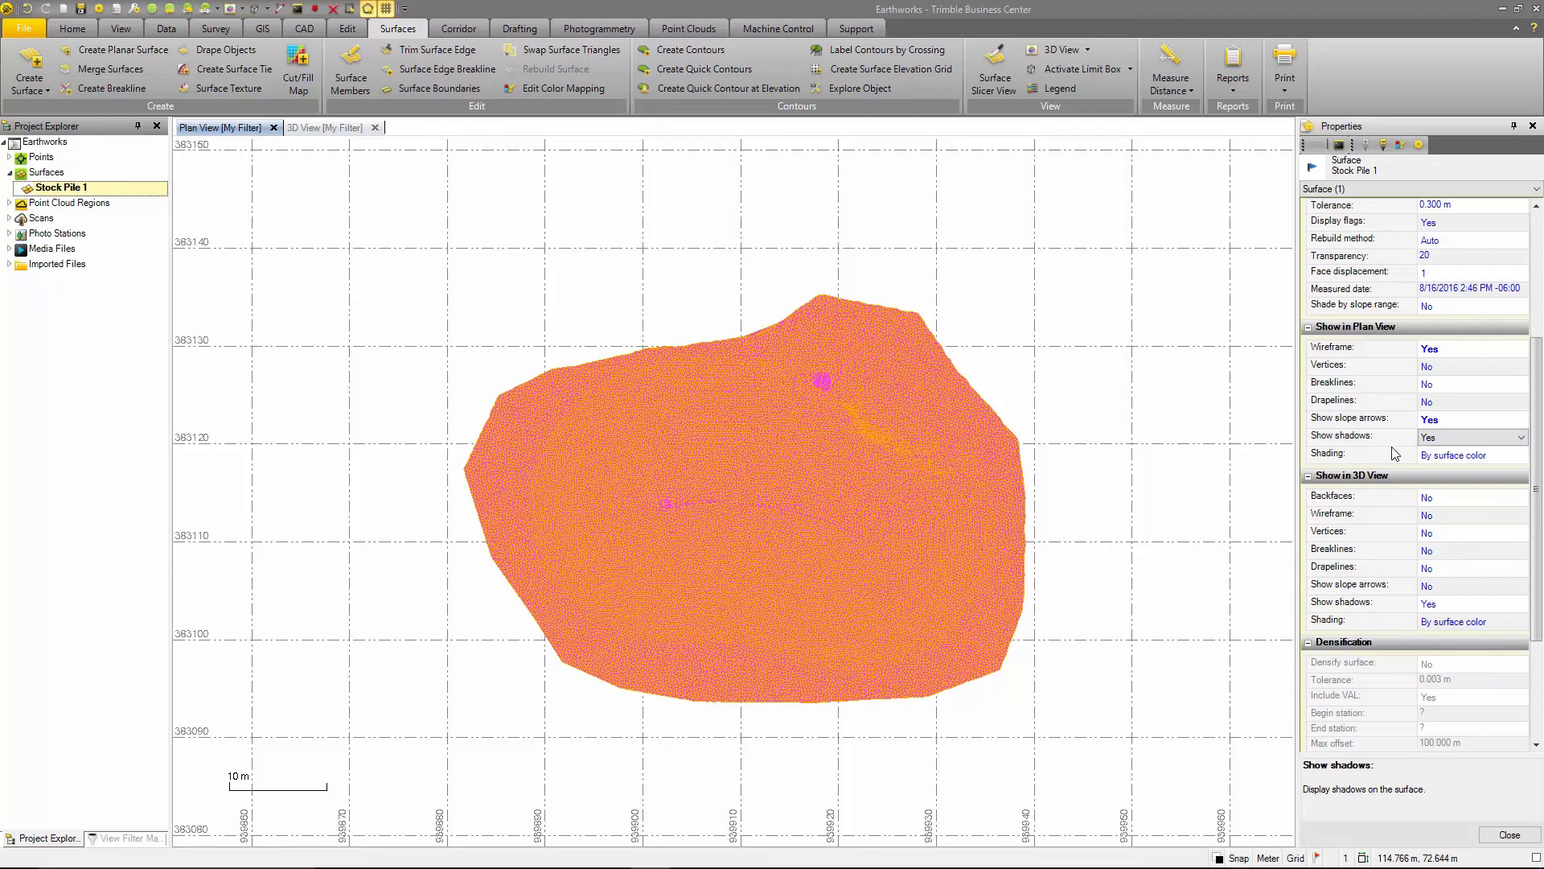
- Set the surface's Plan View shading to By elevation and deselect the surface to see its colors
{"action": "left_click", "coordinate": [1521, 455]}
{"action": "left_click", "coordinate": [1520, 456]}
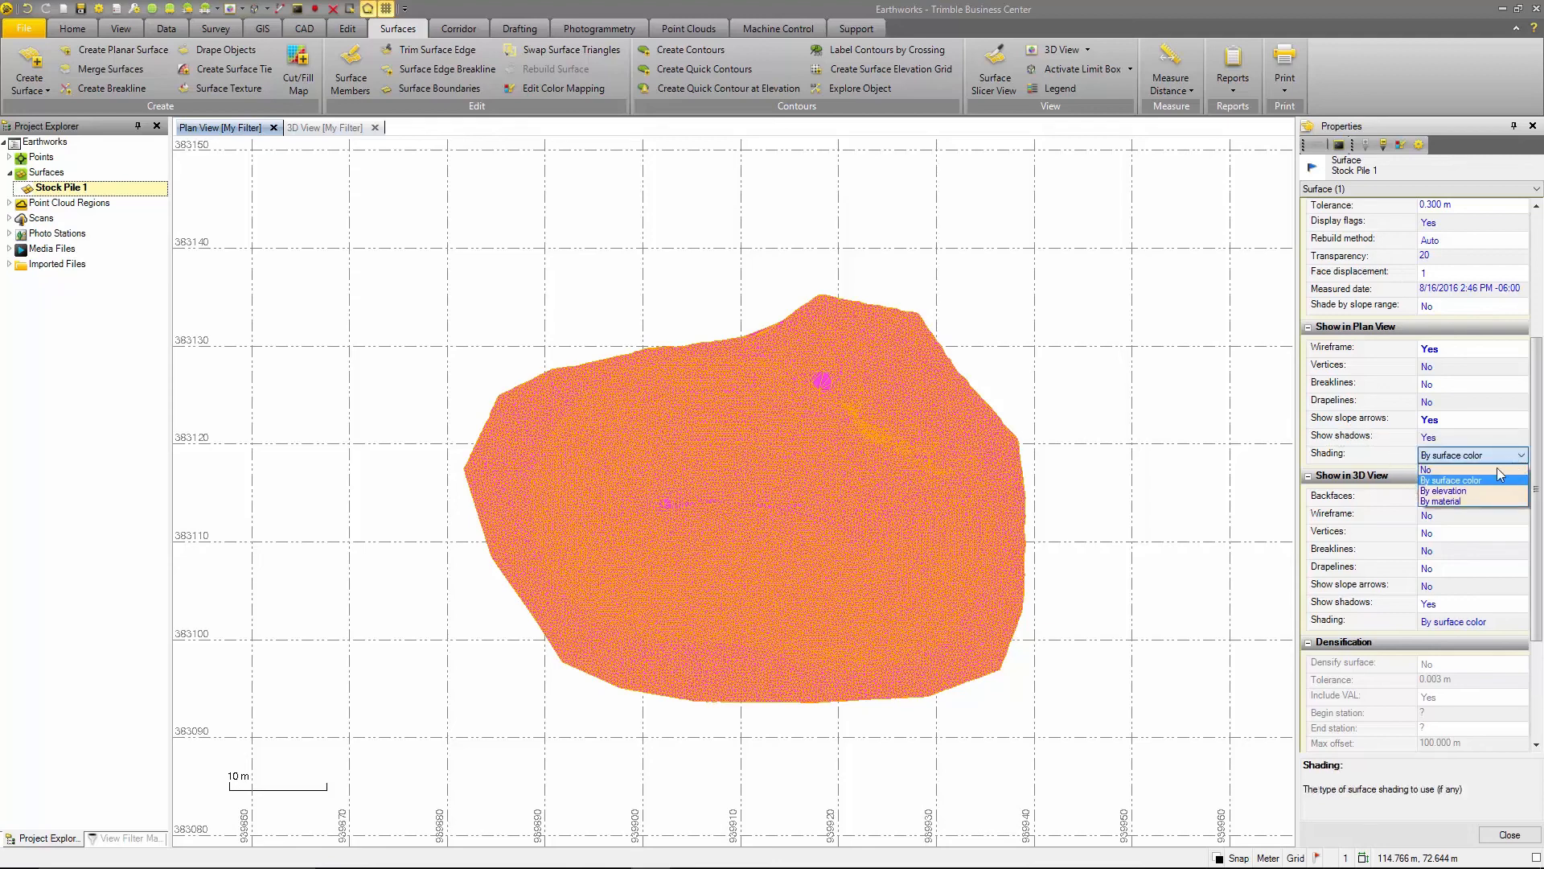
{"action": "left_click", "coordinate": [1457, 490]}
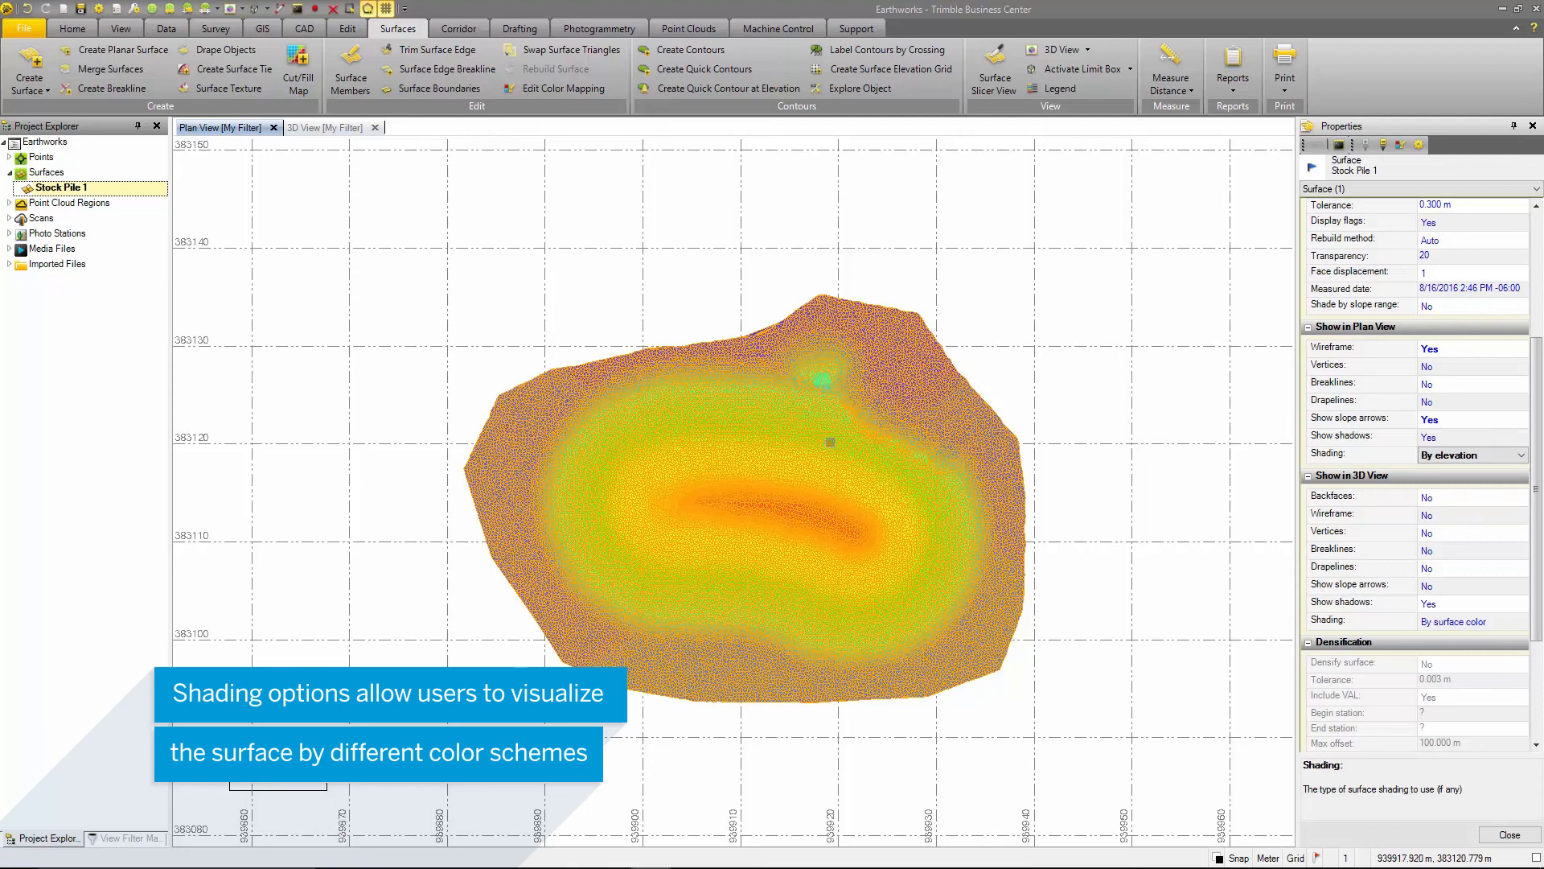
{"action": "left_click", "coordinate": [1021, 396]}
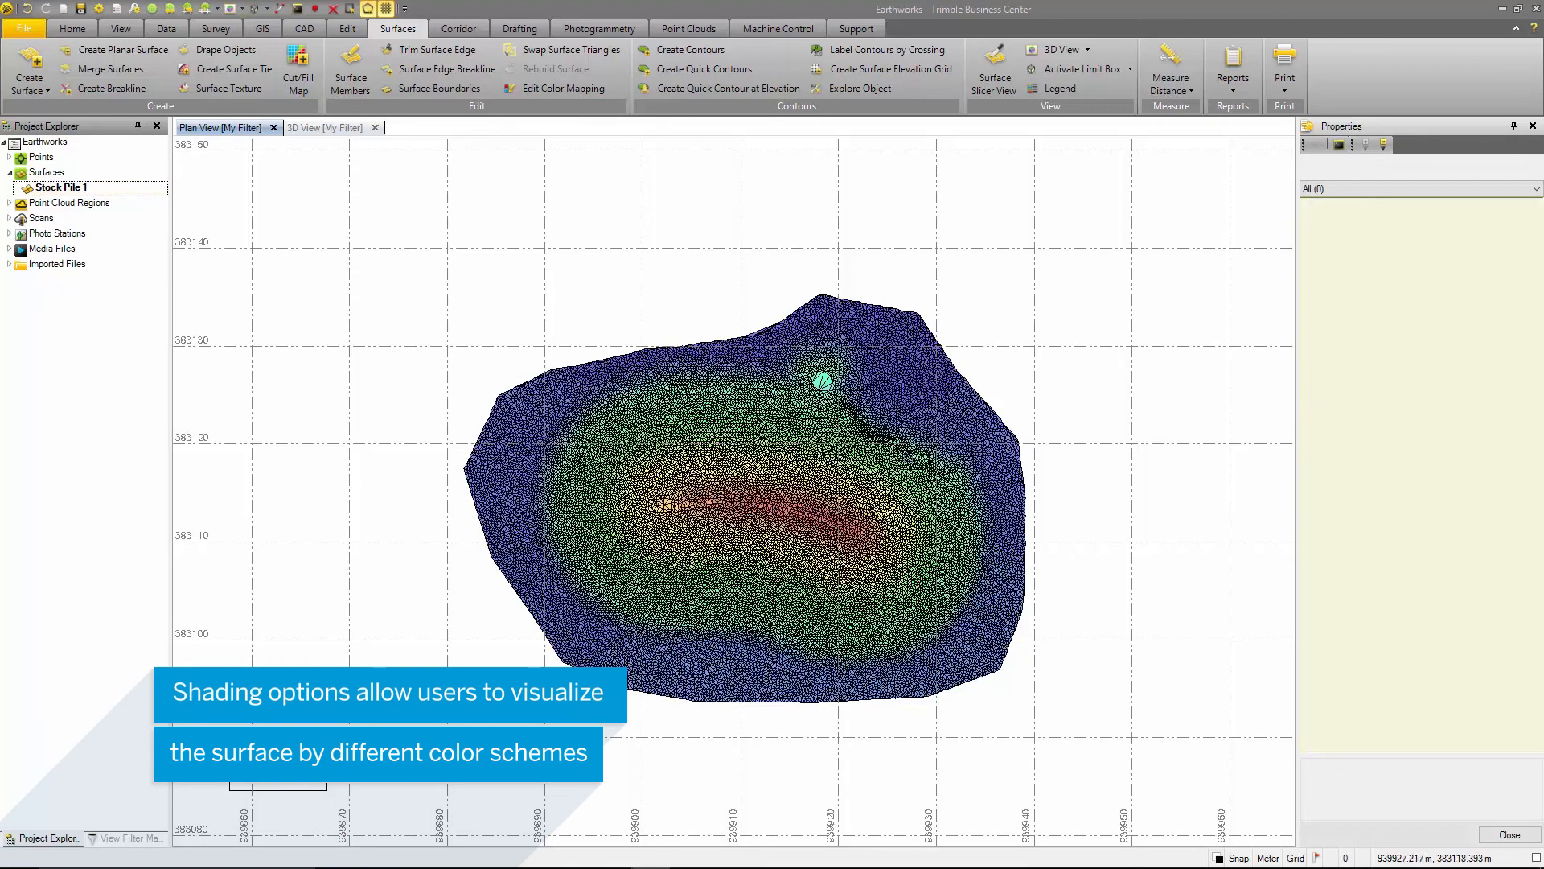
- Reselect the stockpile surface, switch to the 3D View, and examine its Backfaces setting
{"action": "left_click", "coordinate": [919, 424]}
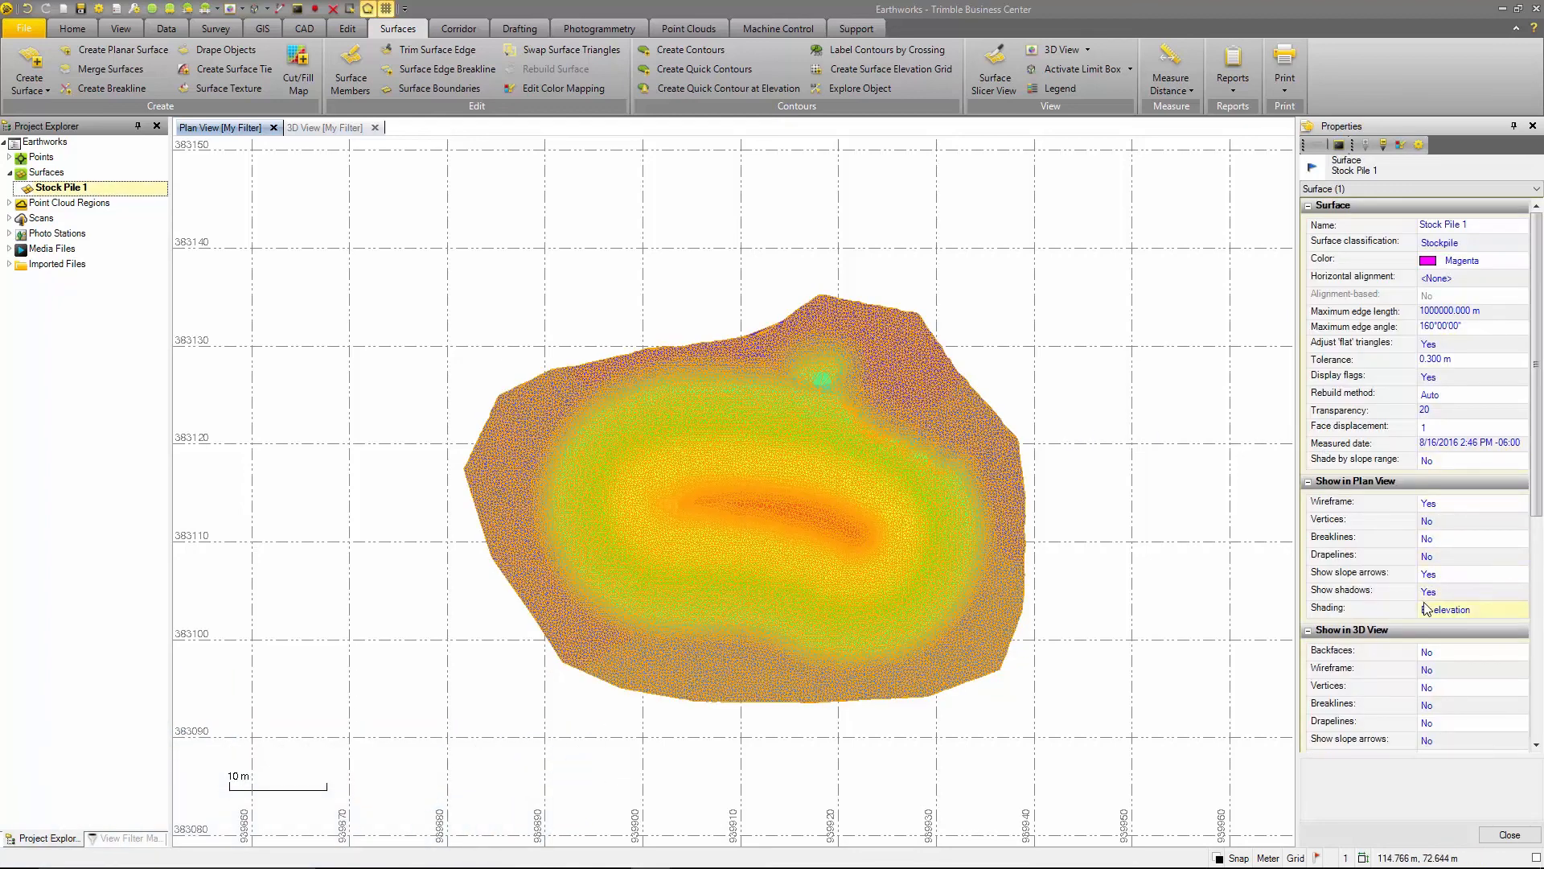
{"action": "scroll", "coordinate": [1426, 609], "scroll_direction": "down", "scroll_amount": 2}
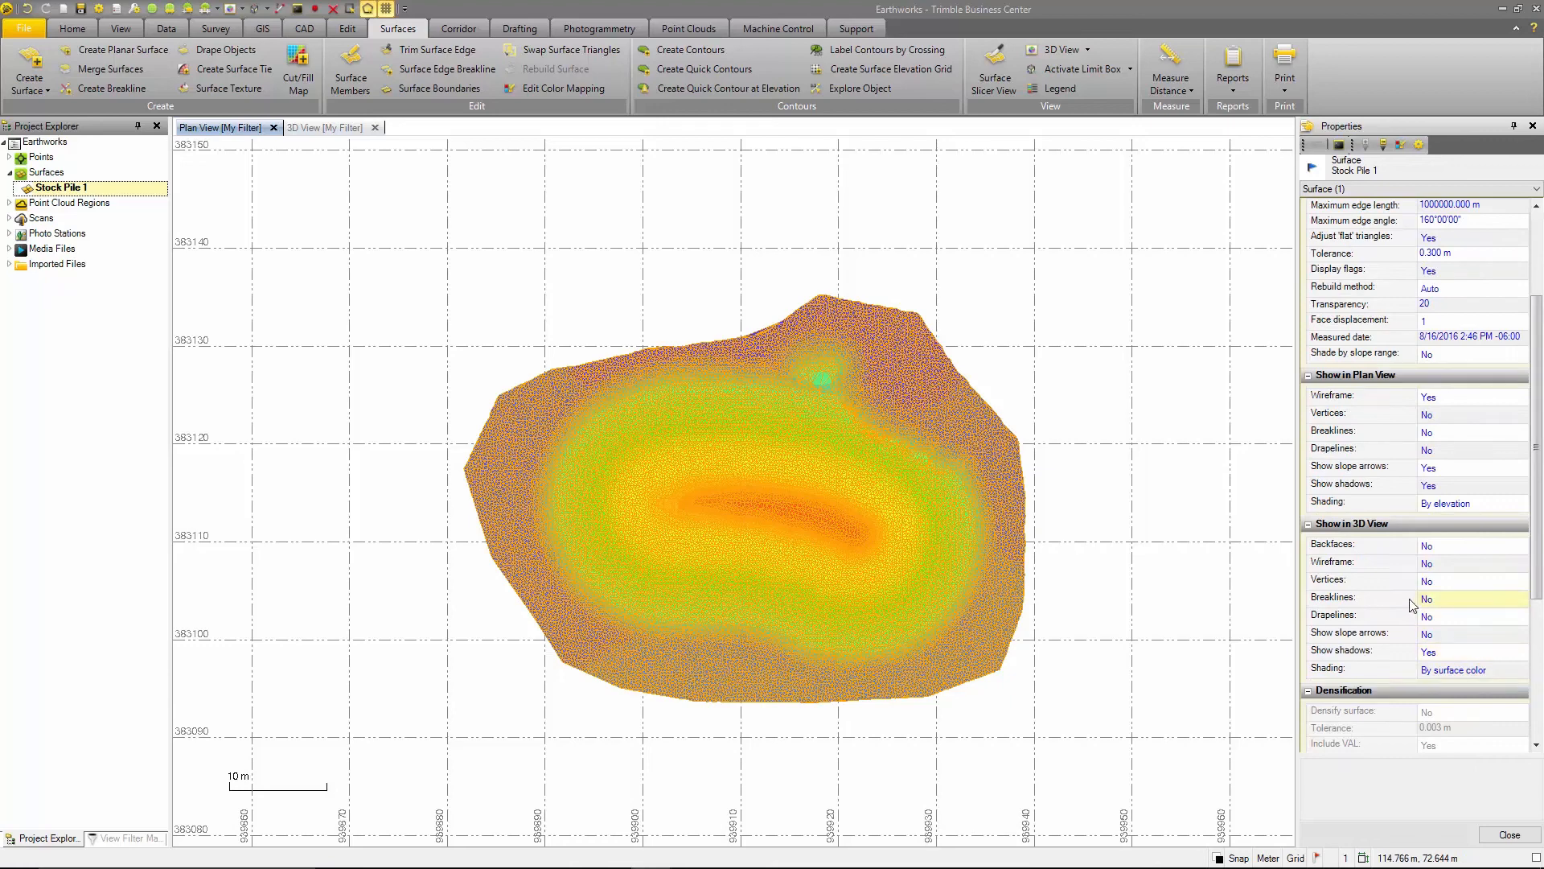
{"action": "left_click", "coordinate": [324, 127]}
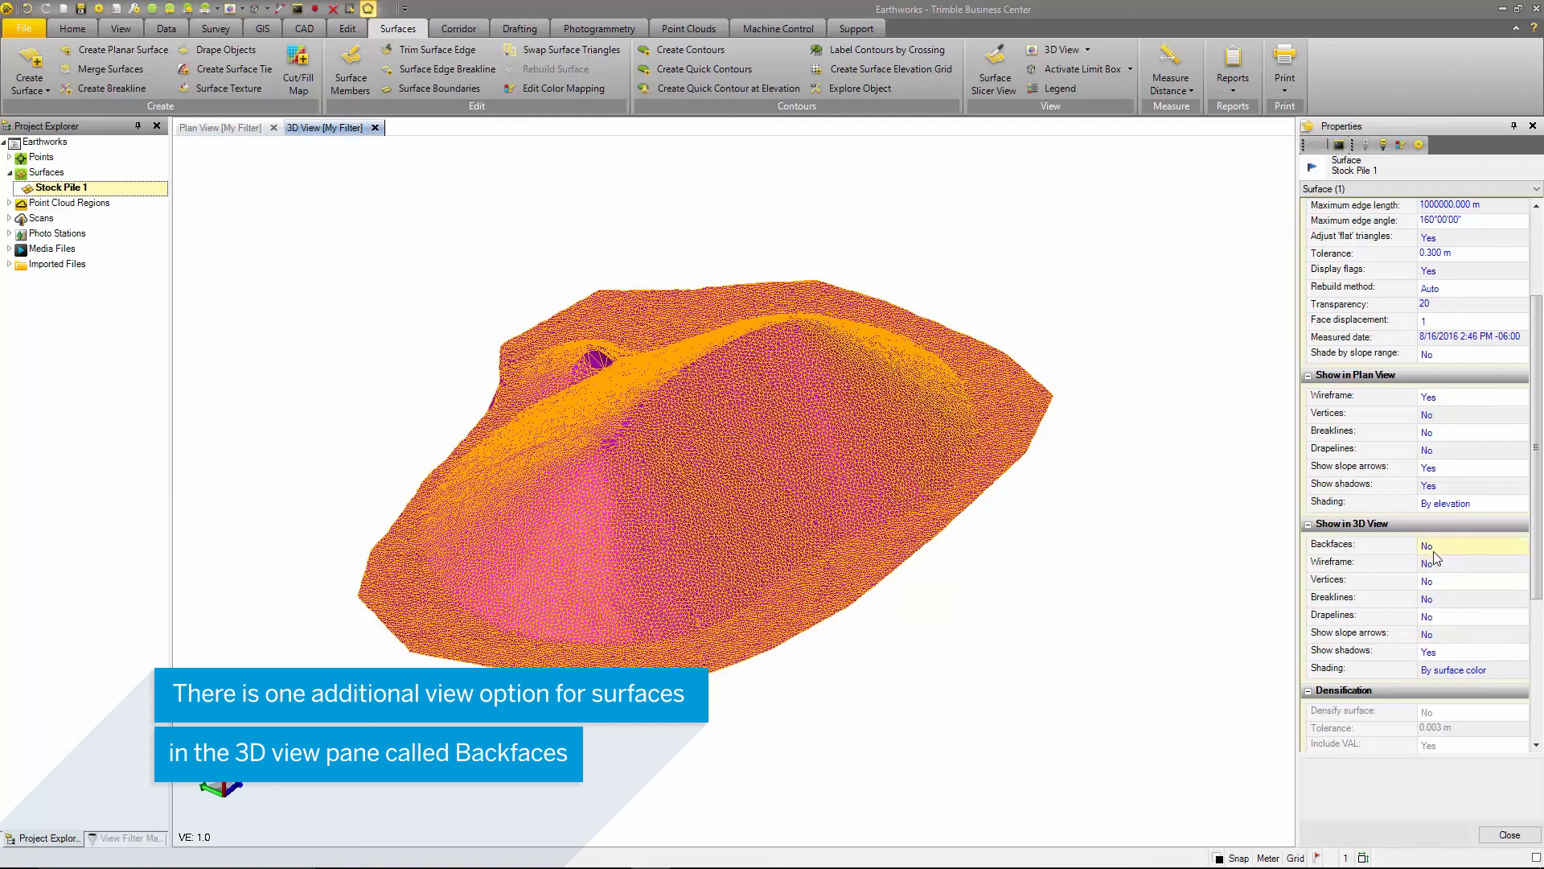
{"action": "left_click", "coordinate": [1335, 547]}
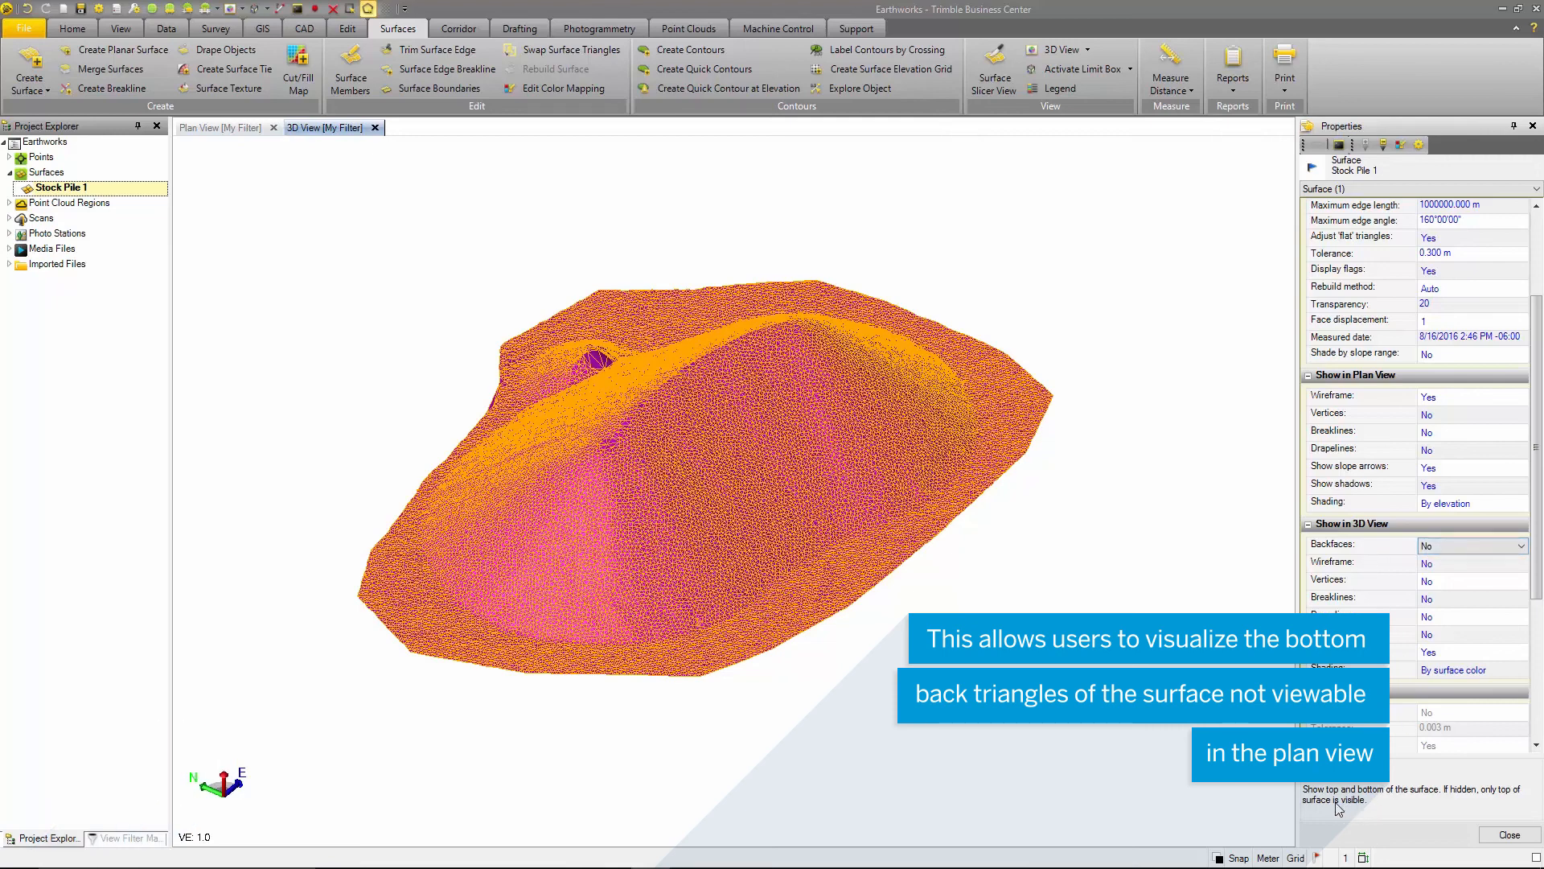
- Enable the surface's wireframe and slope arrows for the 3D View
{"action": "left_click", "coordinate": [1447, 564]}
{"action": "left_click", "coordinate": [1438, 575]}
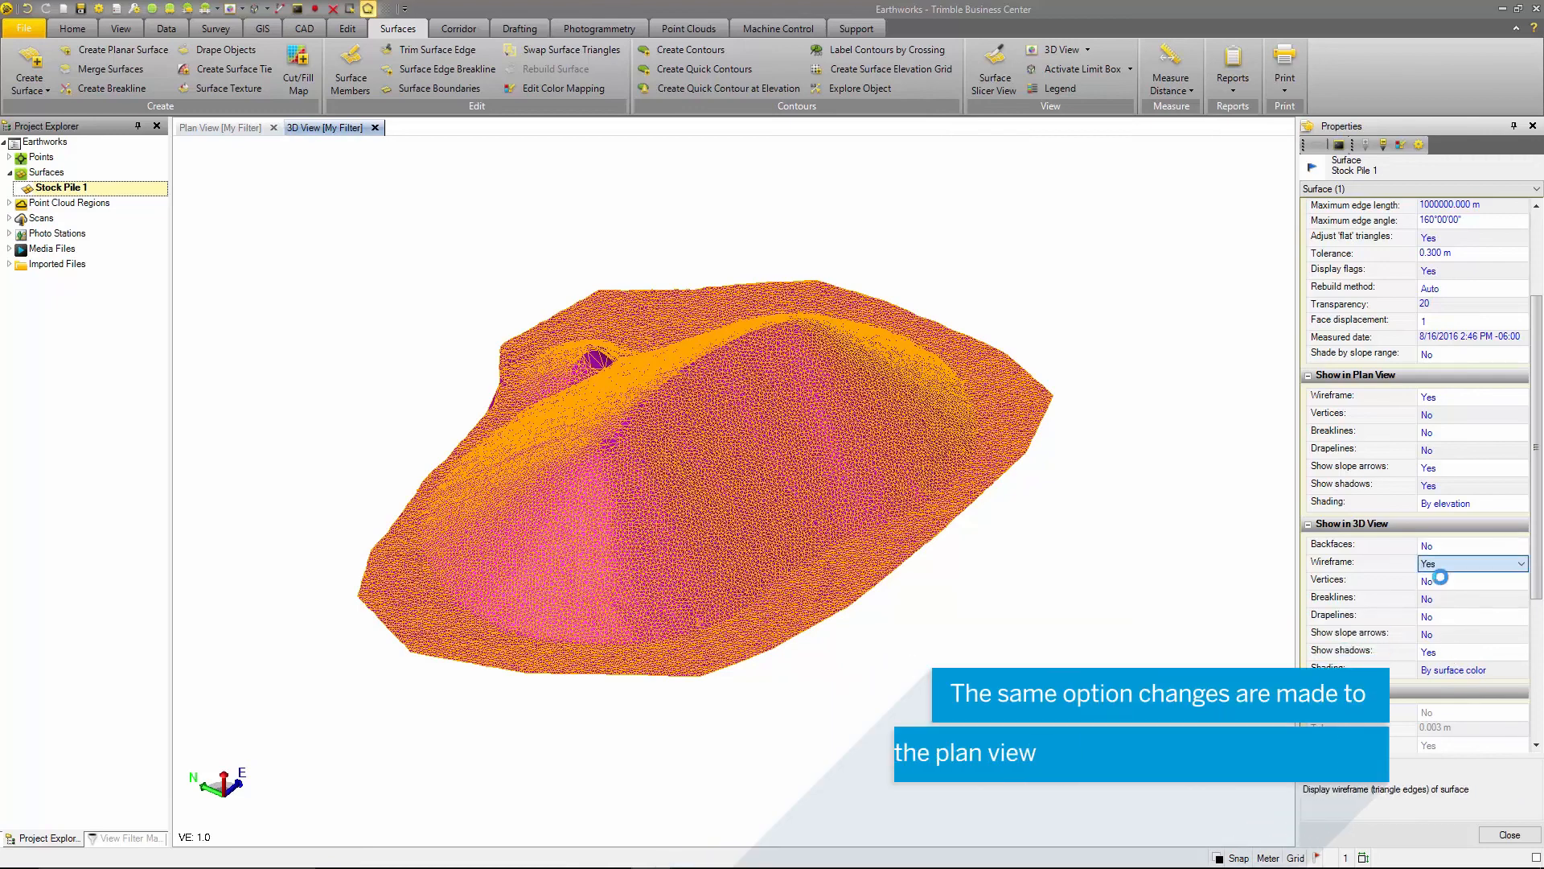
{"action": "left_click", "coordinate": [1448, 636]}
{"action": "left_click", "coordinate": [1438, 649]}
- Set the surface's 3D View shading to By elevation
{"action": "left_click", "coordinate": [1441, 669]}
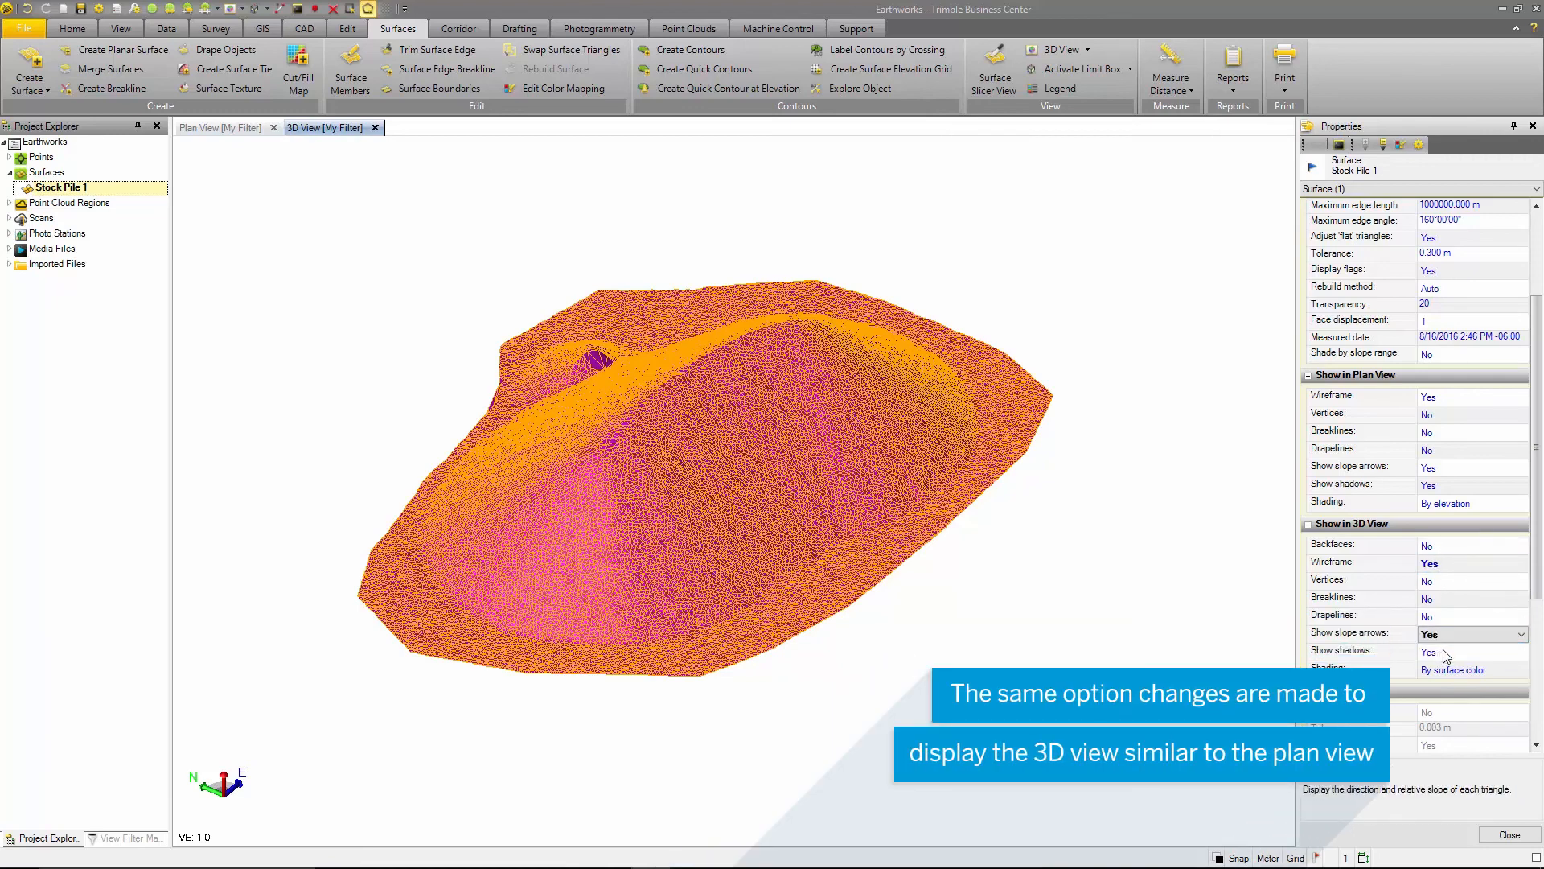
{"action": "left_click", "coordinate": [1448, 670]}
{"action": "left_click", "coordinate": [1458, 708]}
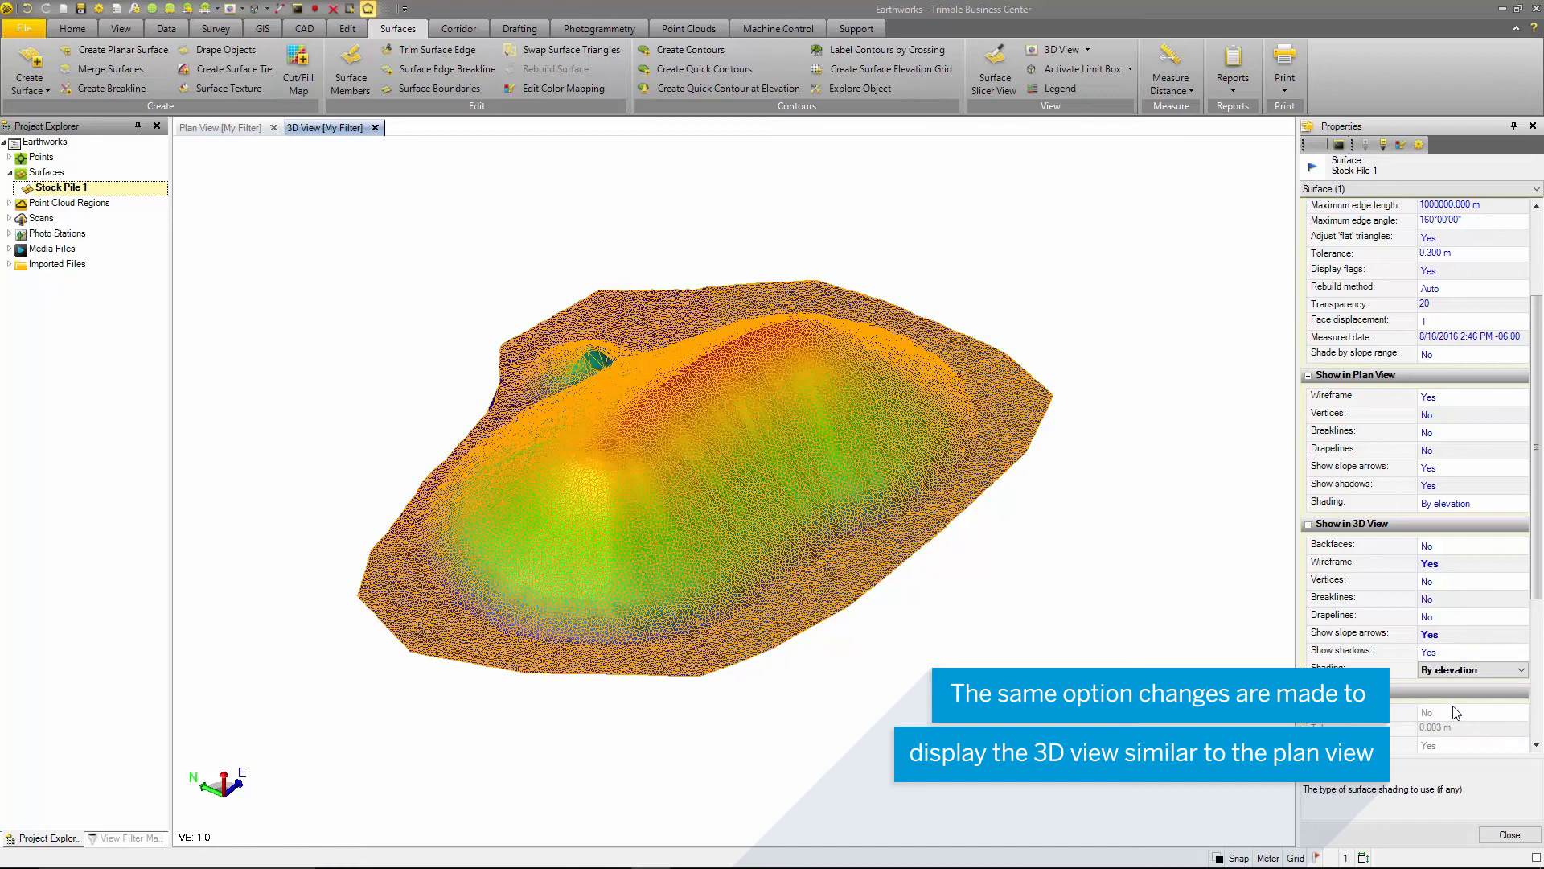
- Review the surface's summary properties, and deselect it to inspect the shaded stockpile in 3D
{"action": "scroll", "coordinate": [1359, 659], "scroll_direction": "down", "scroll_amount": 4}
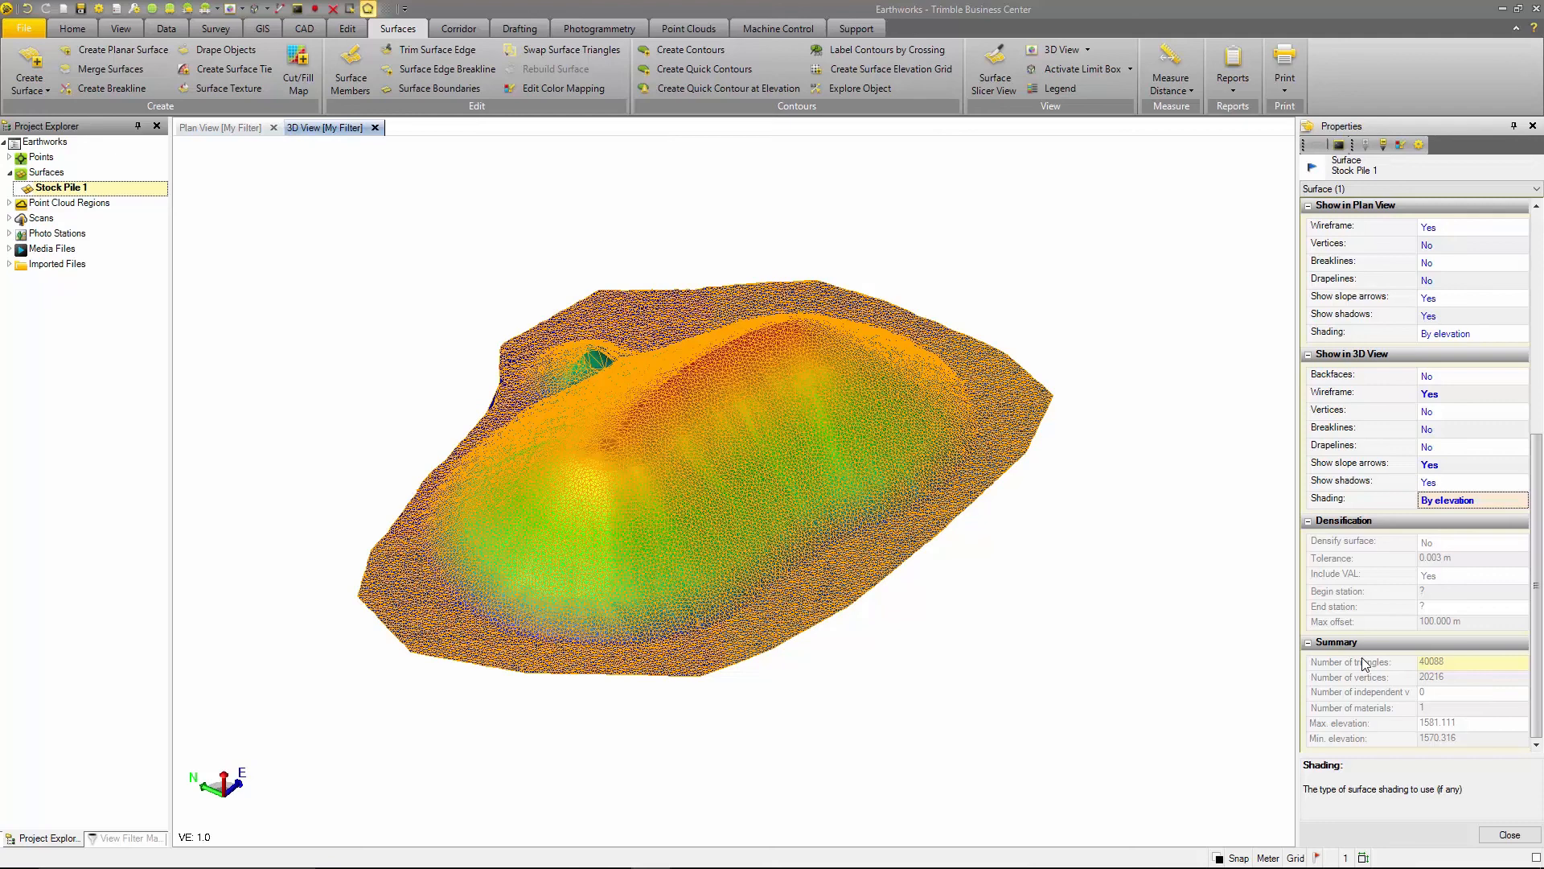
{"action": "key", "text": "Escape"}
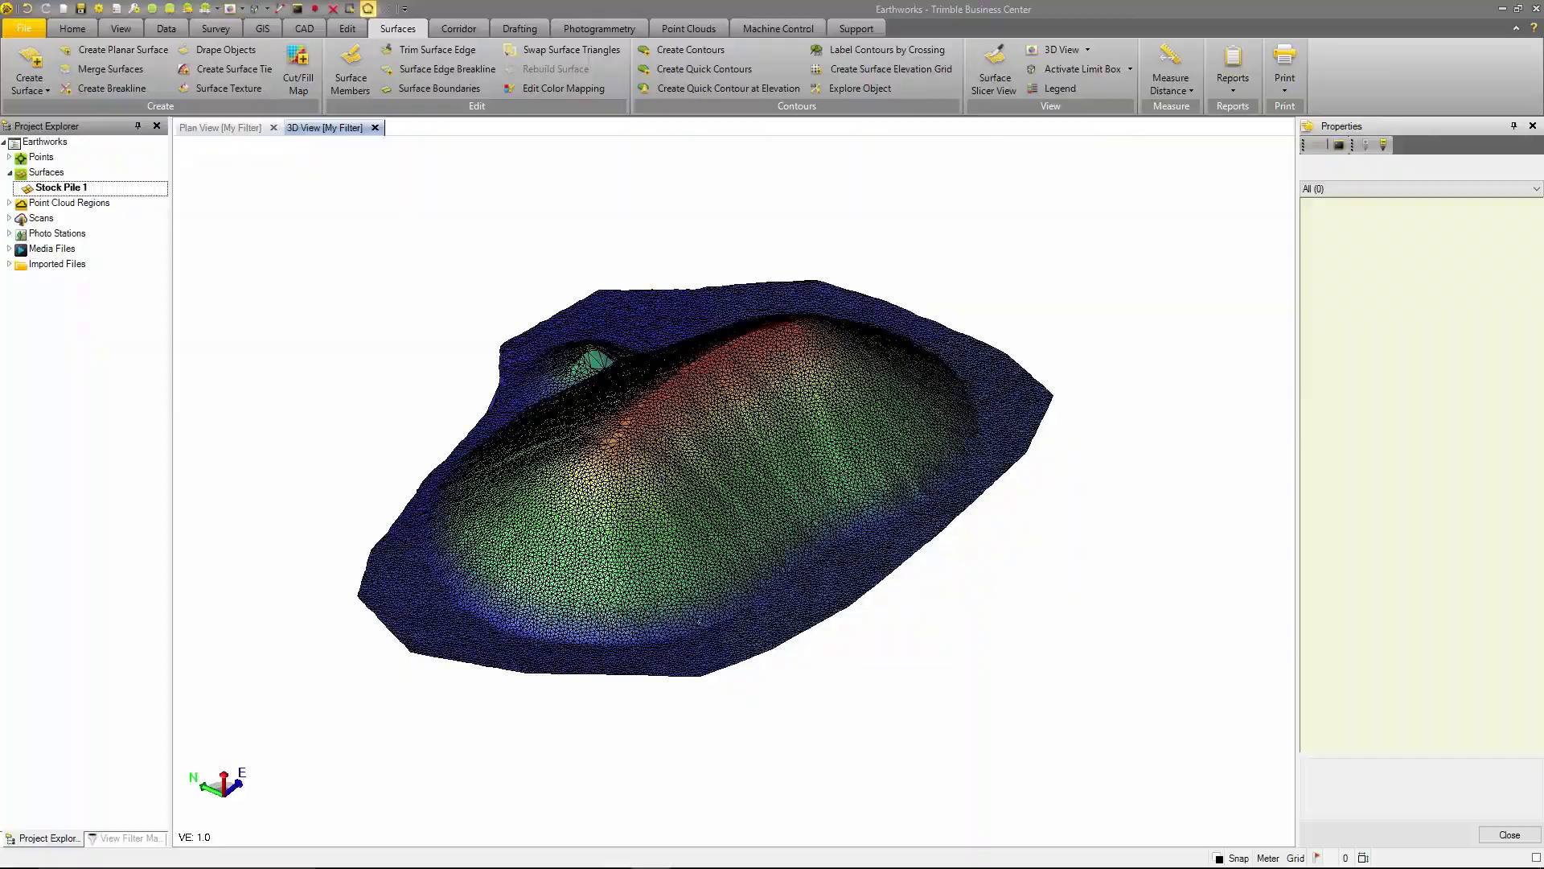
{"action": "scroll", "coordinate": [660, 473], "scroll_direction": "up", "scroll_amount": 3}
{"action": "mouse_move", "coordinate": [659, 473]}
{"action": "right_mouse_down"}
{"action": "mouse_move", "coordinate": [701, 445]}
{"action": "mouse_move", "coordinate": [648, 434]}
{"action": "mouse_move", "coordinate": [641, 468]}
{"action": "mouse_move", "coordinate": [611, 474]}
{"action": "right_mouse_up"}
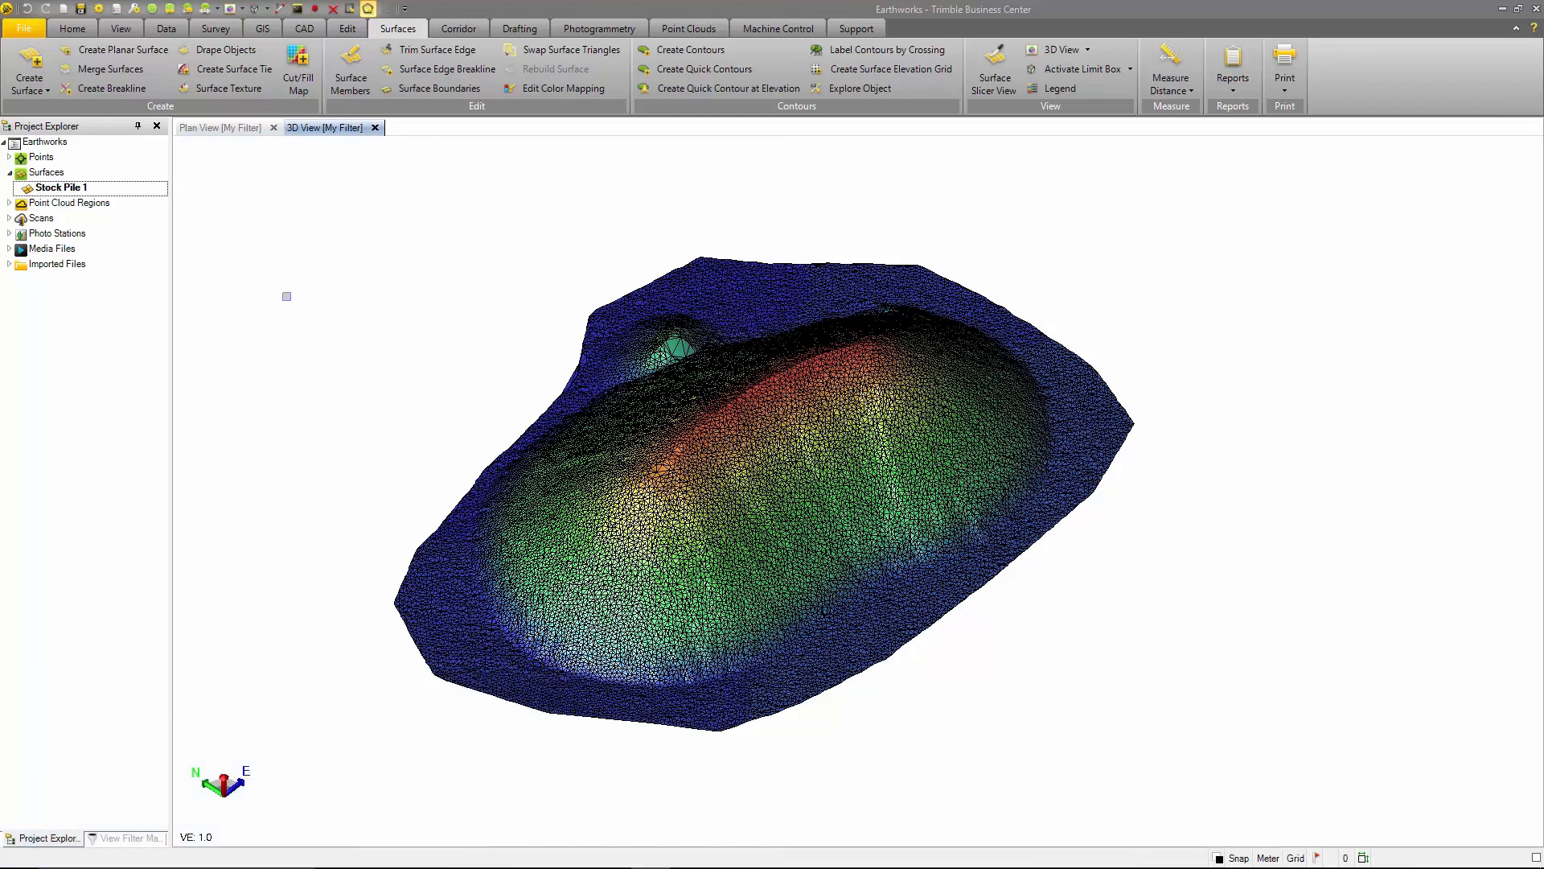
- Trim the long edge triangles from Stock Pile 1's northern edge in the Plan View, from outside point 939911.759, 383131.722 to inside point 939912.167, 383131.245
{"action": "left_click", "coordinate": [435, 58]}
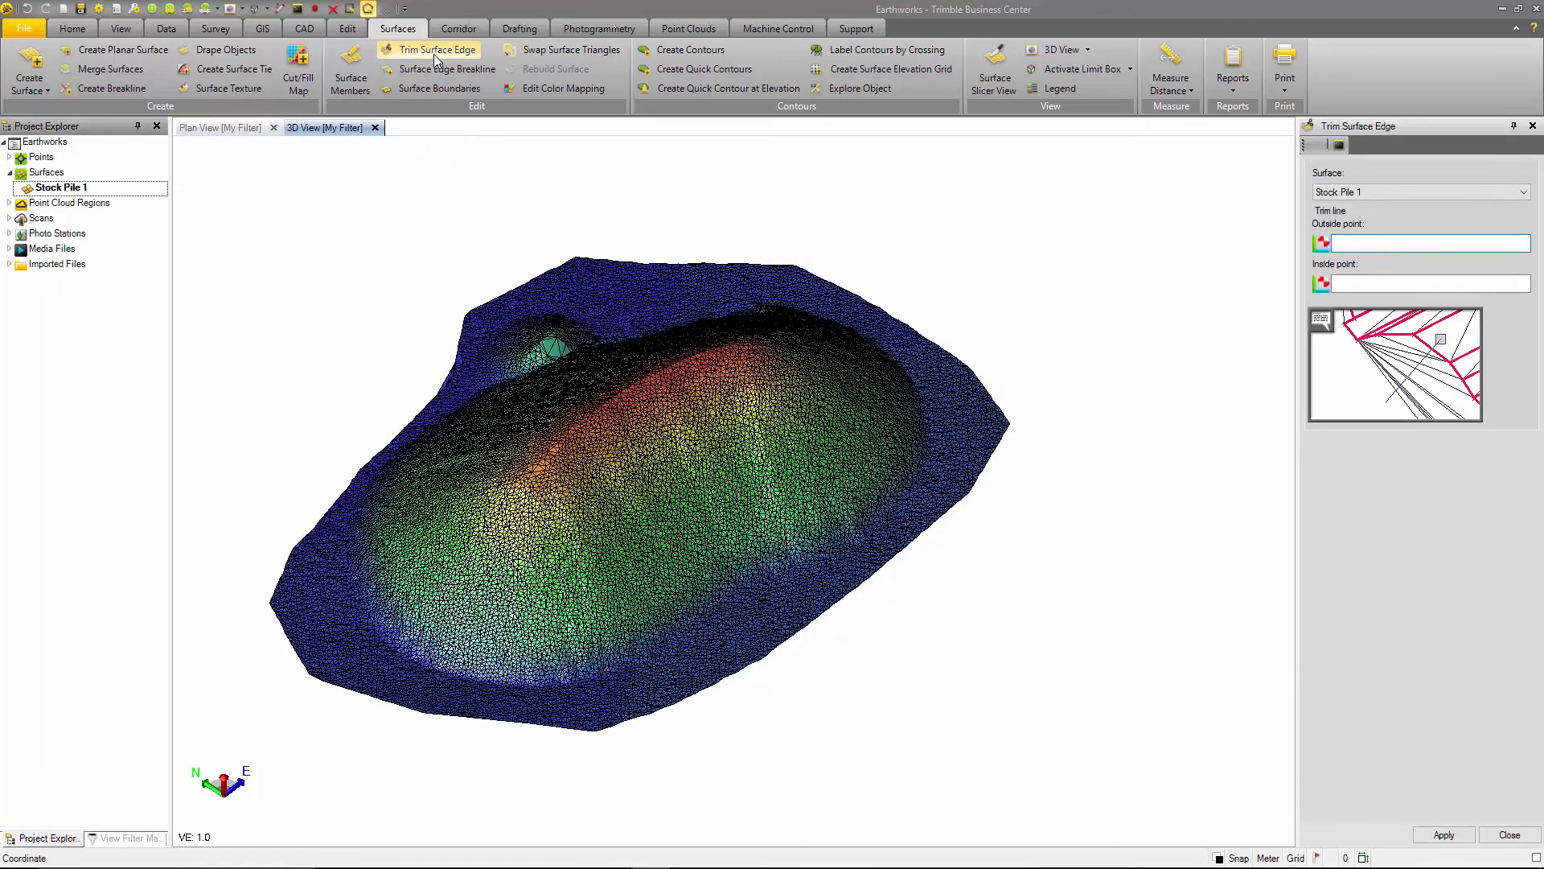
{"action": "left_click", "coordinate": [230, 133]}
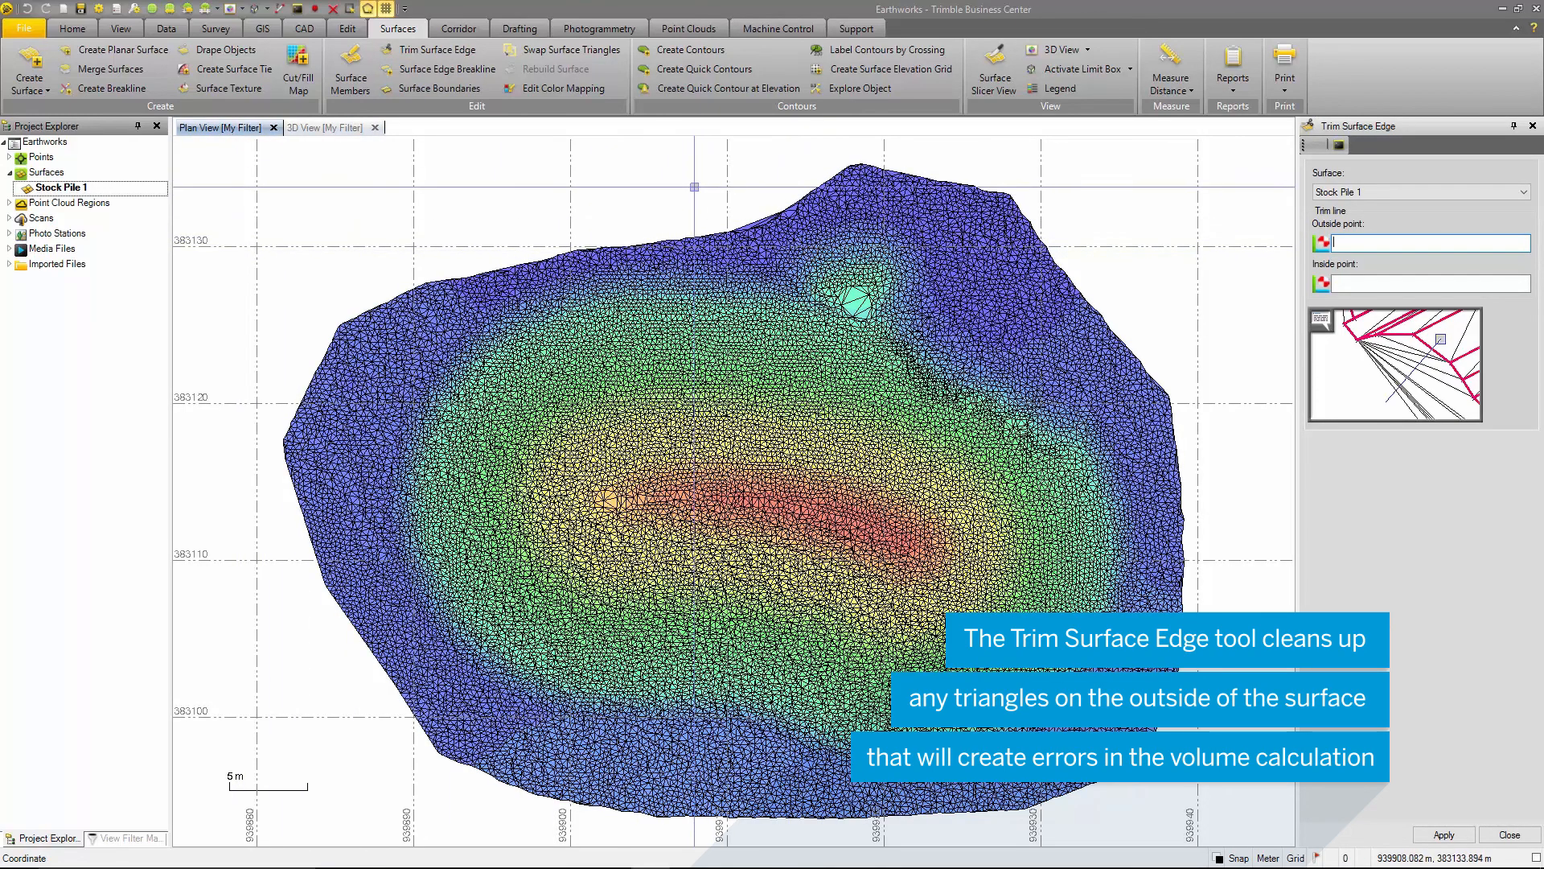
{"action": "scroll", "coordinate": [752, 212], "scroll_direction": "up", "scroll_amount": 2}
{"action": "scroll", "coordinate": [752, 212], "scroll_direction": "up", "scroll_amount": 4}
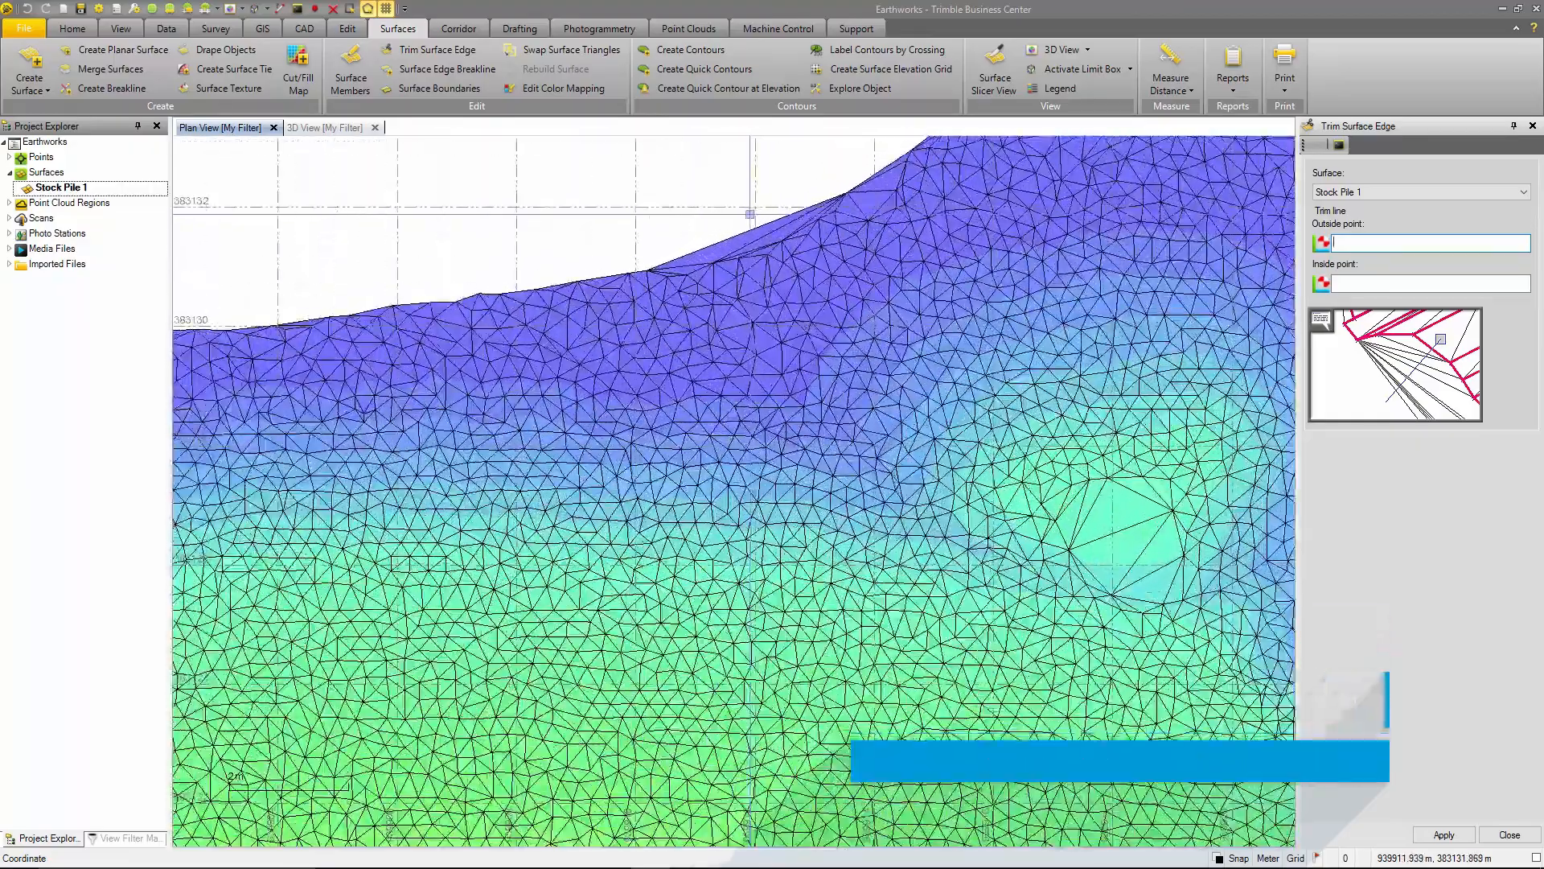
{"action": "middle_click_drag", "start_coordinate": [738, 201], "coordinate": [675, 334]}
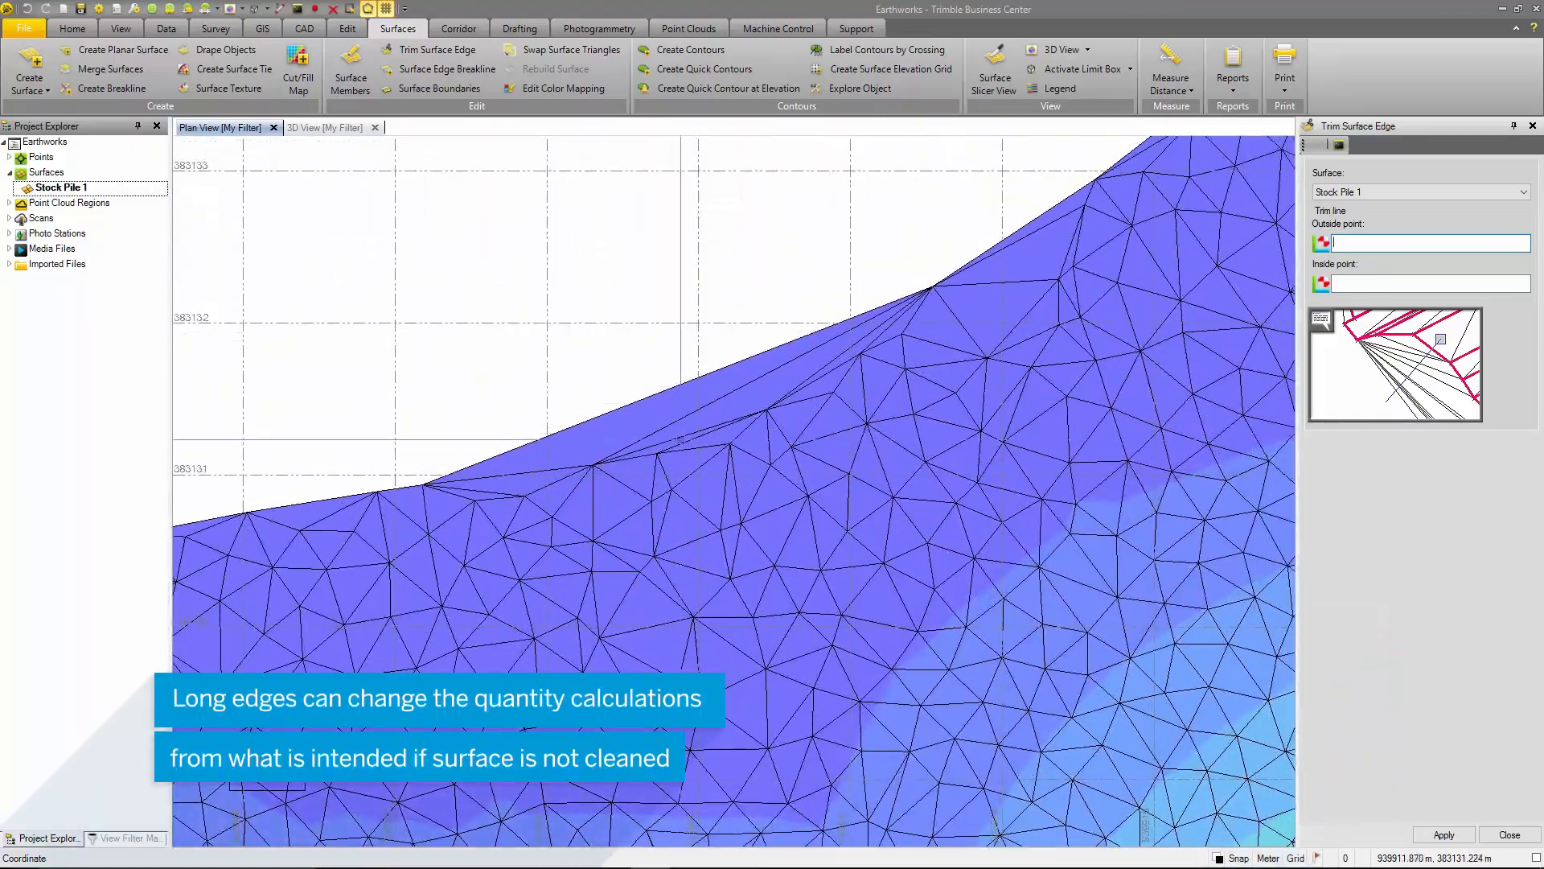
{"action": "left_click", "coordinate": [661, 364]}
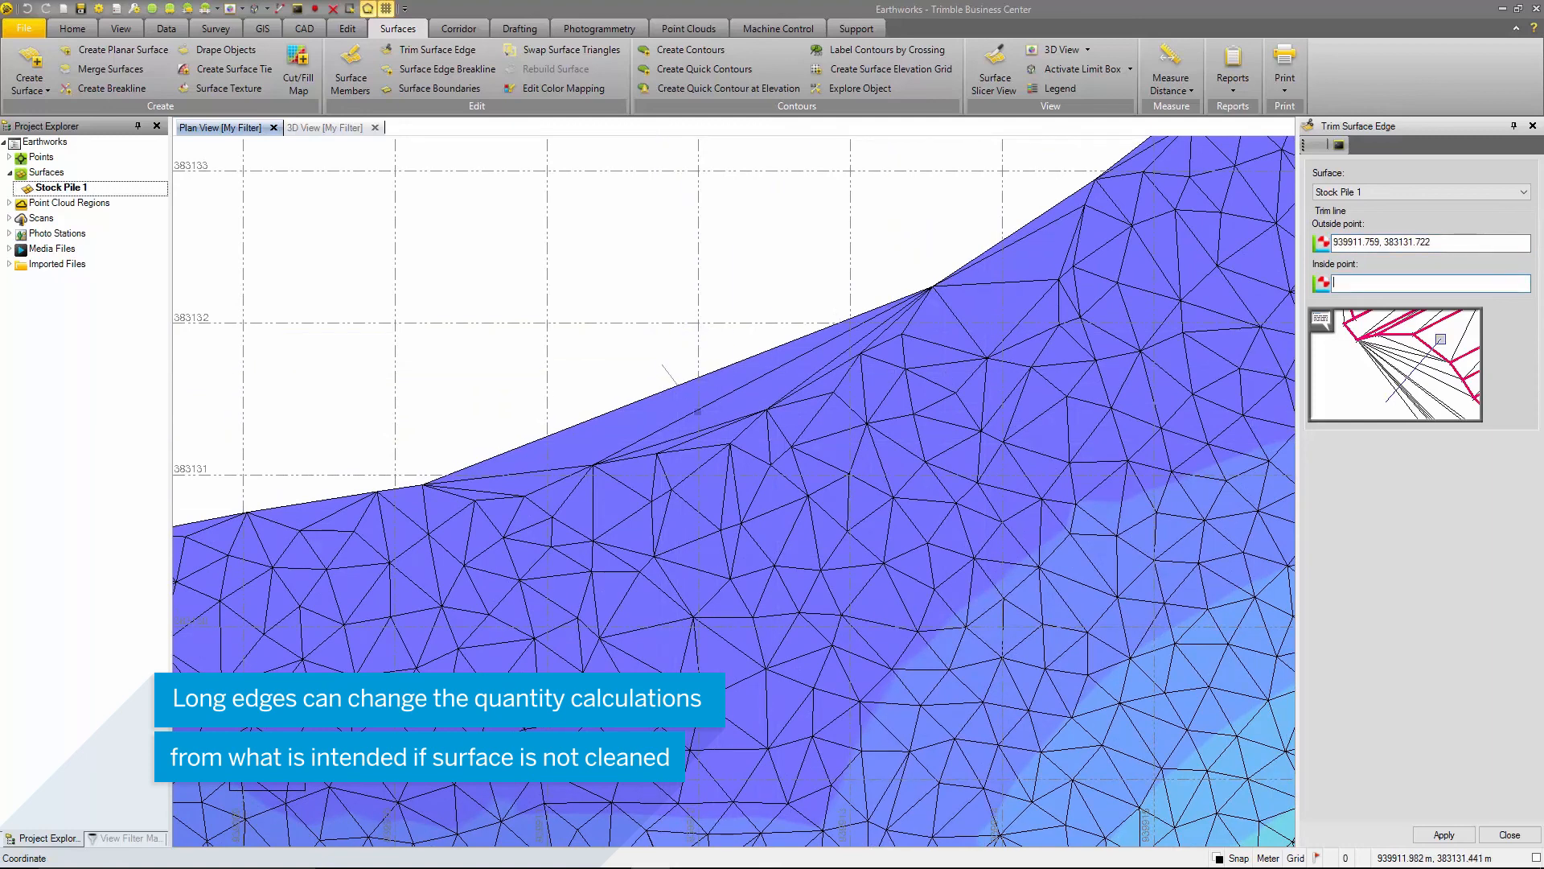
{"action": "left_click", "coordinate": [723, 437]}
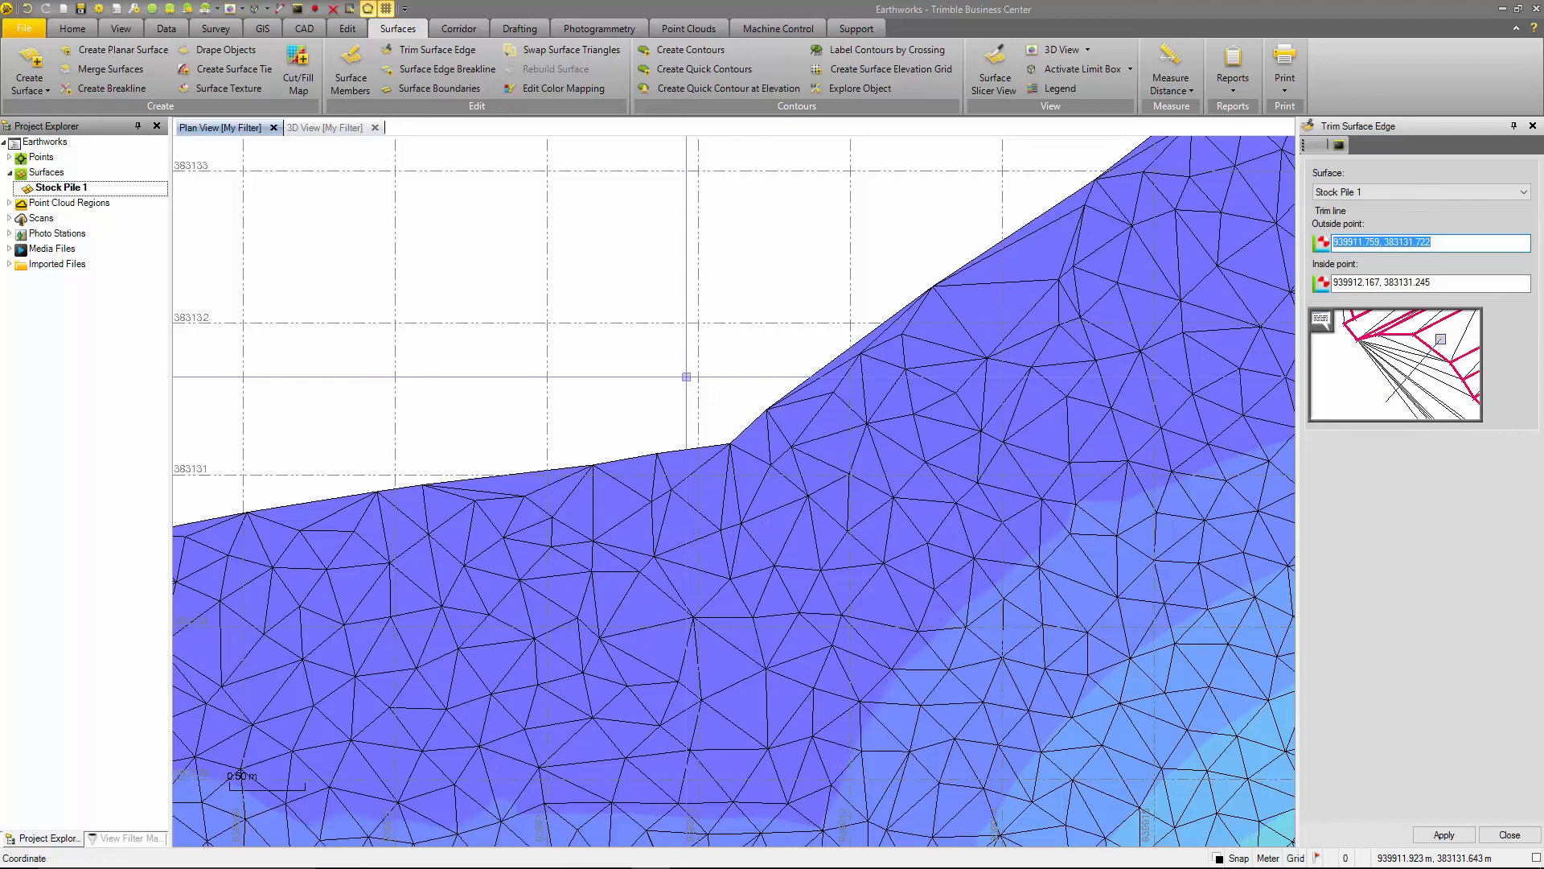
- Try swapping a surface triangle edge among the large triangles on the small mound at 939918.730, 383127.234, and close the Swap Surface Triangles command
{"action": "left_click", "coordinate": [589, 50]}
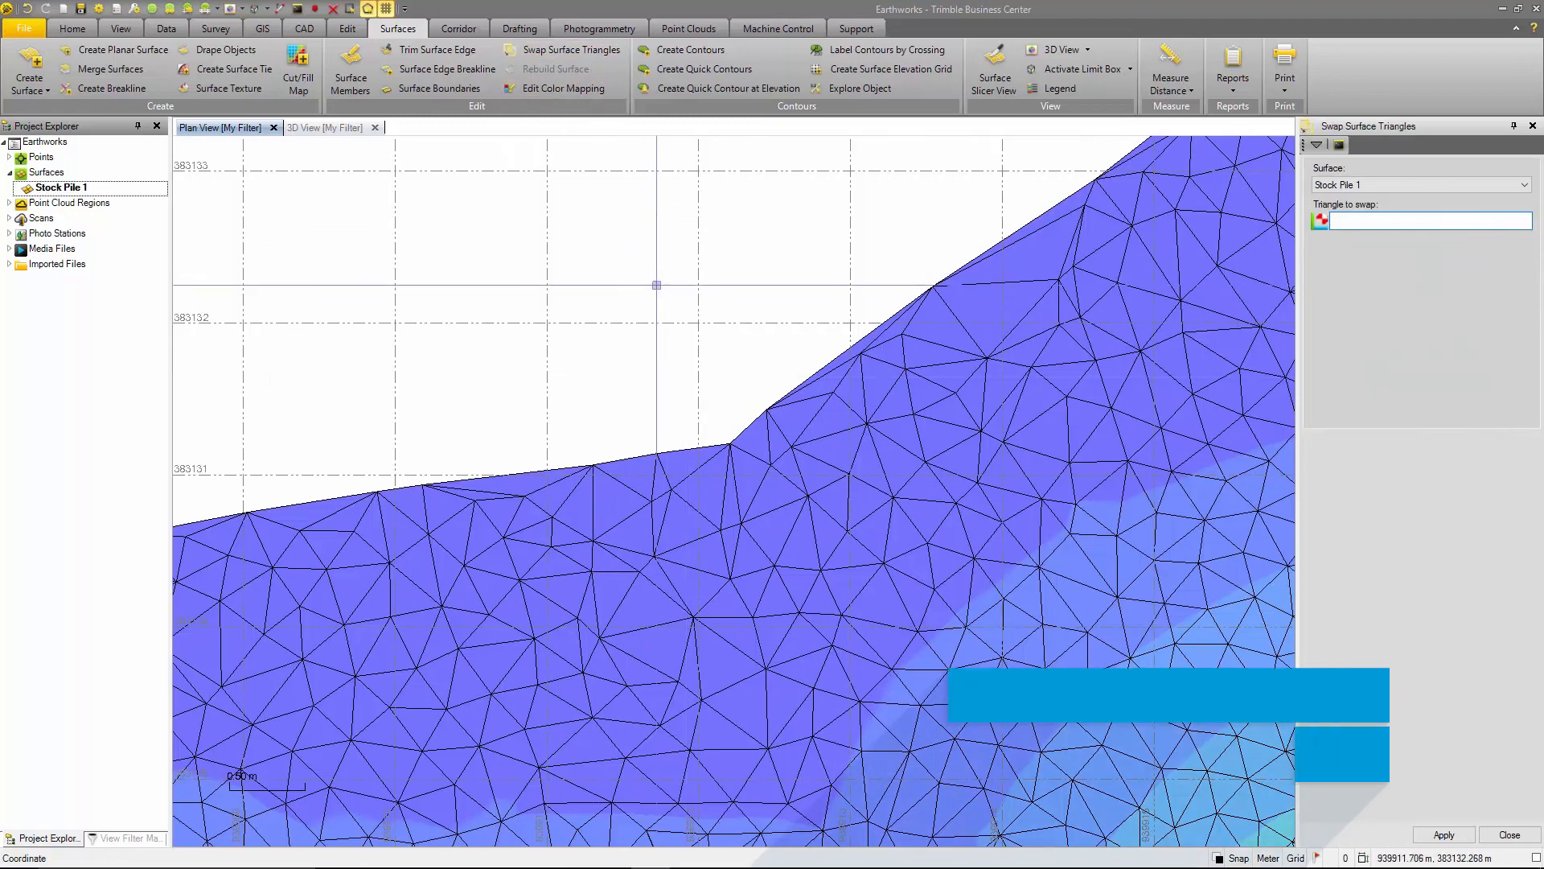
{"action": "scroll", "coordinate": [709, 308], "scroll_direction": "down", "scroll_amount": 2}
{"action": "scroll", "coordinate": [837, 337], "scroll_direction": "down", "scroll_amount": 1}
{"action": "middle_click_drag", "start_coordinate": [993, 414], "coordinate": [780, 241]}
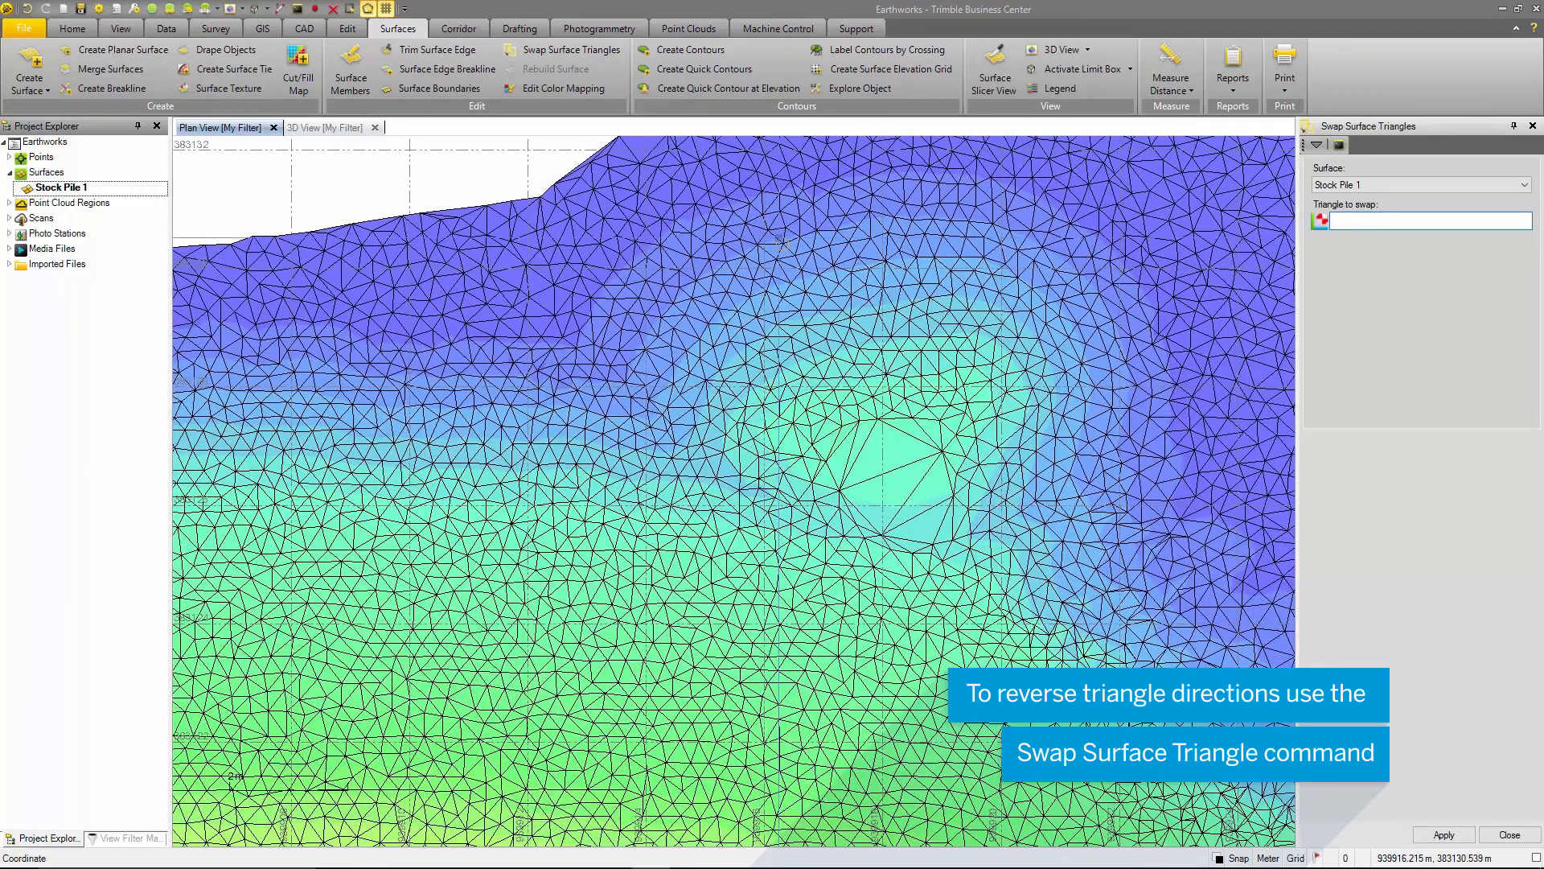
{"action": "scroll", "coordinate": [928, 414], "scroll_direction": "up", "scroll_amount": 5}
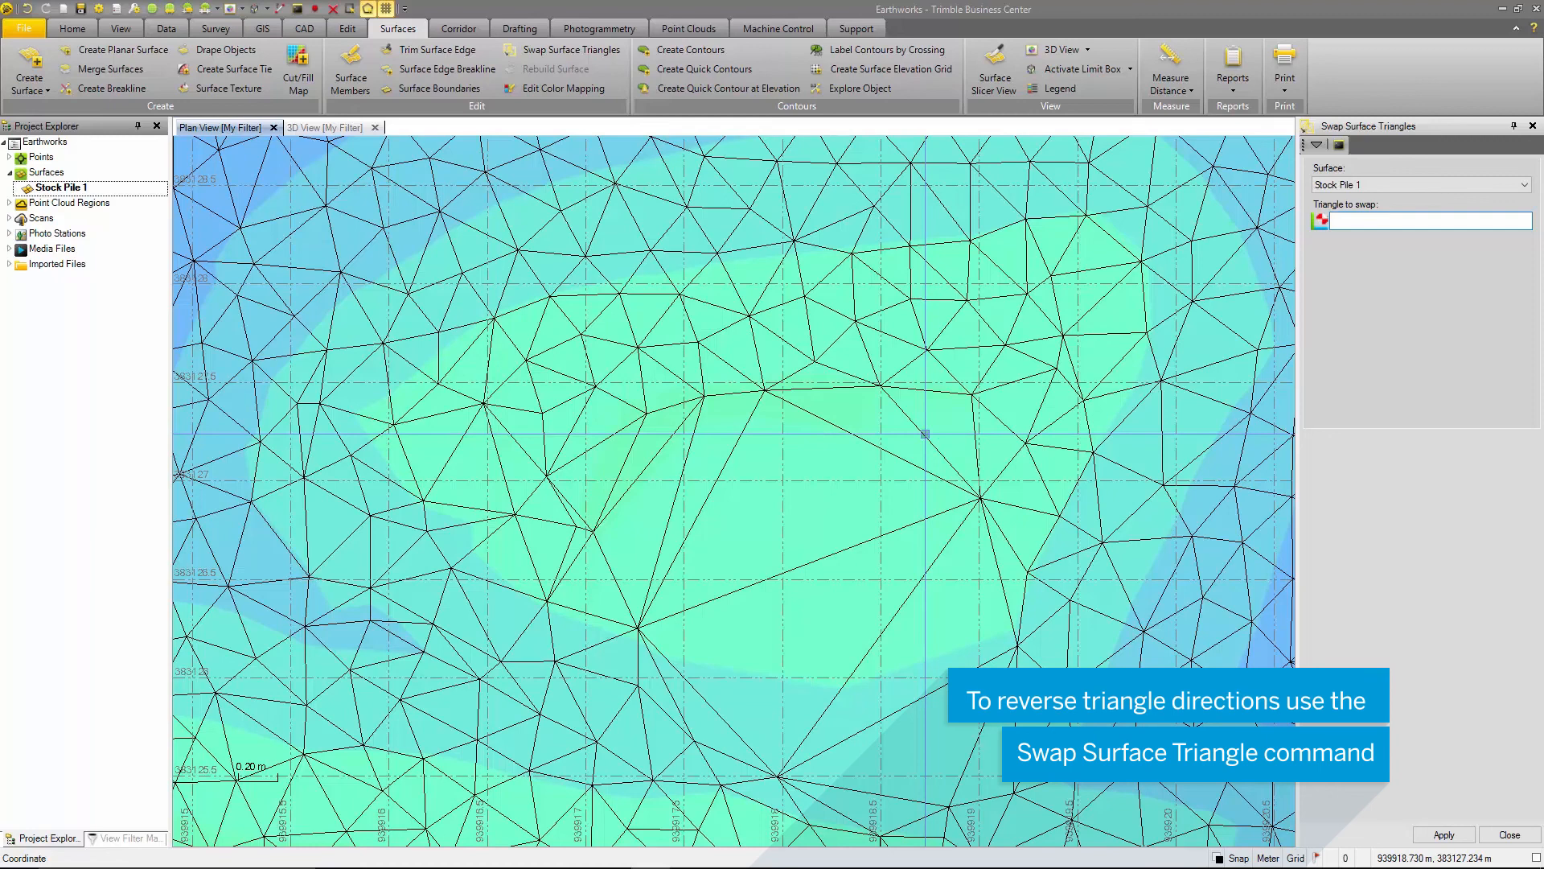
{"action": "left_click", "coordinate": [924, 434]}
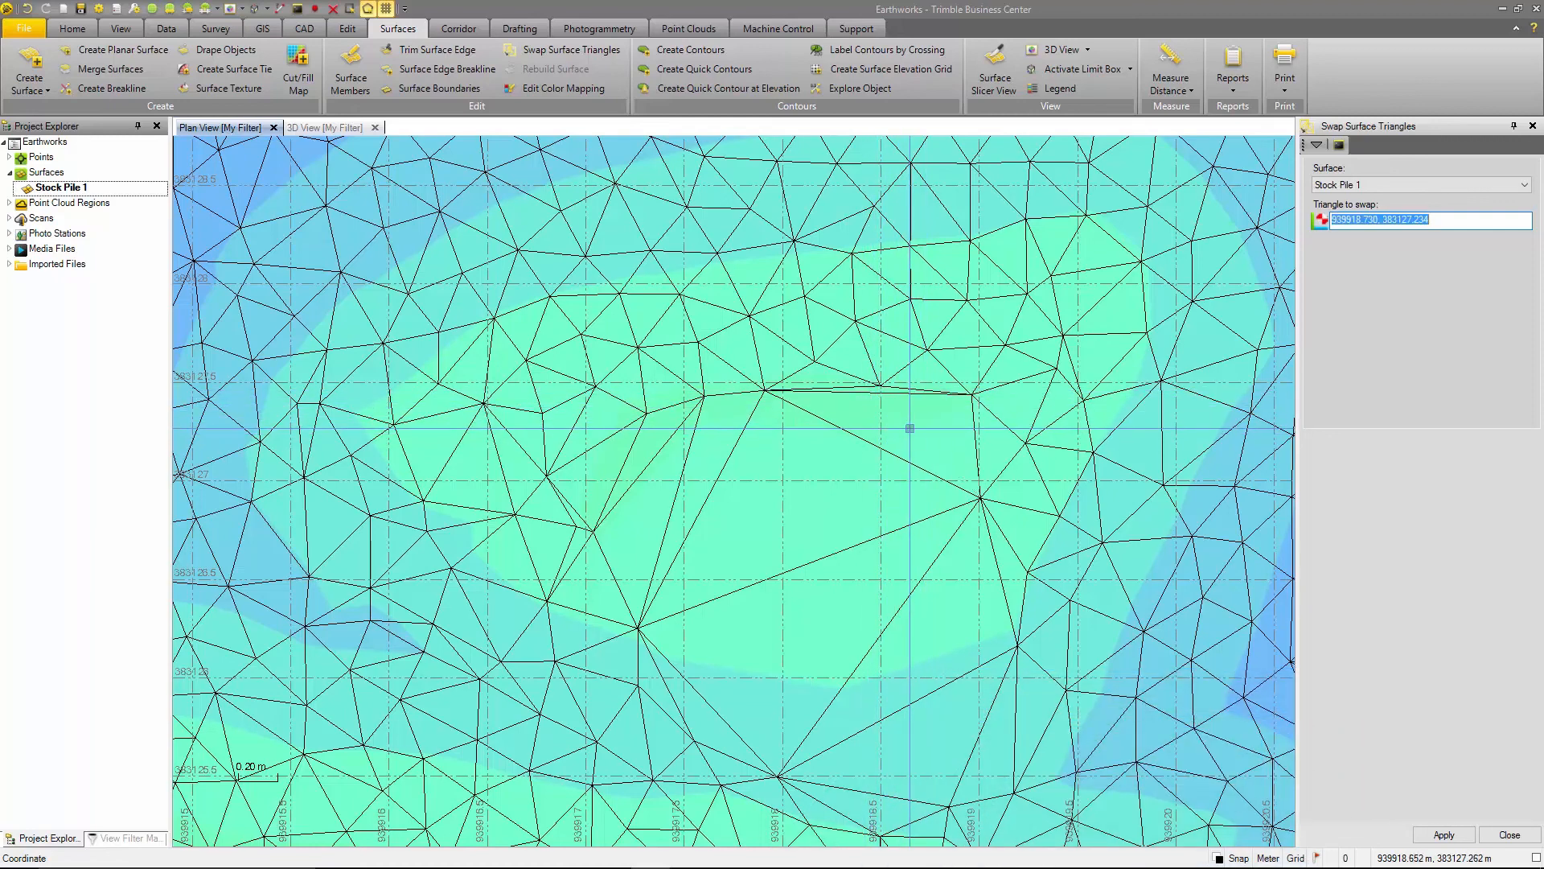
{"action": "left_click", "coordinate": [1533, 127]}
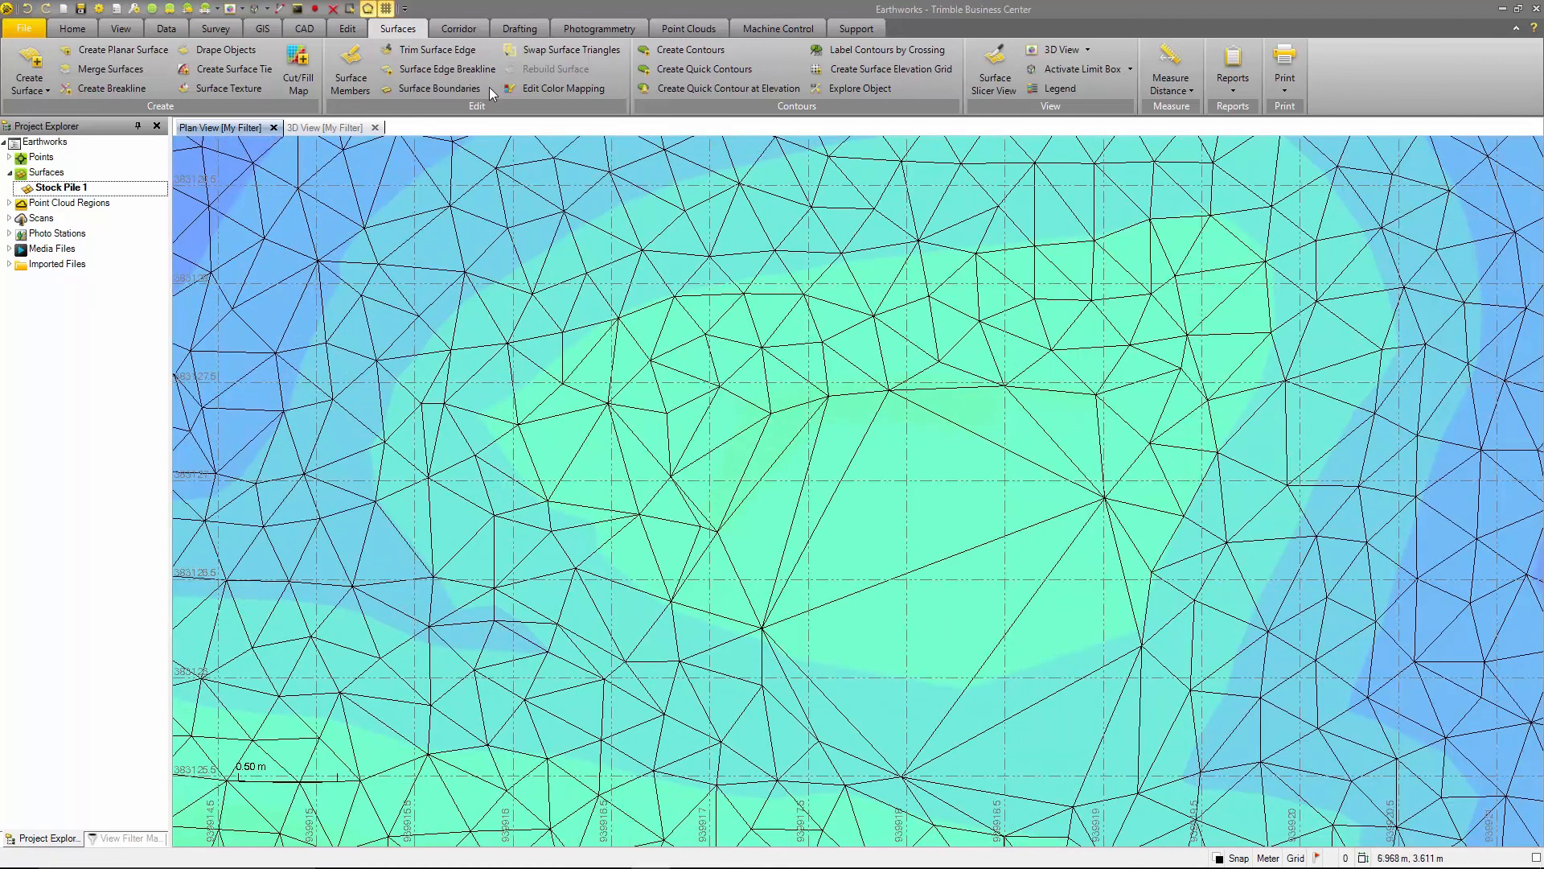
- Create a surface edge breakline named Stock Pile 1 Breakline around the perimeter of Stock Pile 1 on layer 0
{"action": "left_click", "coordinate": [450, 69]}
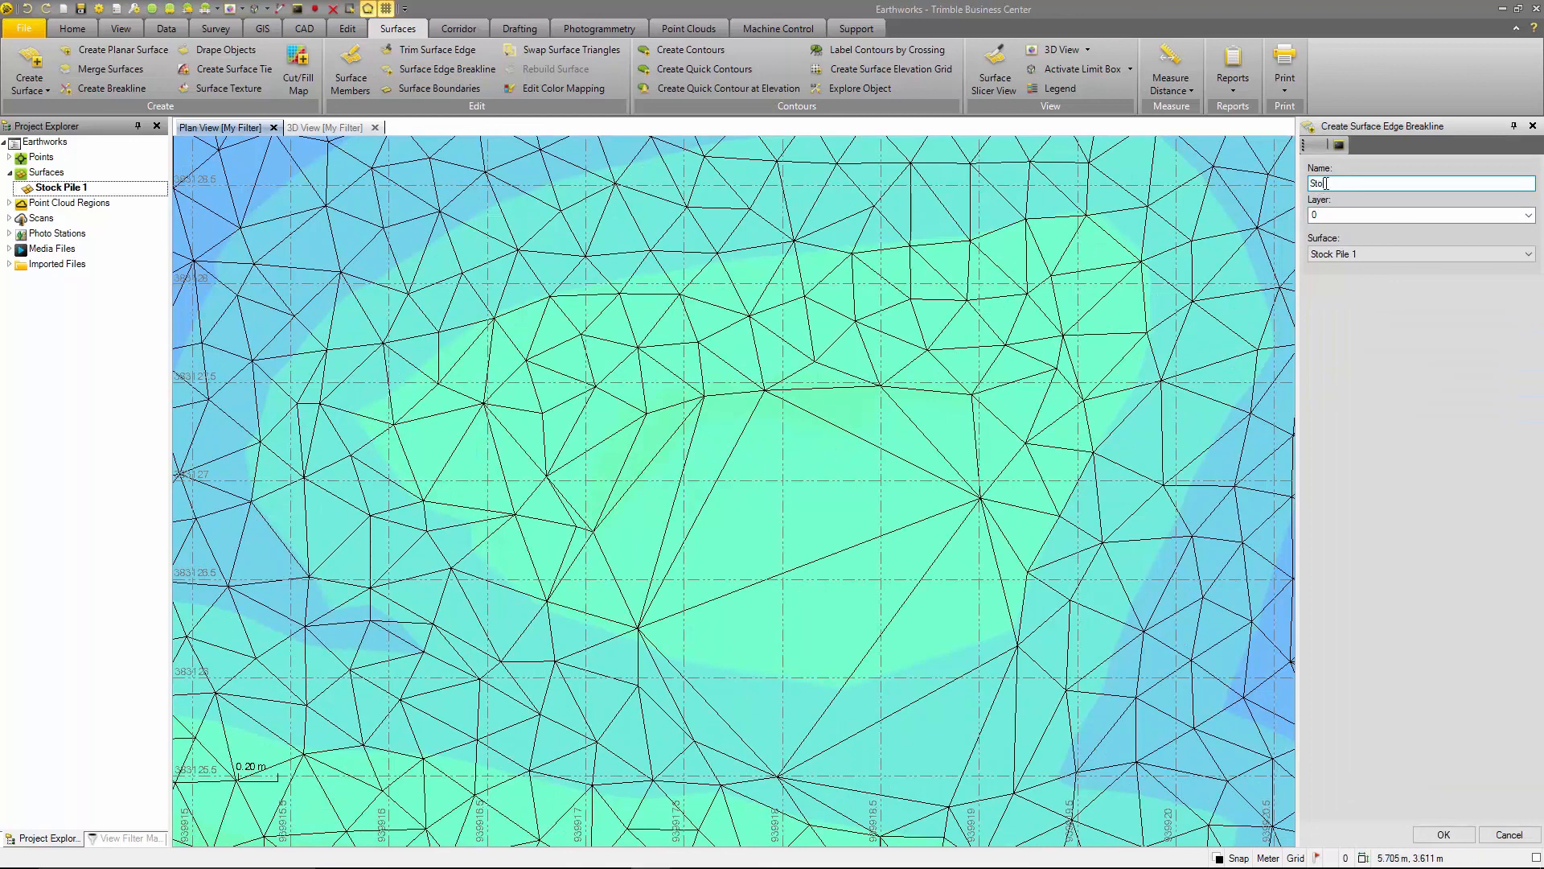
{"action": "type", "text": "eakline"}
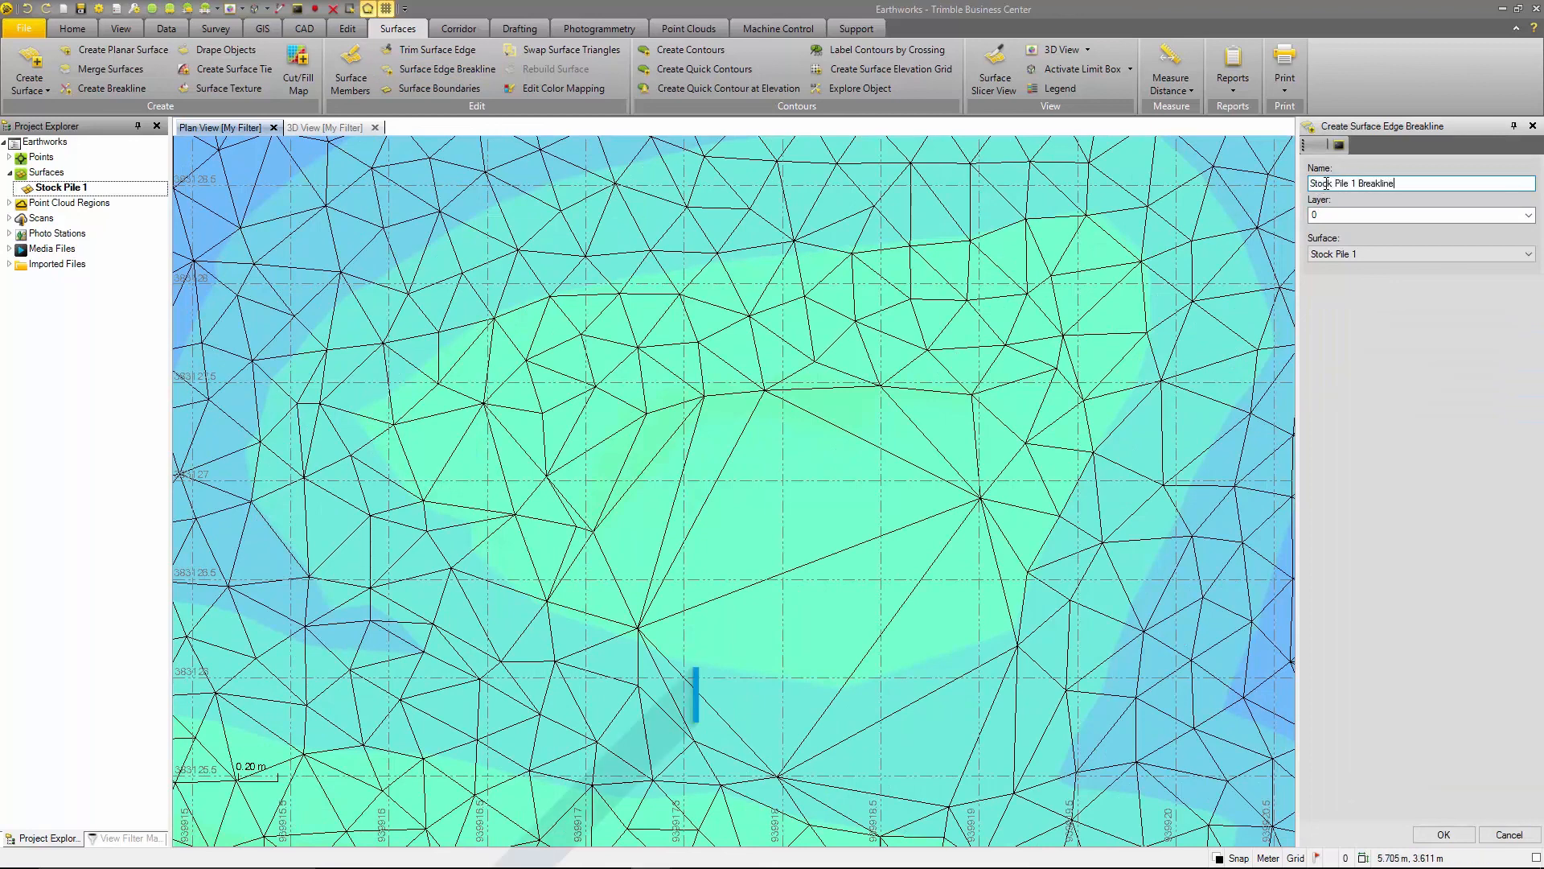
{"action": "scroll", "coordinate": [836, 402], "scroll_direction": "down", "scroll_amount": 8}
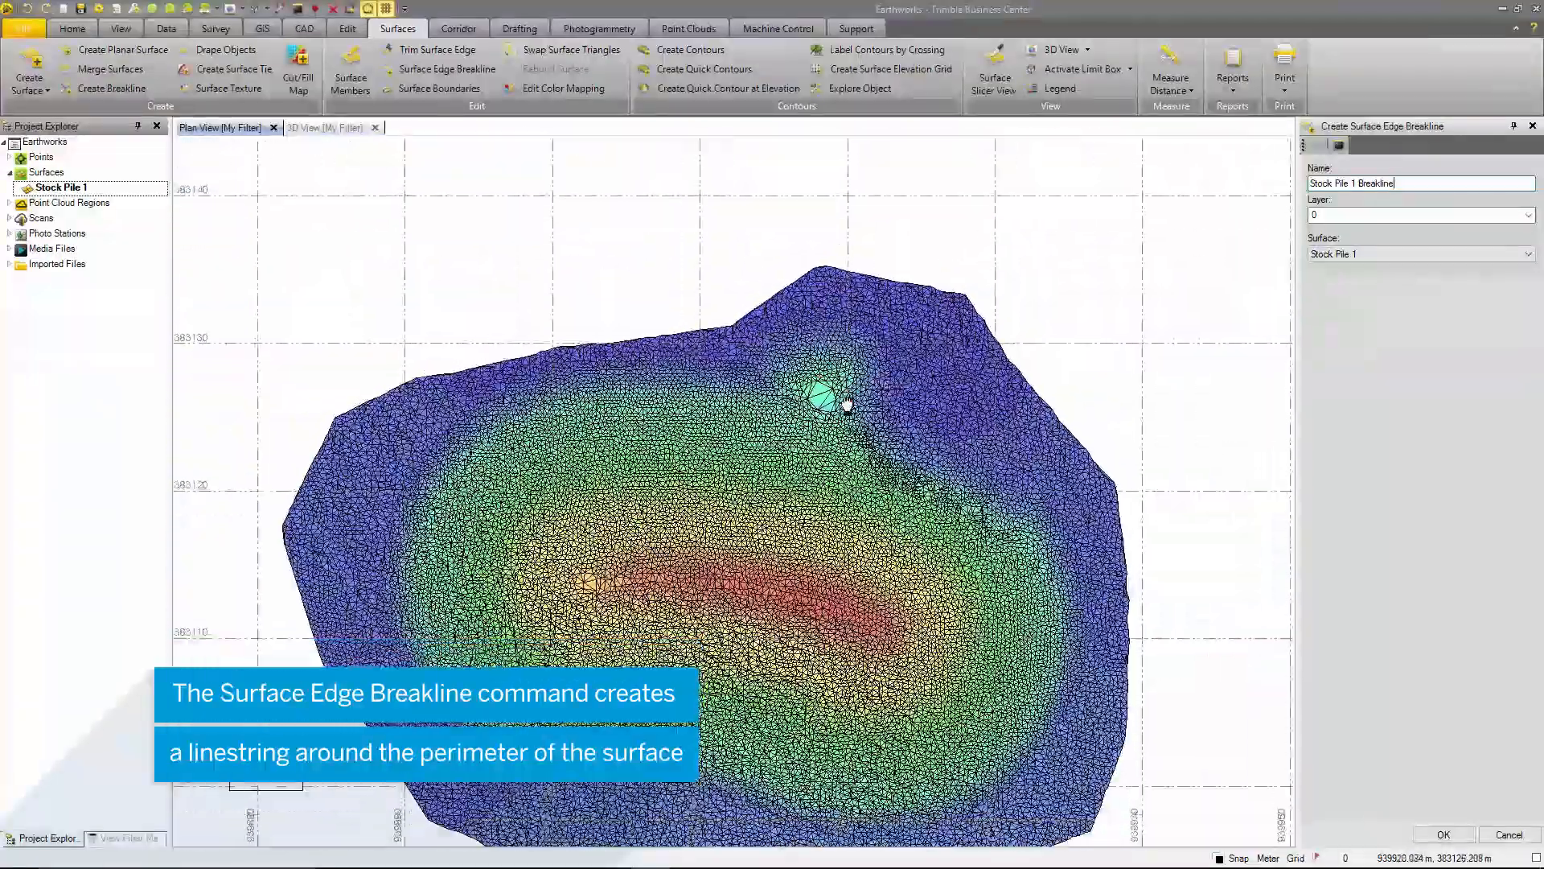
{"action": "middle_click_drag", "start_coordinate": [847, 402], "coordinate": [849, 310]}
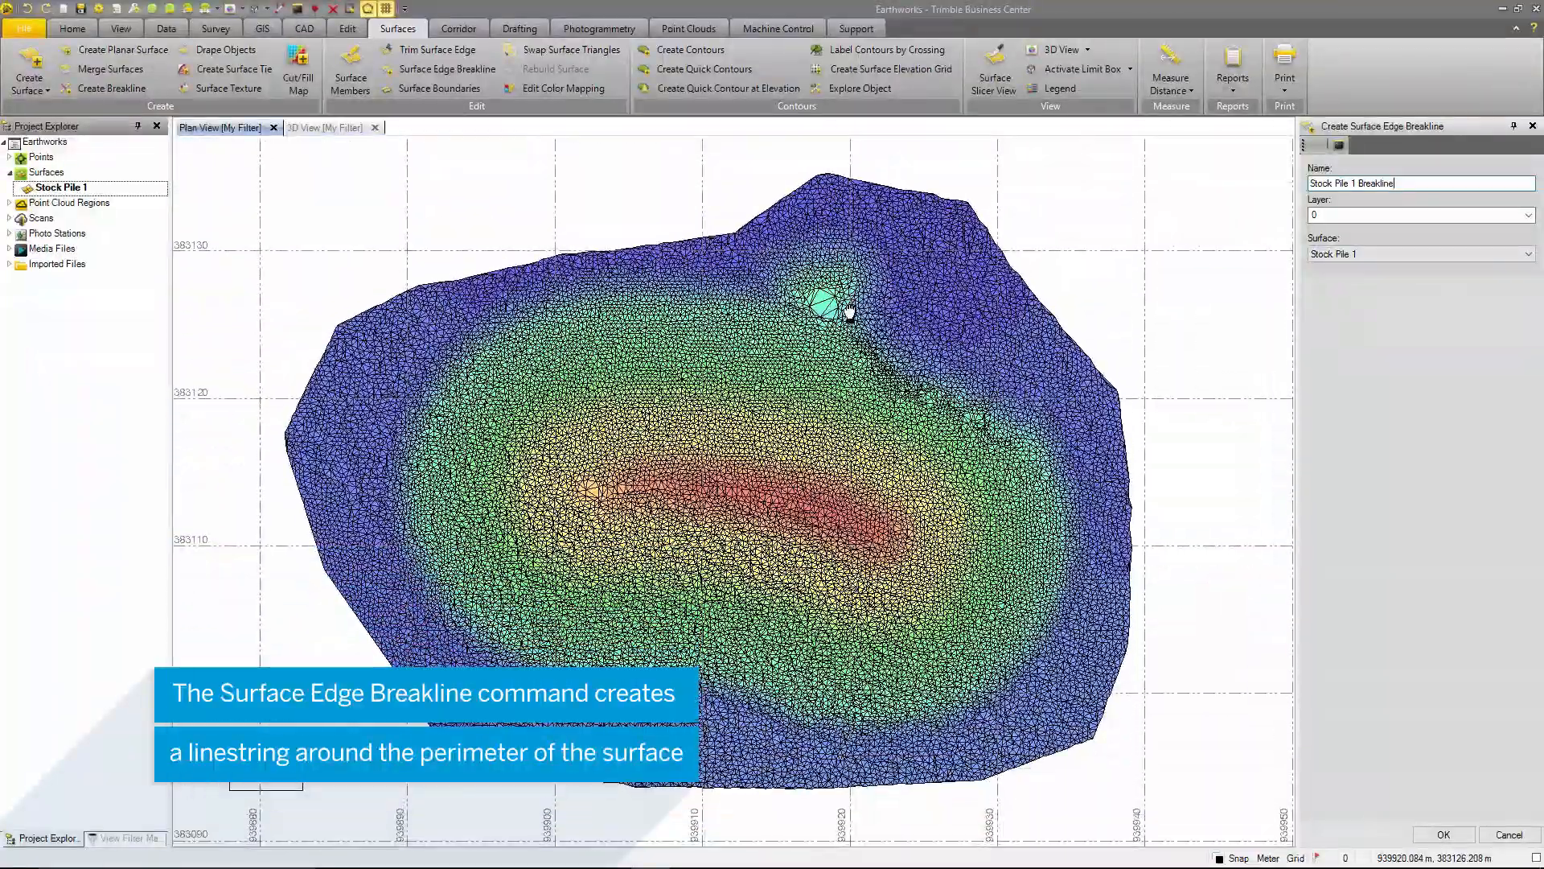
{"action": "left_click", "coordinate": [1436, 835]}
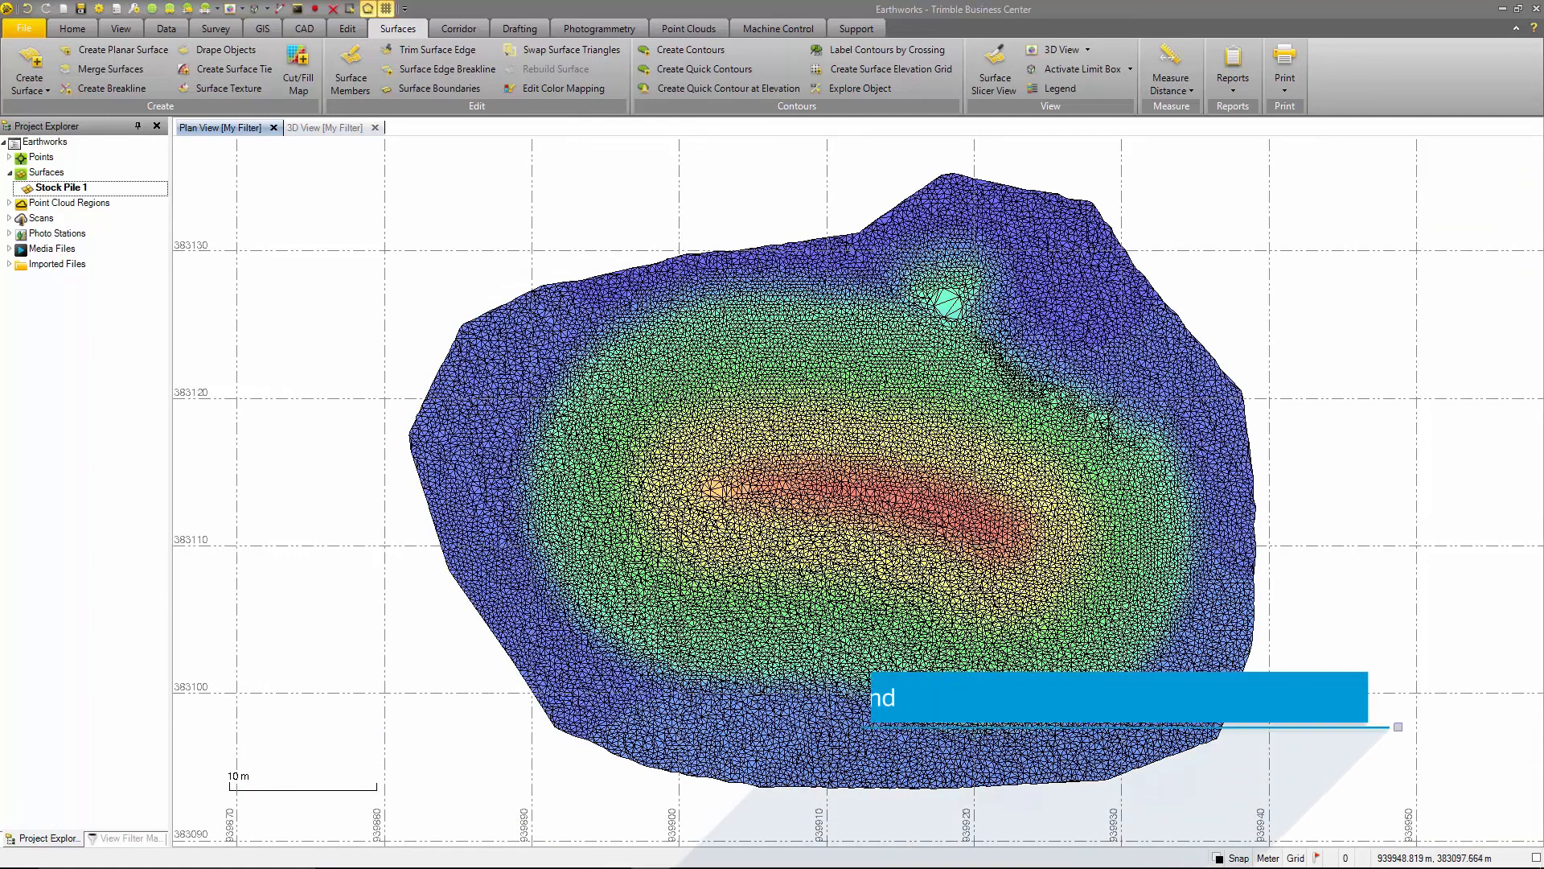
- Select the Stock Pile 1 Breakline on the surface's eastern edge and review its properties
{"action": "left_click", "coordinate": [1251, 456]}
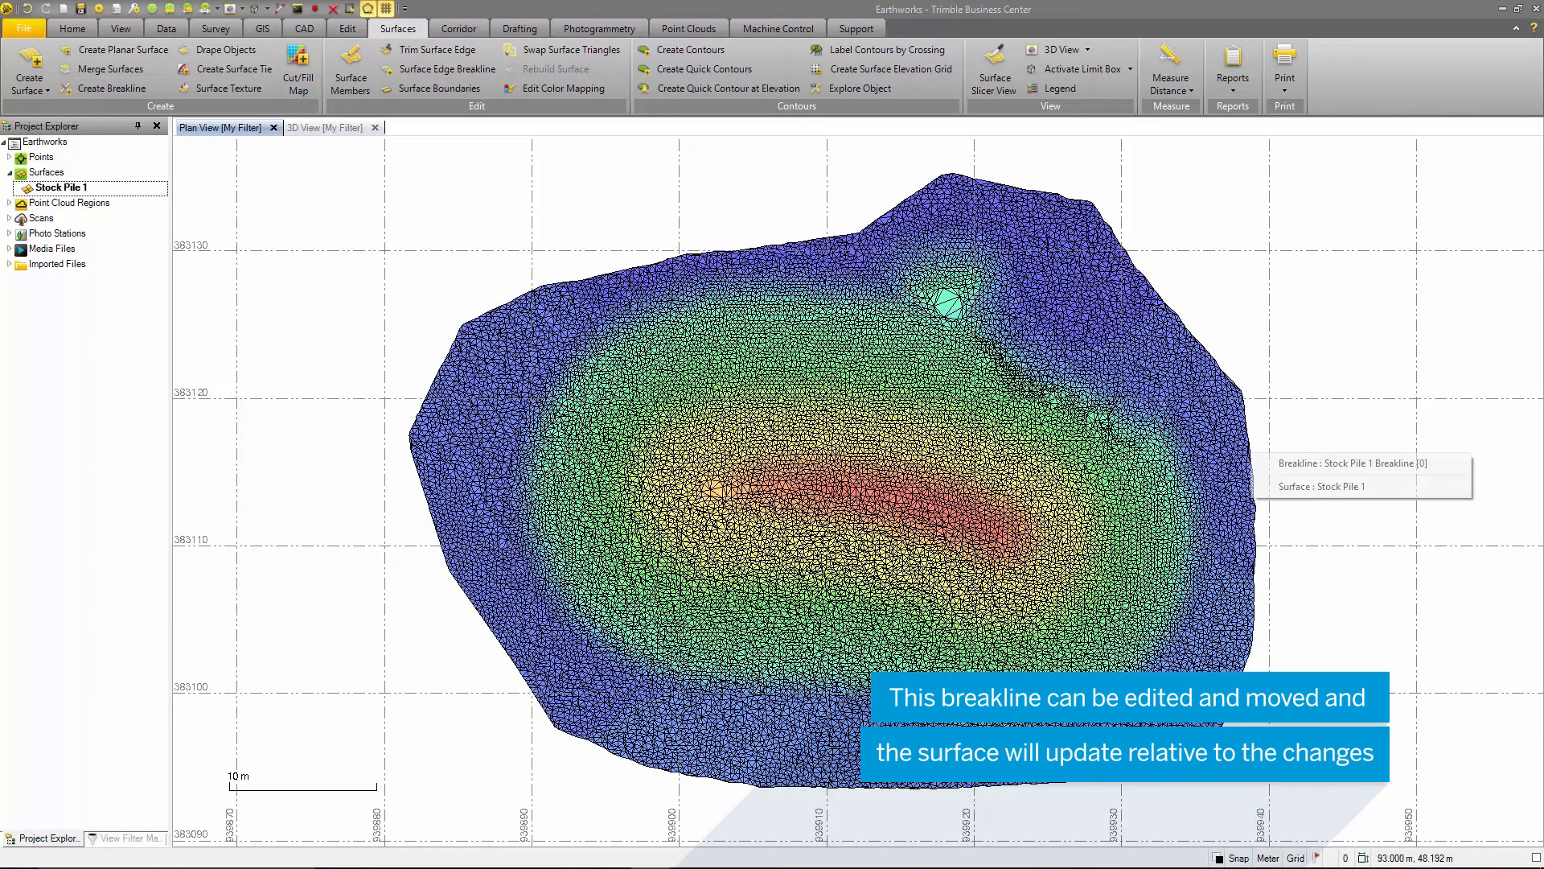
{"action": "left_click", "coordinate": [1332, 466]}
{"action": "right_click", "coordinate": [1254, 456]}
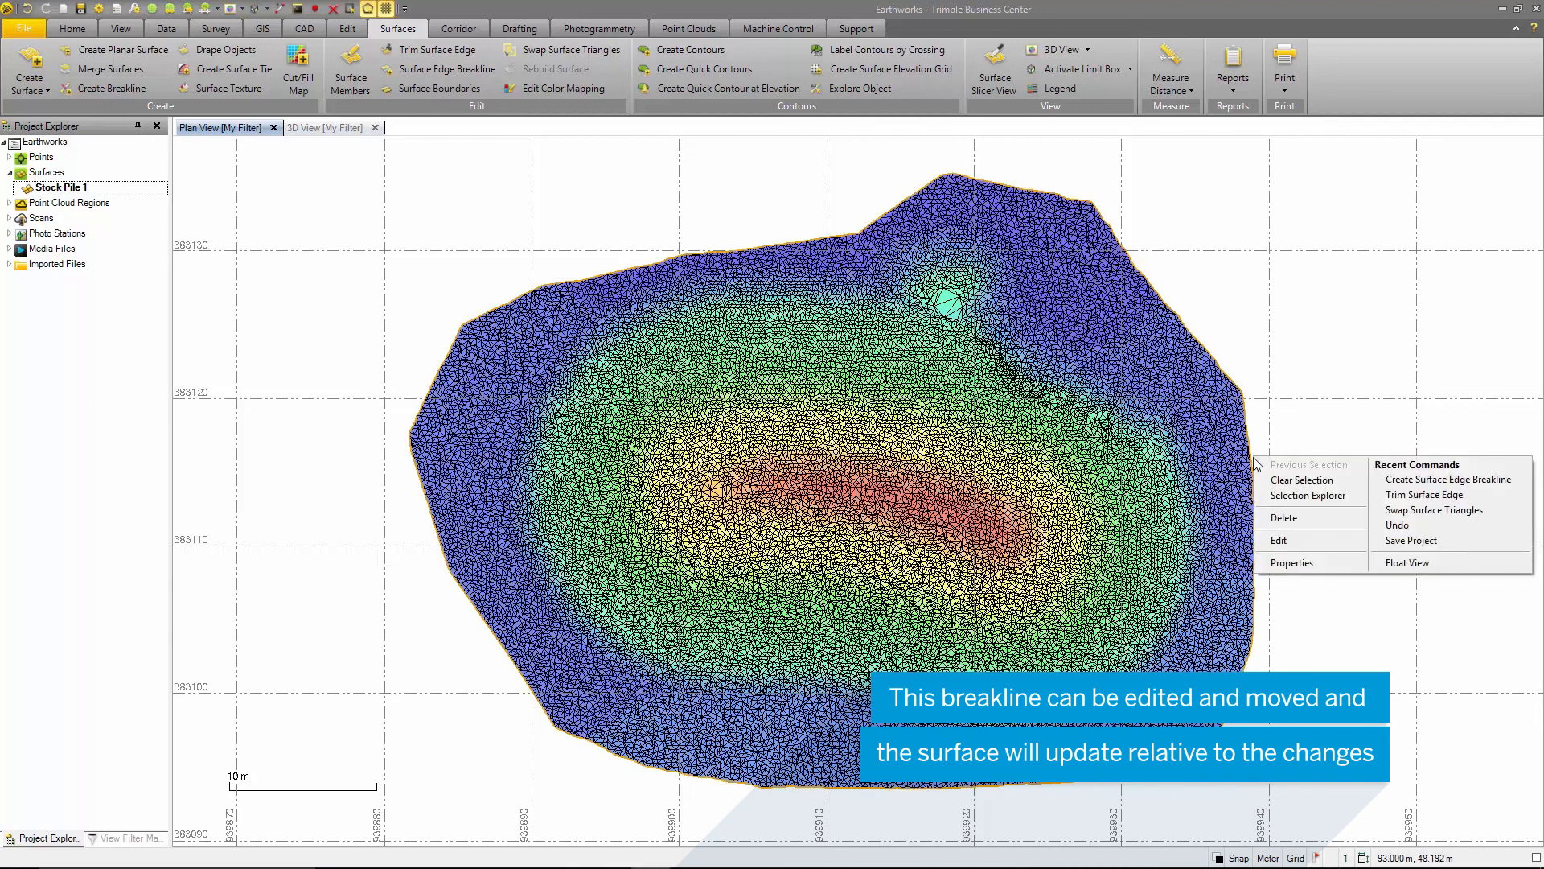
{"action": "left_click", "coordinate": [1289, 563]}
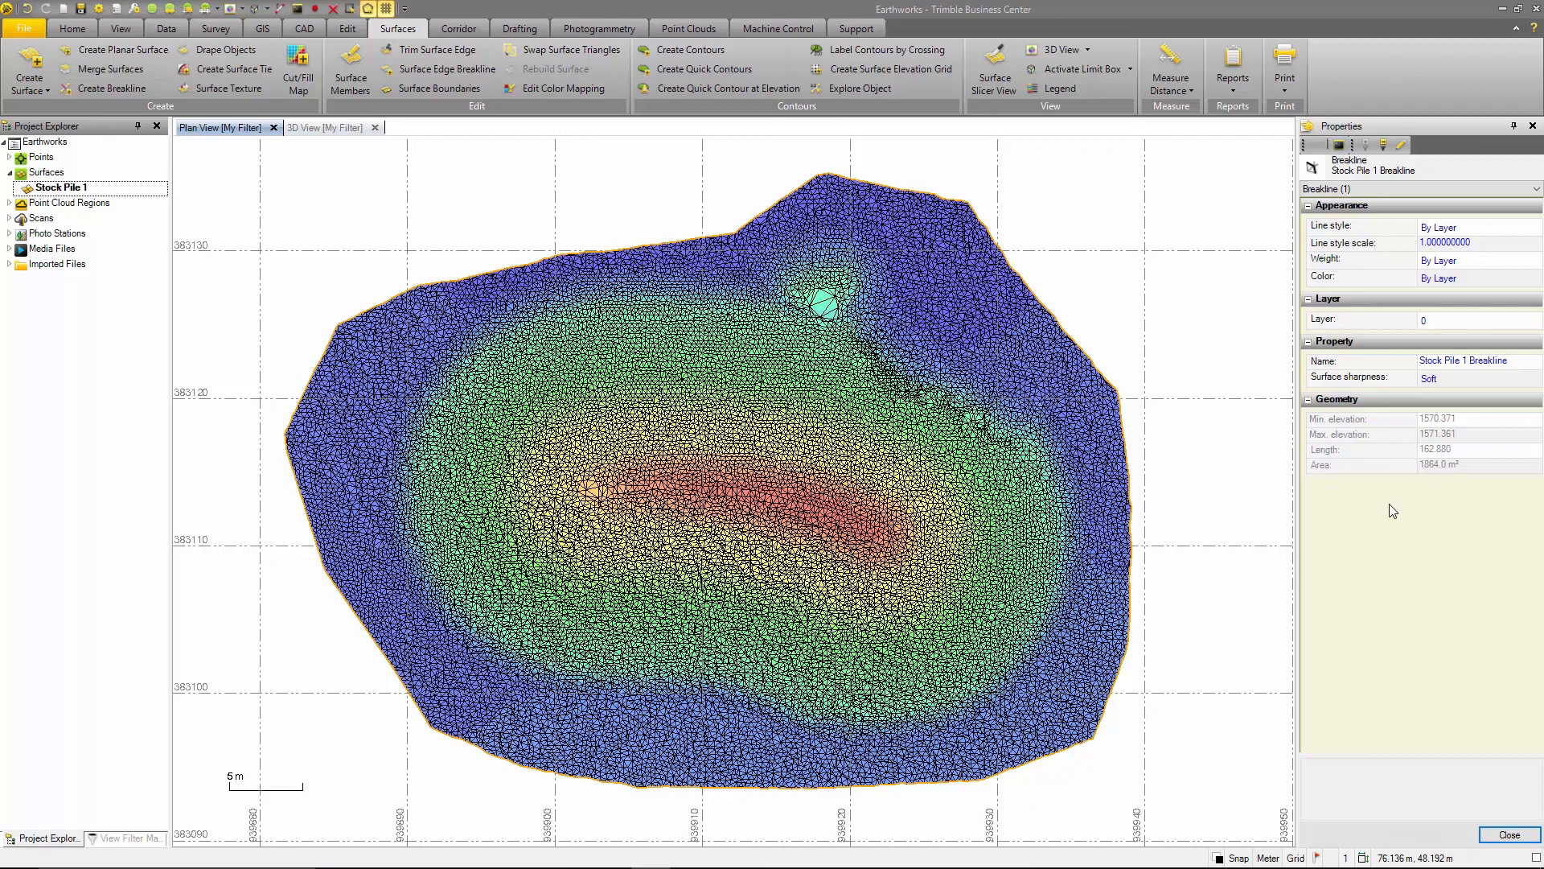
- Try moving the vertex at 939939.310, 383112.229 on the breakline's eastern side outward with the linestring editor, and close the editor
{"action": "right_click", "coordinate": [1129, 461]}
{"action": "left_click", "coordinate": [1161, 539]}
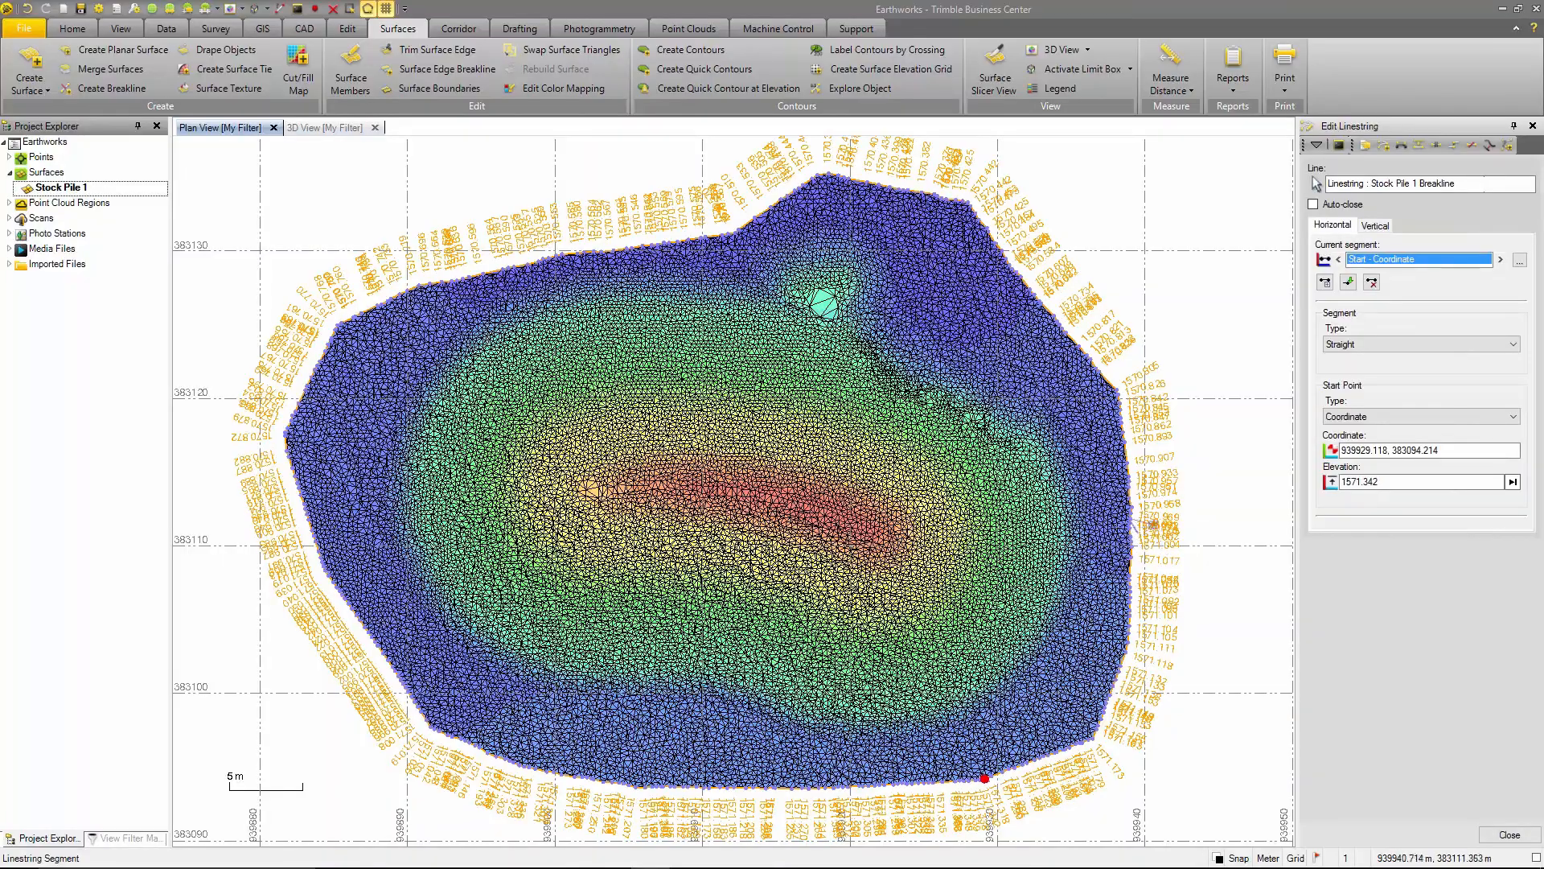
{"action": "scroll", "coordinate": [1162, 544], "scroll_direction": "up", "scroll_amount": 6}
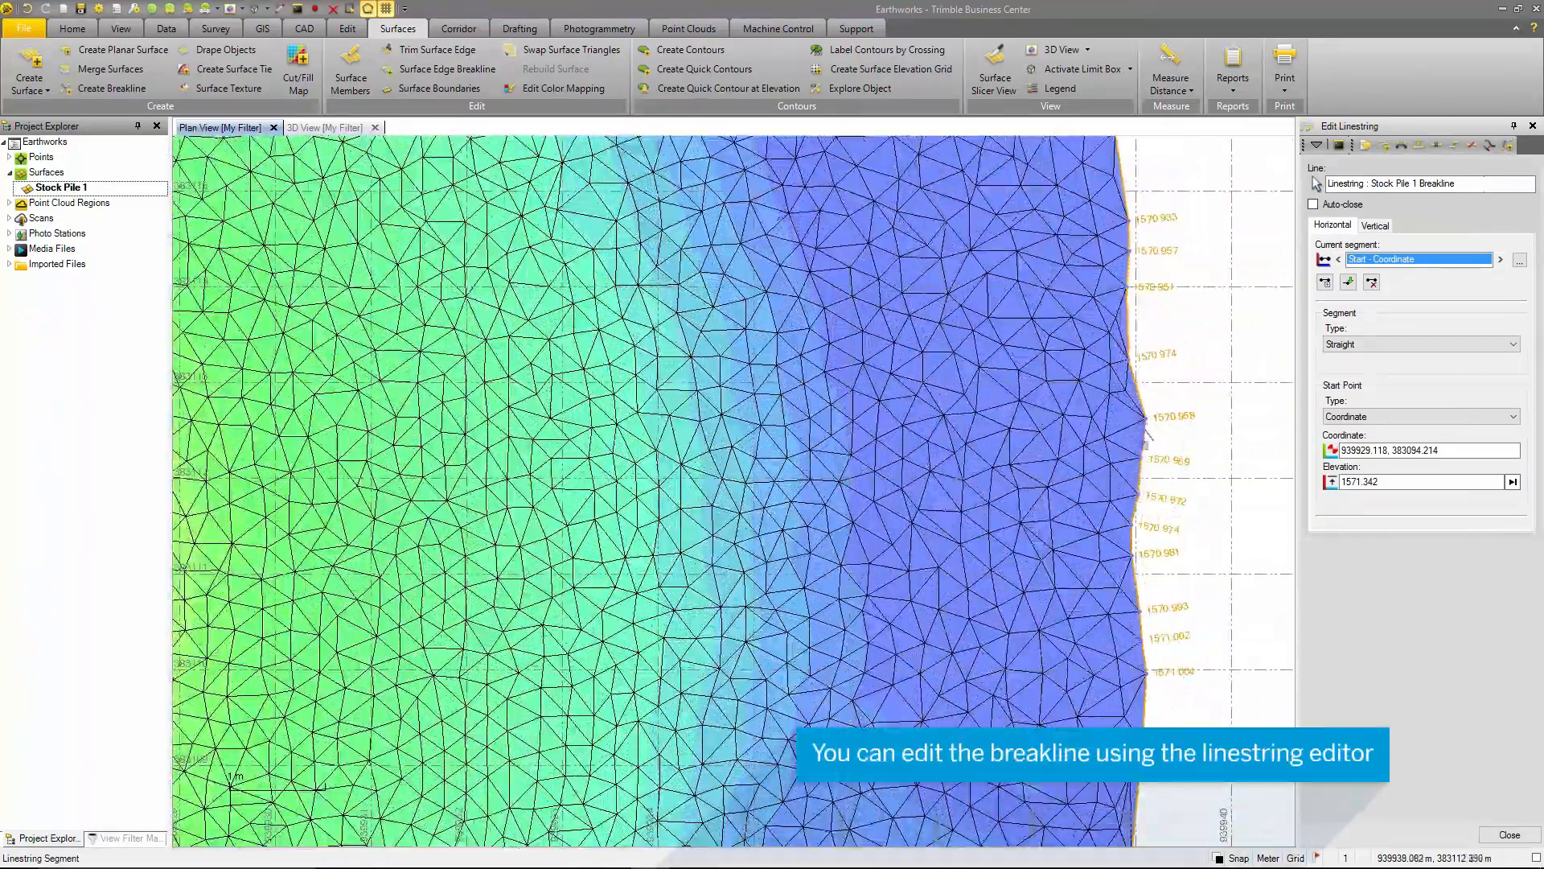
{"action": "left_click", "coordinate": [1142, 459]}
{"action": "key", "text": "Tab"}
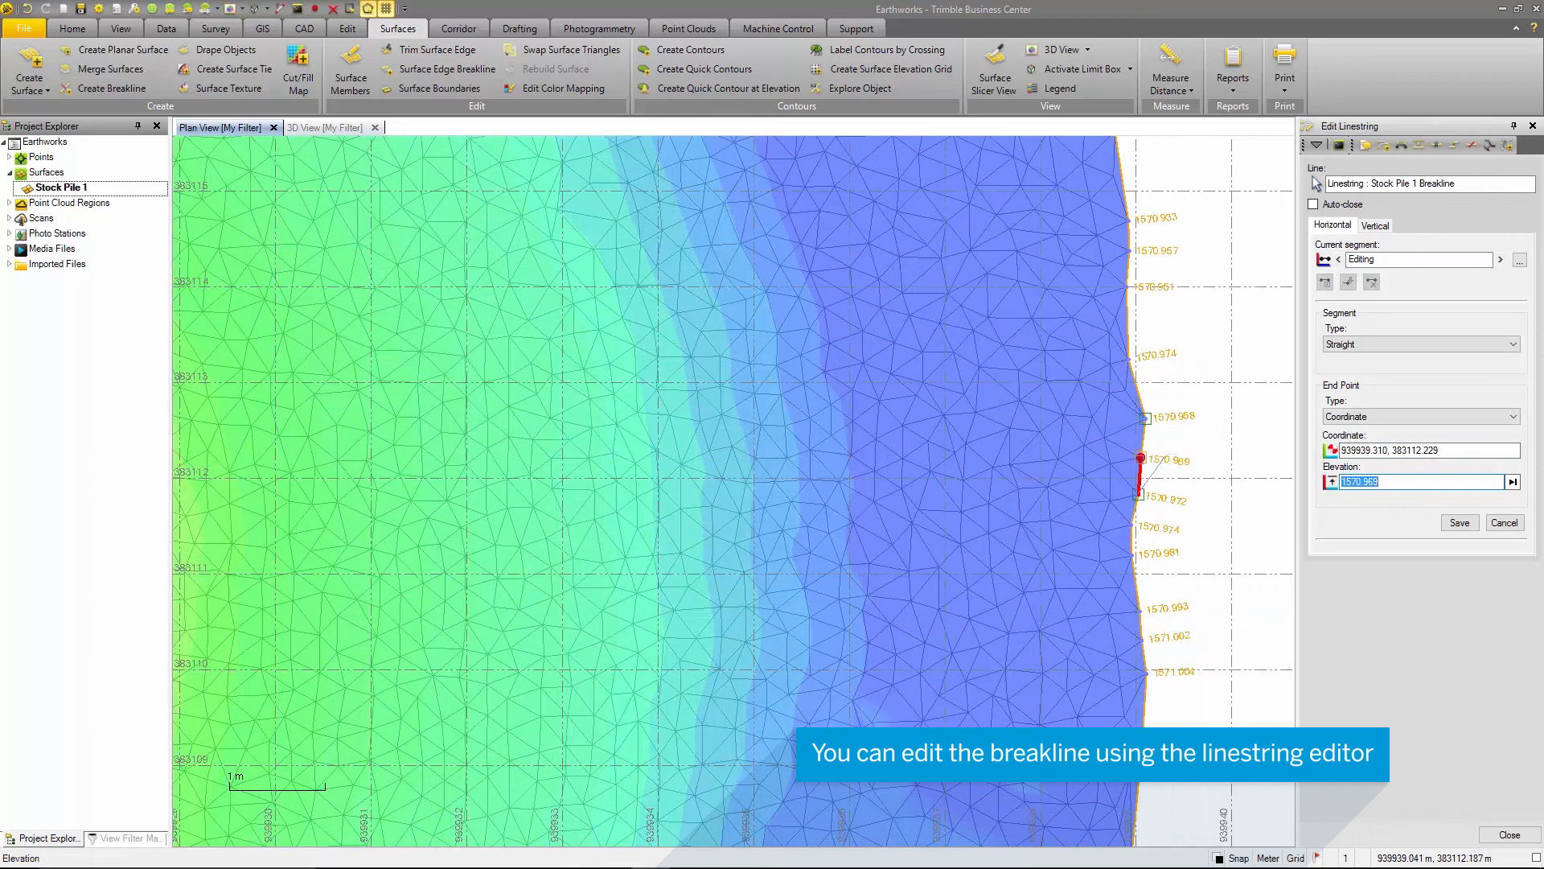
{"action": "left_click_drag", "start_coordinate": [1140, 458], "coordinate": [1166, 456]}
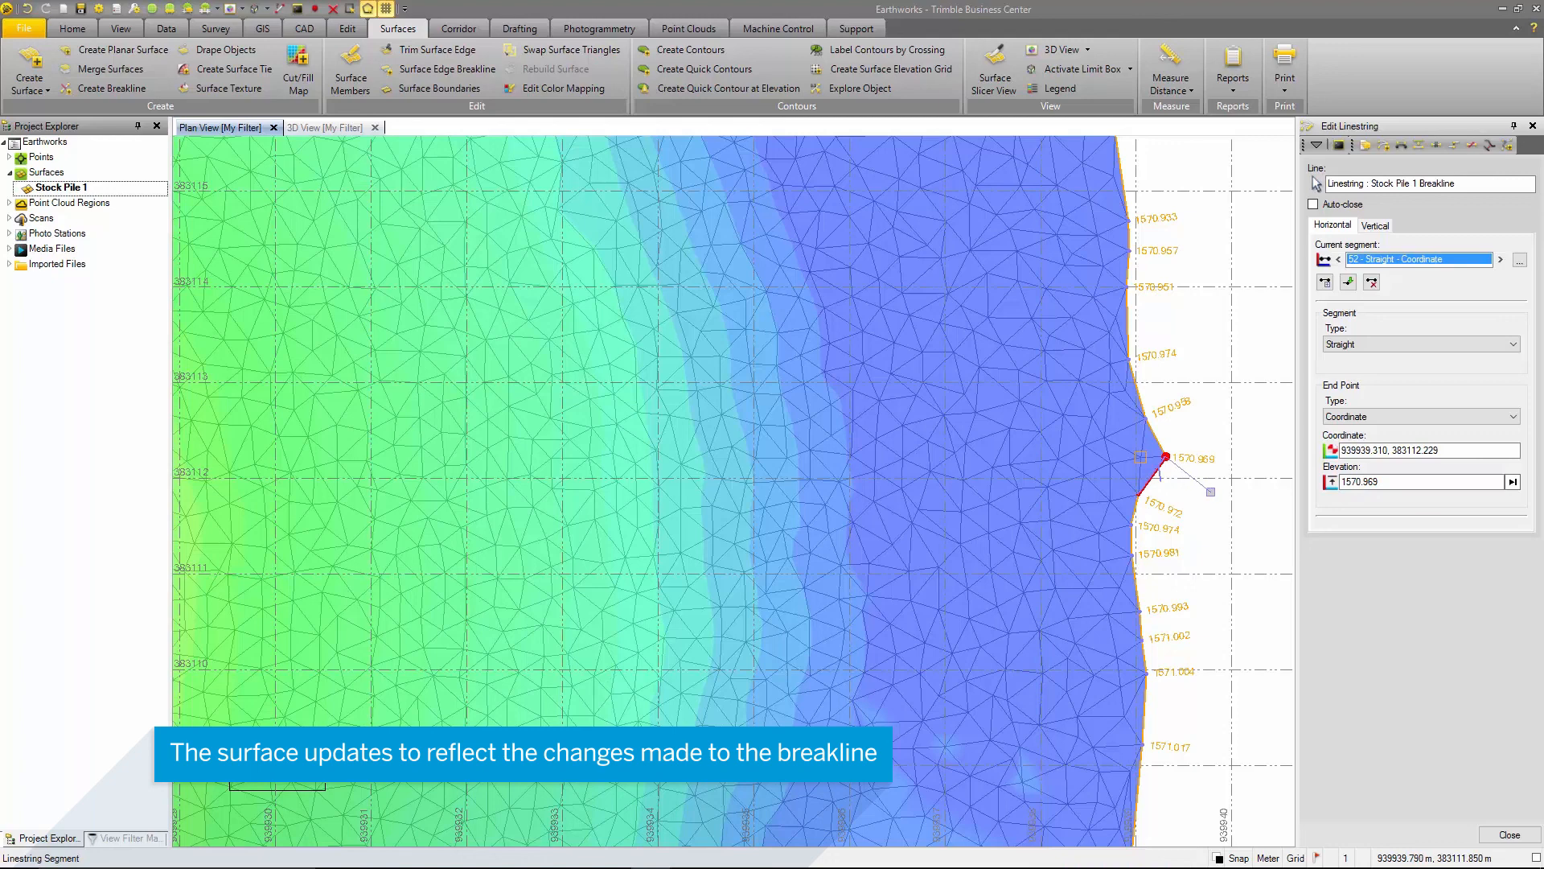
{"action": "left_click", "coordinate": [1502, 833]}
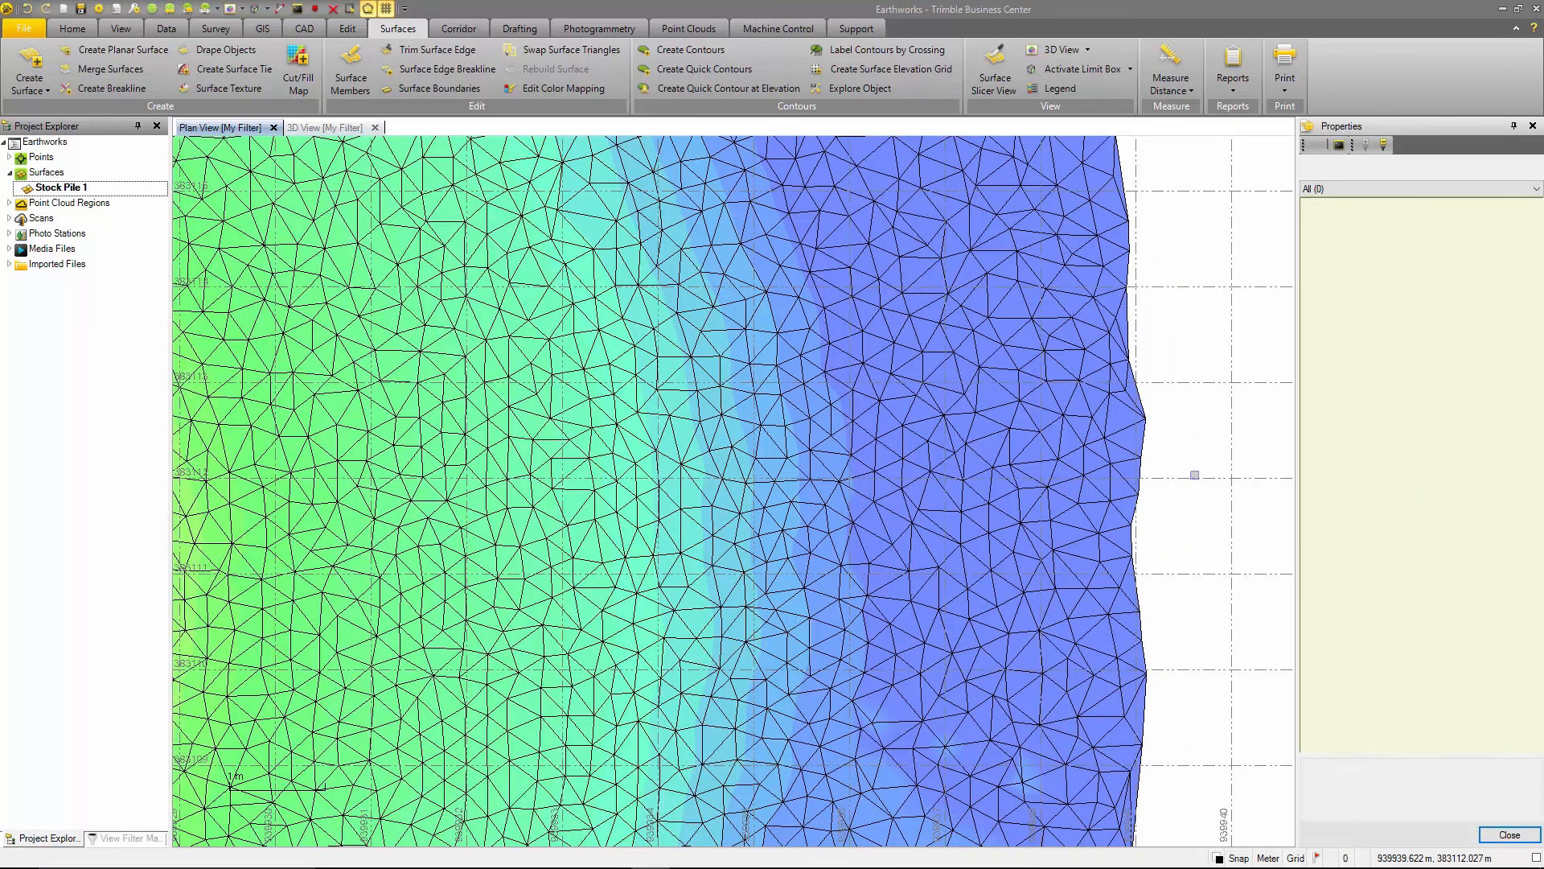
- Open the surface boundaries command for Stock Pile 1, and start a linestring named Boundary on layer 0 with Auto-close enabled
{"action": "scroll", "coordinate": [1194, 475], "scroll_direction": "down", "scroll_amount": 8}
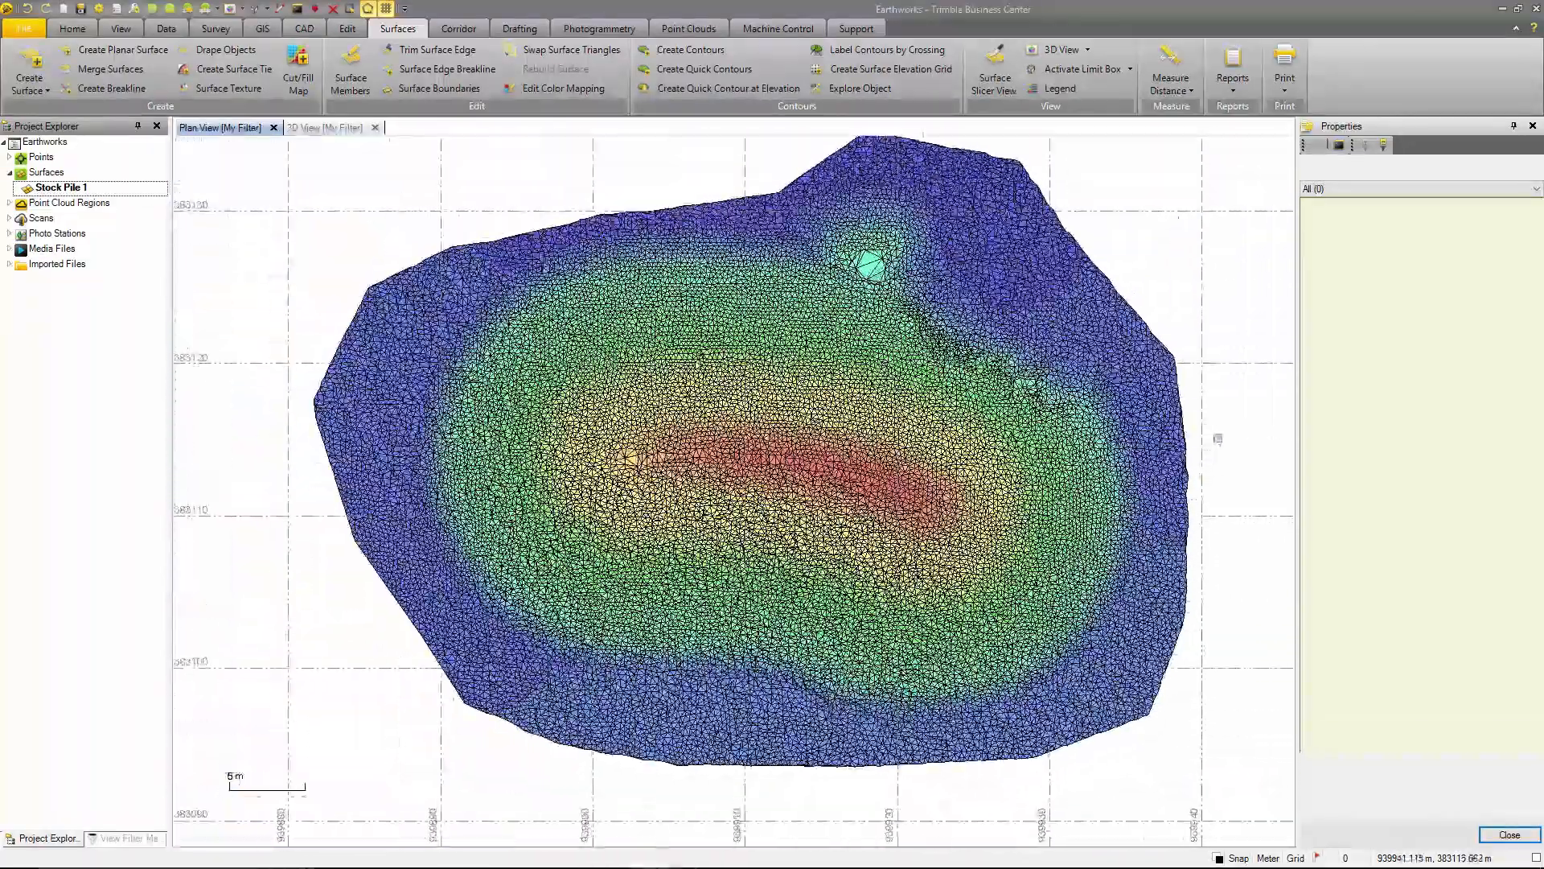
{"action": "middle_click_drag", "start_coordinate": [1218, 438], "coordinate": [1218, 454]}
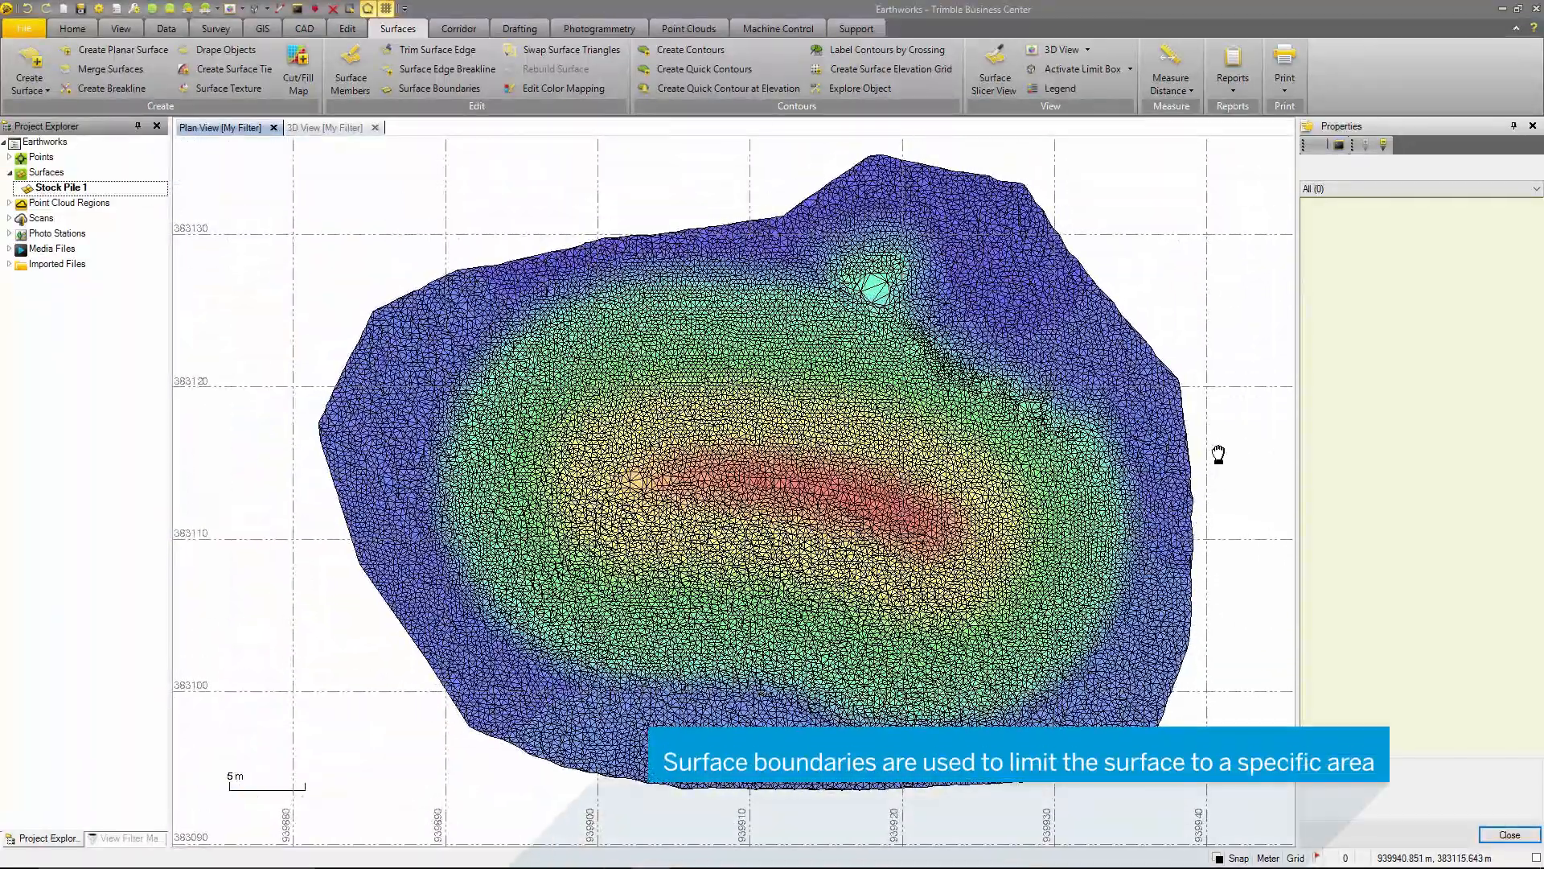
{"action": "left_click", "coordinate": [436, 89]}
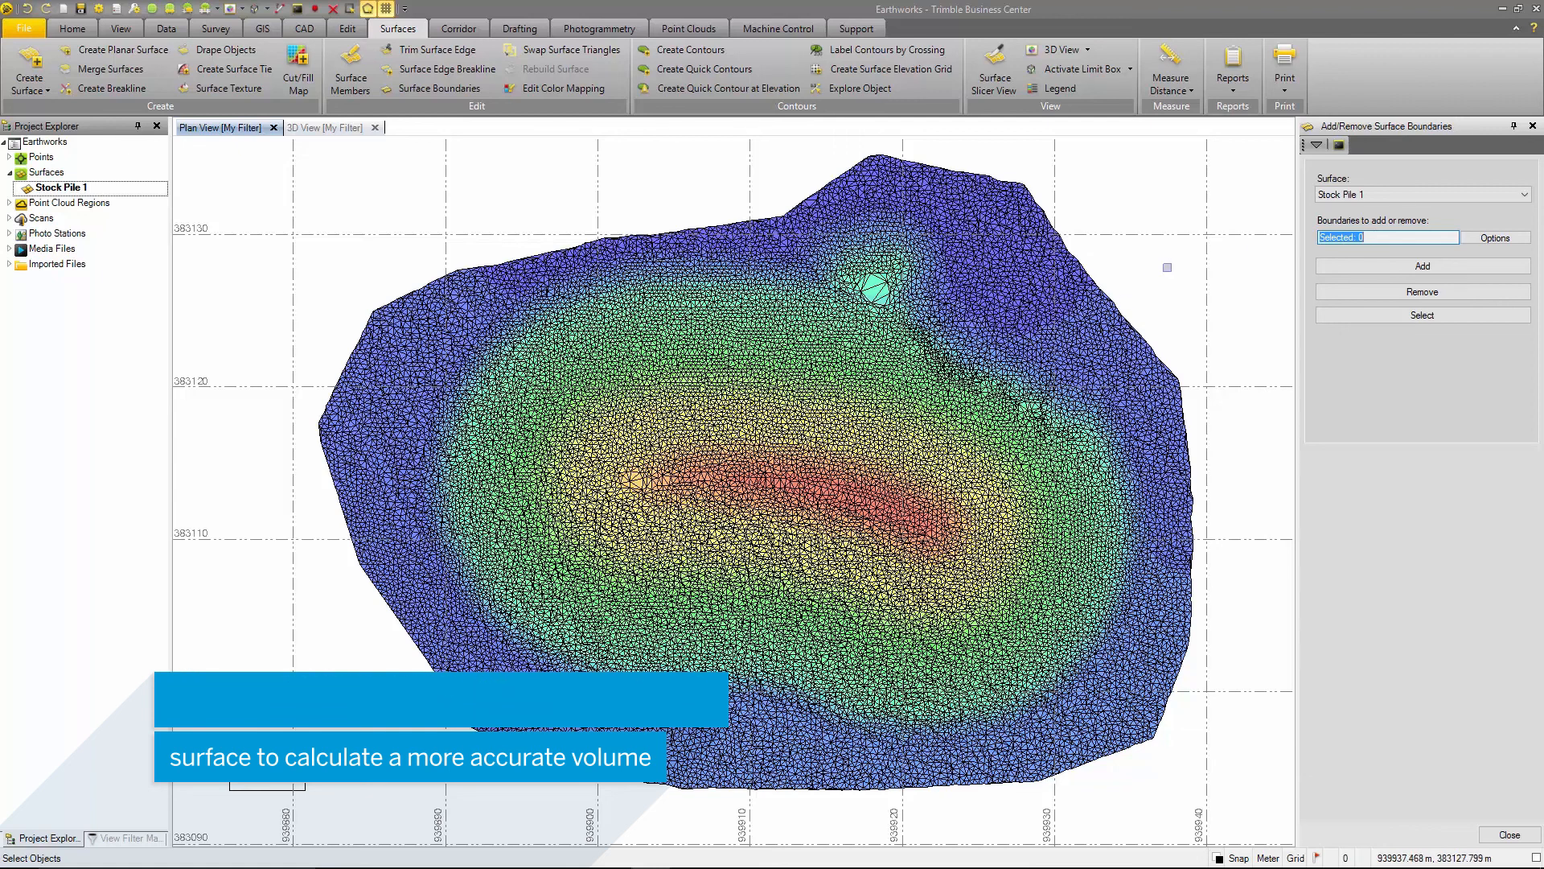
{"action": "left_click", "coordinate": [308, 32]}
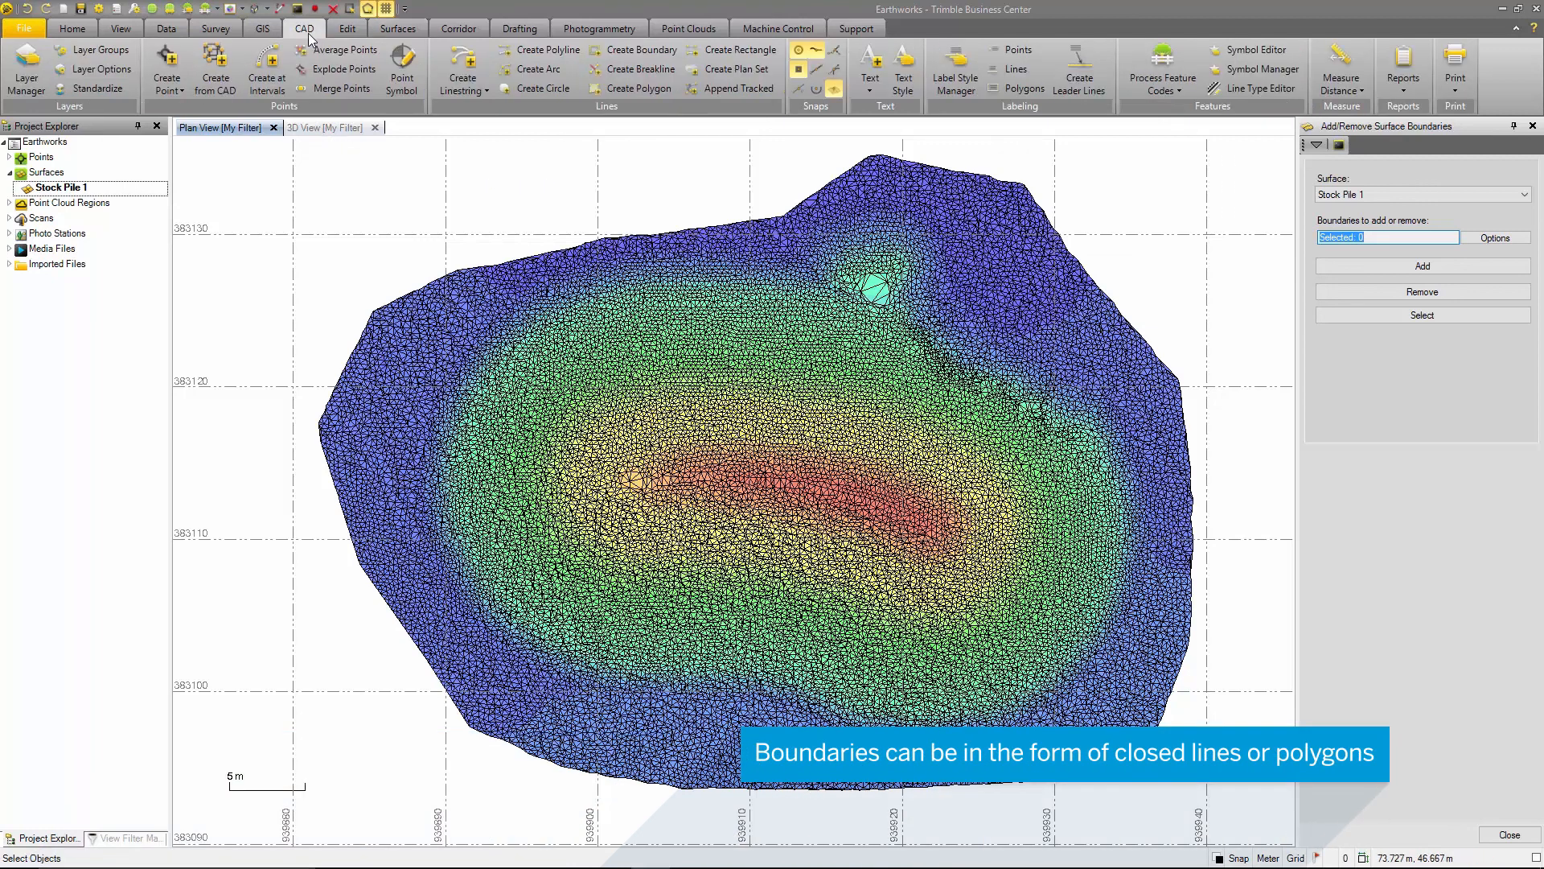
{"action": "left_click", "coordinate": [468, 77]}
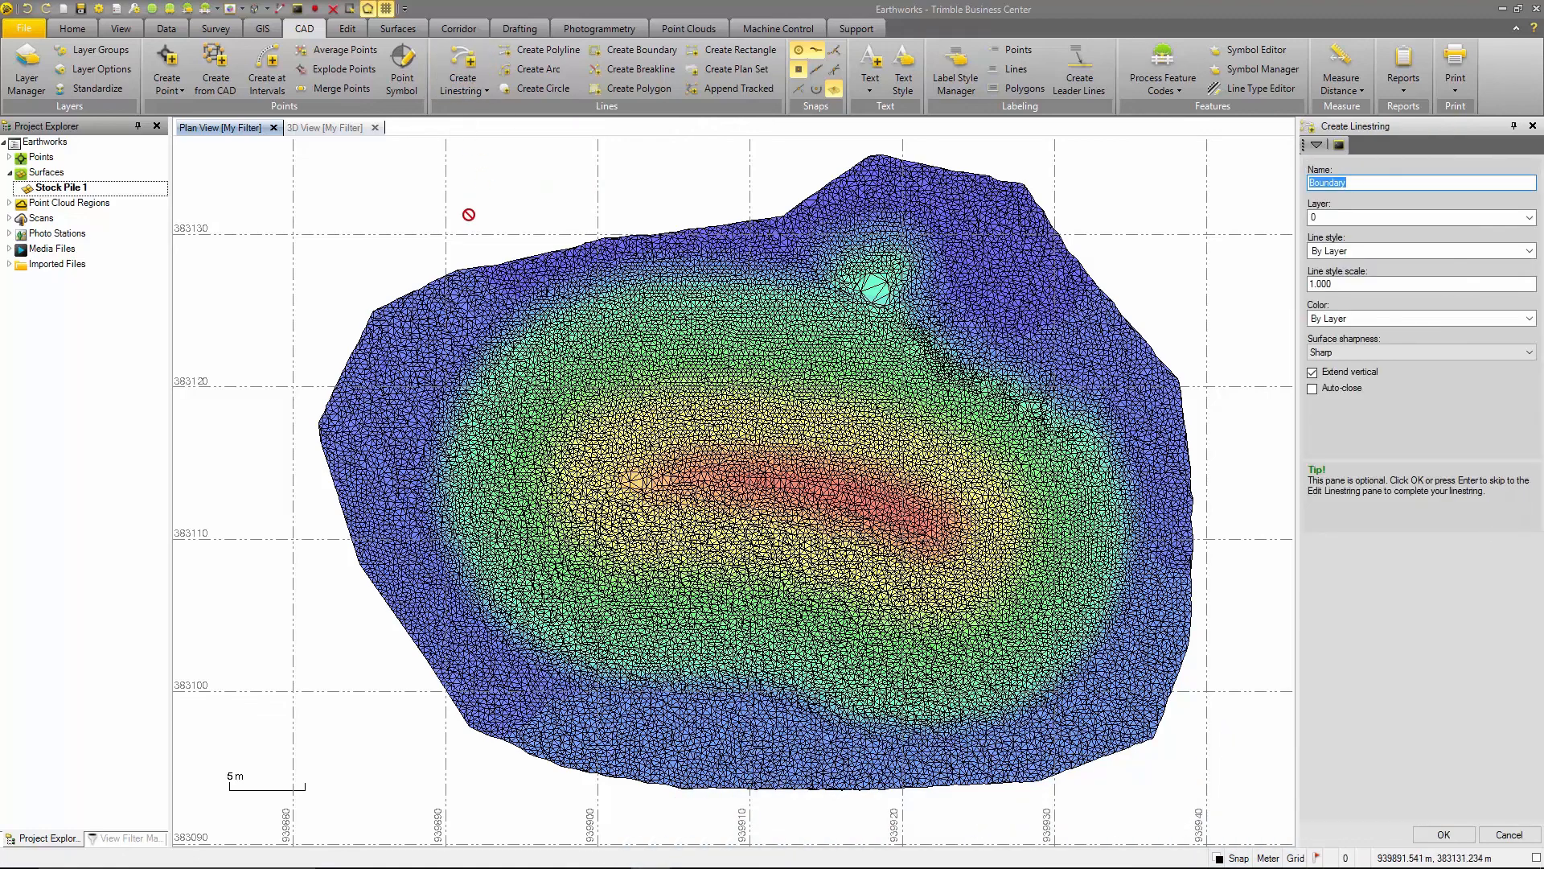
{"action": "left_click", "coordinate": [1370, 184]}
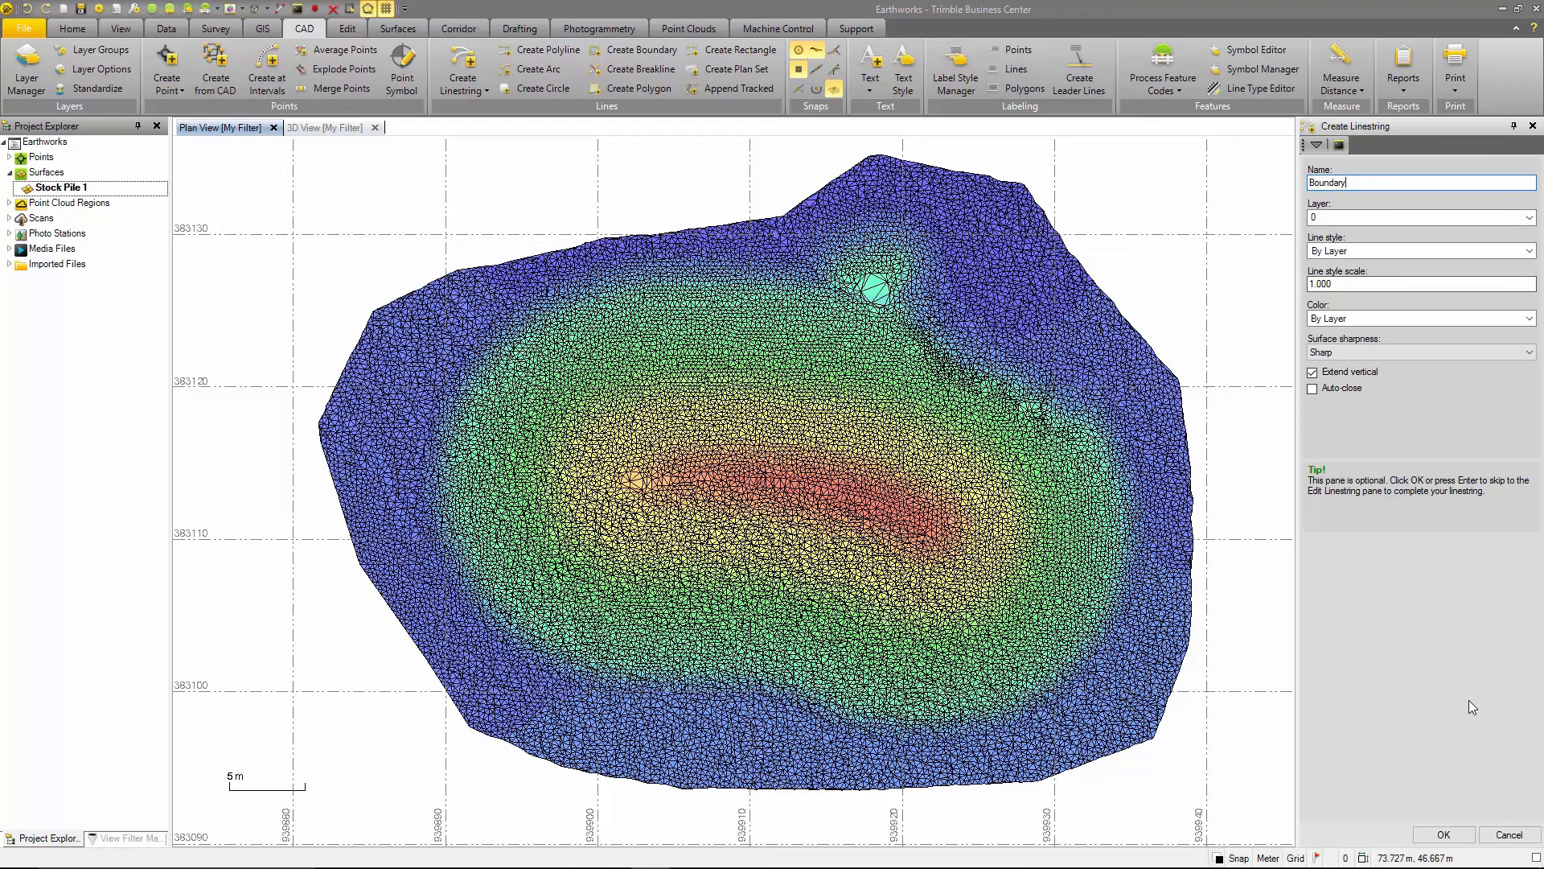
{"action": "left_click", "coordinate": [1313, 389]}
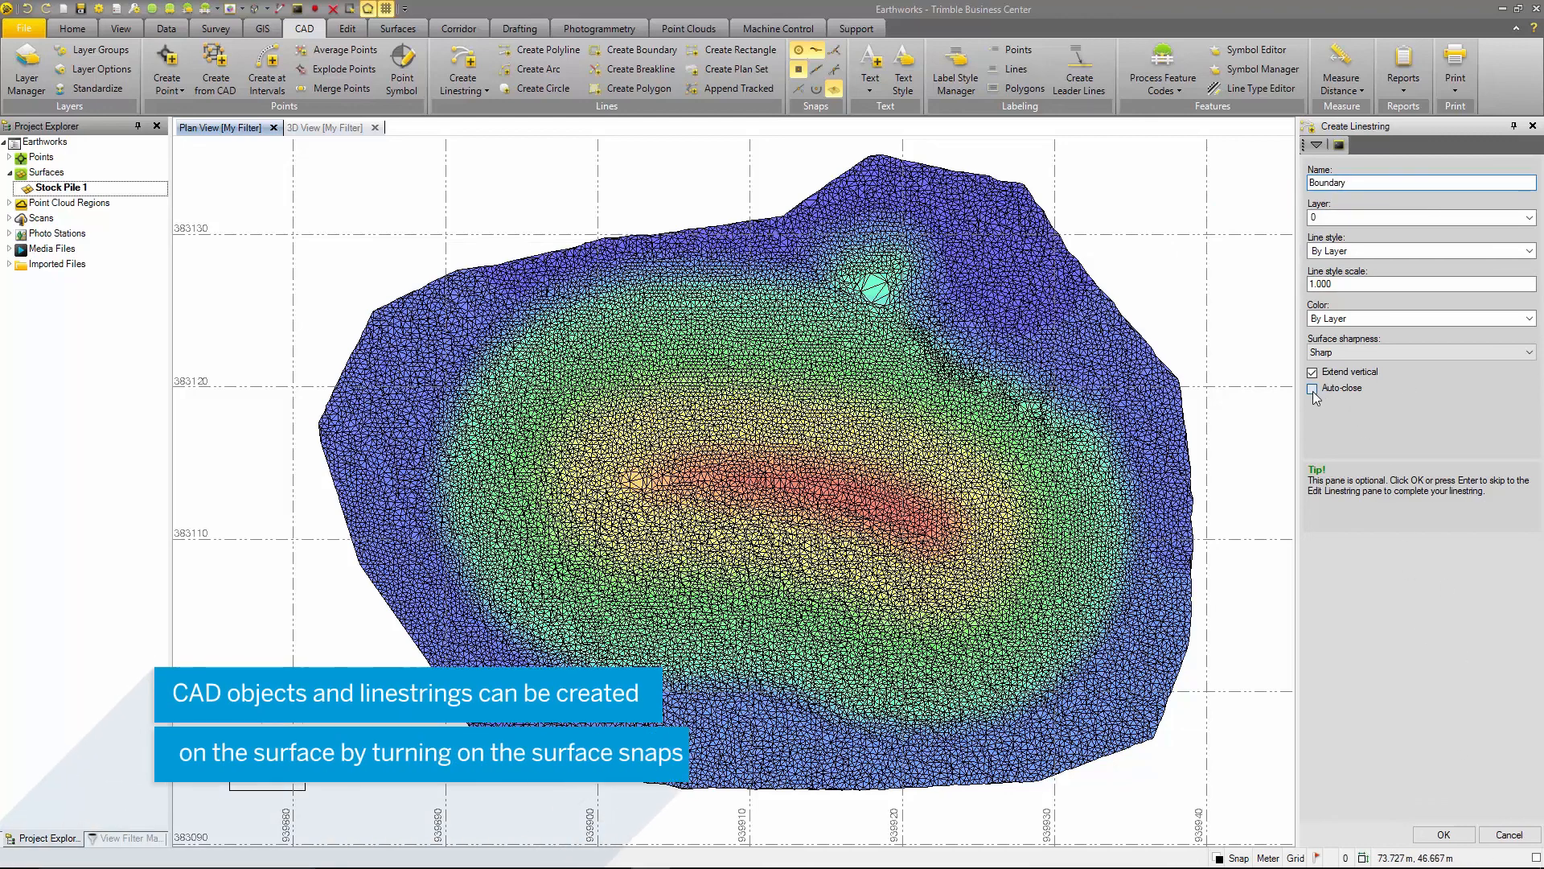
{"action": "left_click", "coordinate": [1444, 835]}
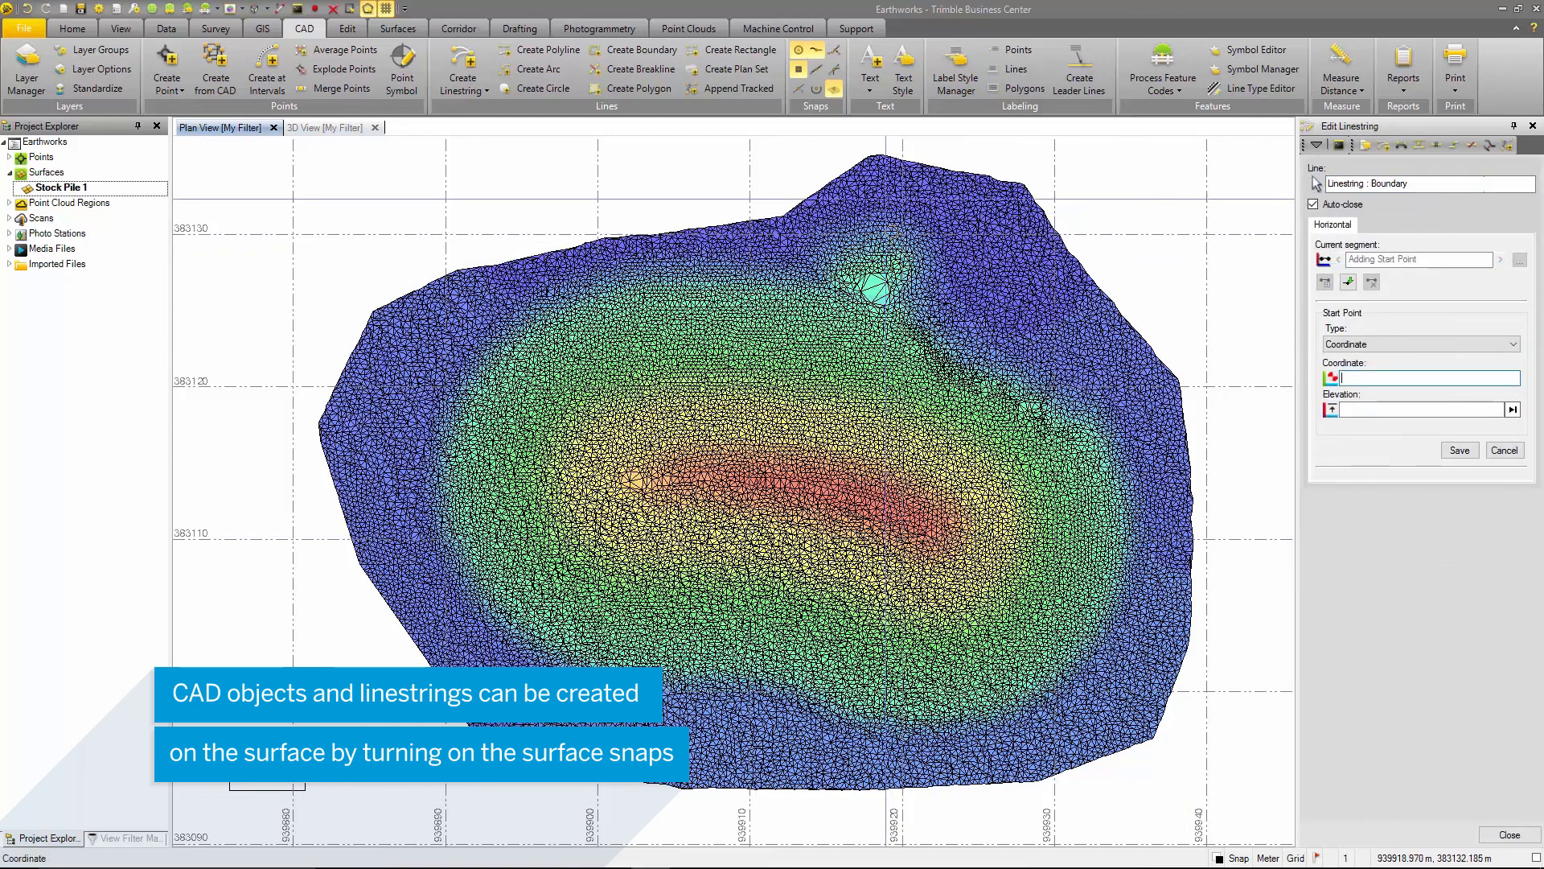
- Draw the Boundary linestring with straight segments clockwise just inside the stockpile surface's edge, starting at the northern tip, and close the linestring editor
{"action": "left_click", "coordinate": [887, 160]}
{"action": "left_click", "coordinate": [1113, 347]}
{"action": "left_click", "coordinate": [1155, 419]}
{"action": "left_click", "coordinate": [1182, 481]}
{"action": "left_click", "coordinate": [1182, 568]}
{"action": "left_click", "coordinate": [1148, 666]}
{"action": "left_click", "coordinate": [1092, 716]}
{"action": "left_click", "coordinate": [921, 760]}
{"action": "left_click", "coordinate": [739, 760]}
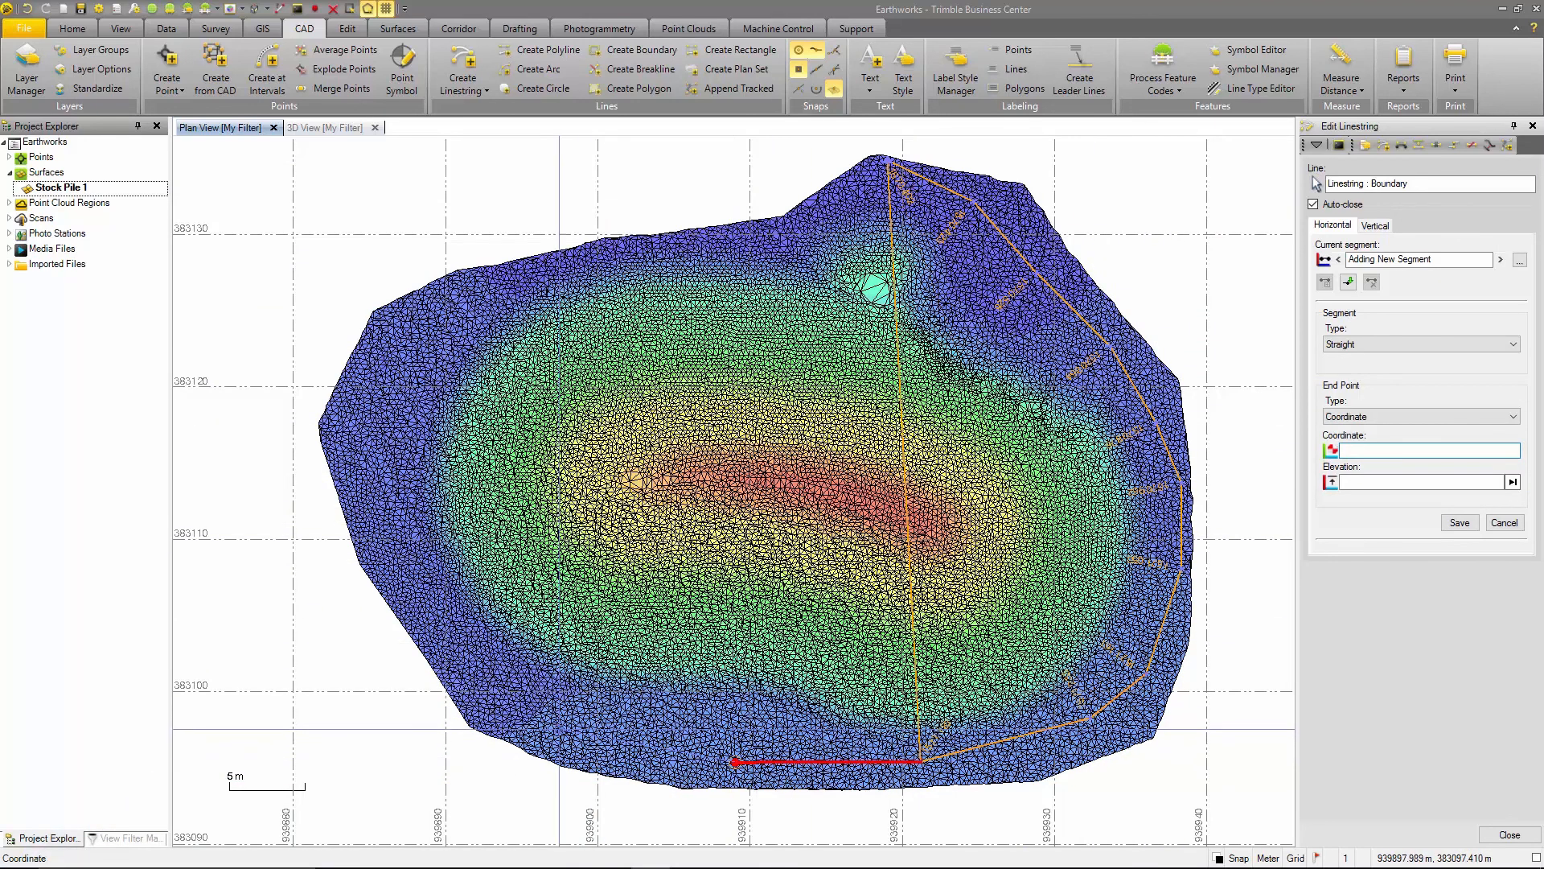
{"action": "left_click", "coordinate": [538, 728]}
{"action": "left_click", "coordinate": [465, 688]}
{"action": "left_click", "coordinate": [398, 584]}
{"action": "left_click", "coordinate": [346, 468]}
{"action": "left_click", "coordinate": [352, 378]}
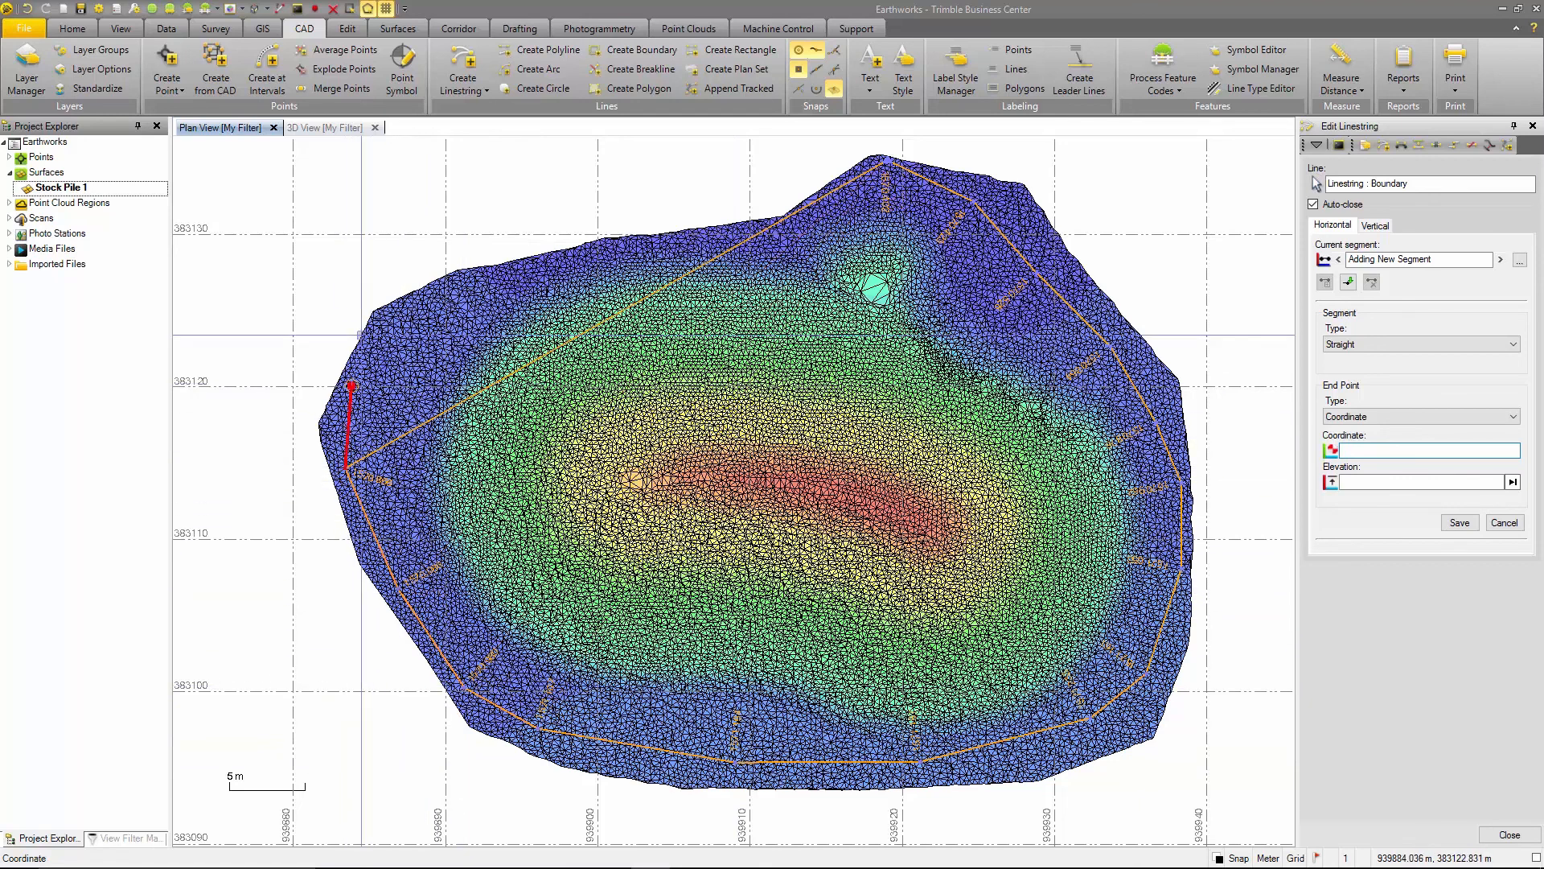
{"action": "left_click", "coordinate": [396, 314]}
{"action": "left_click", "coordinate": [503, 283]}
{"action": "left_click", "coordinate": [566, 263]}
{"action": "left_click", "coordinate": [631, 249]}
{"action": "left_click", "coordinate": [734, 242]}
{"action": "left_click", "coordinate": [791, 233]}
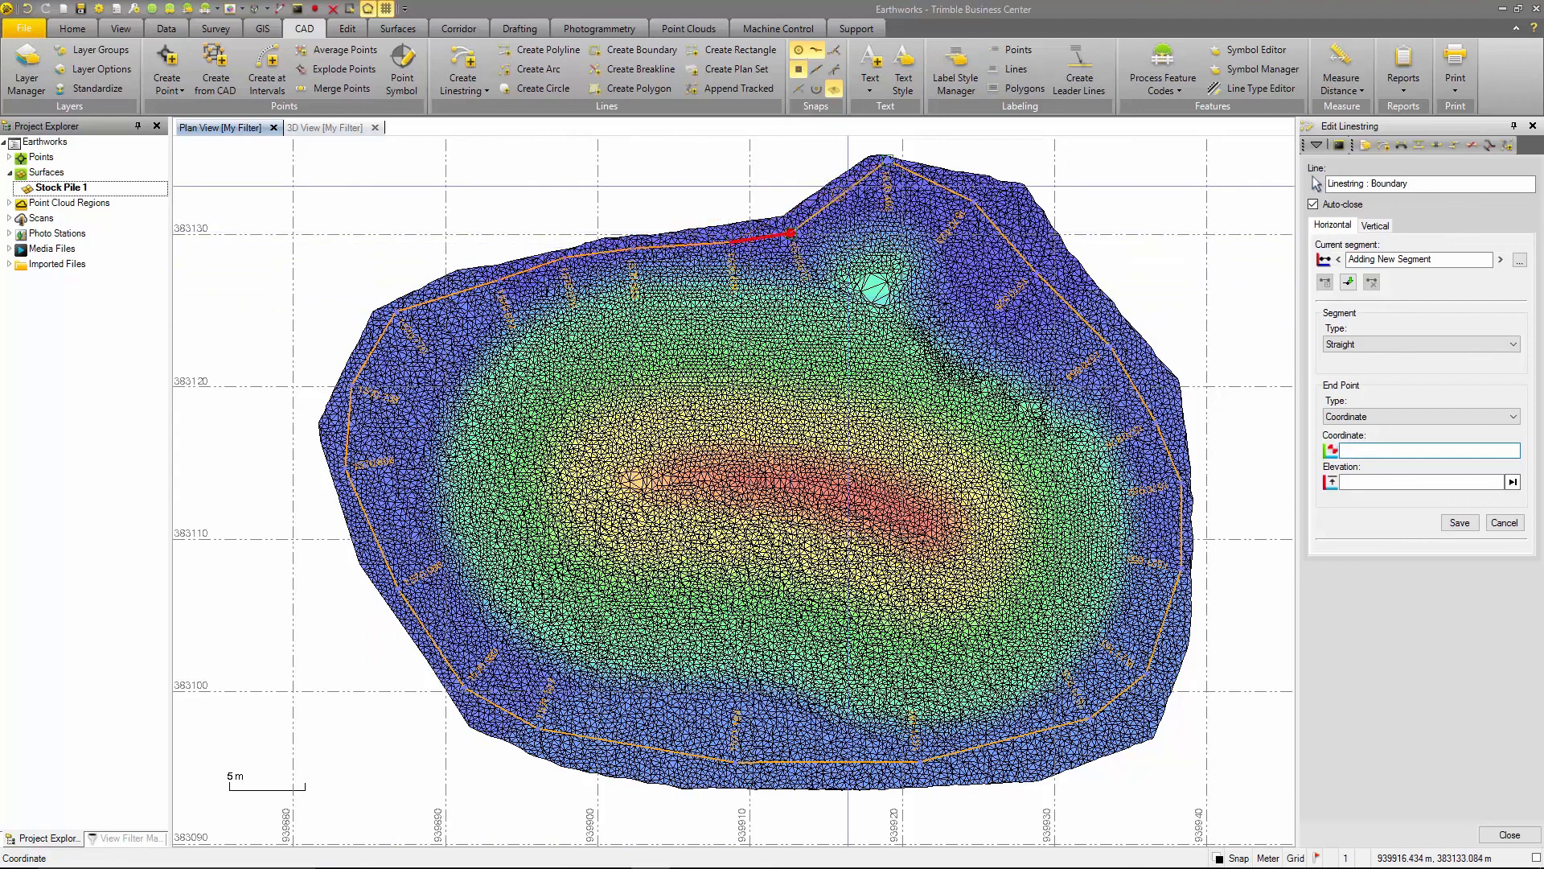
{"action": "left_click", "coordinate": [849, 186]}
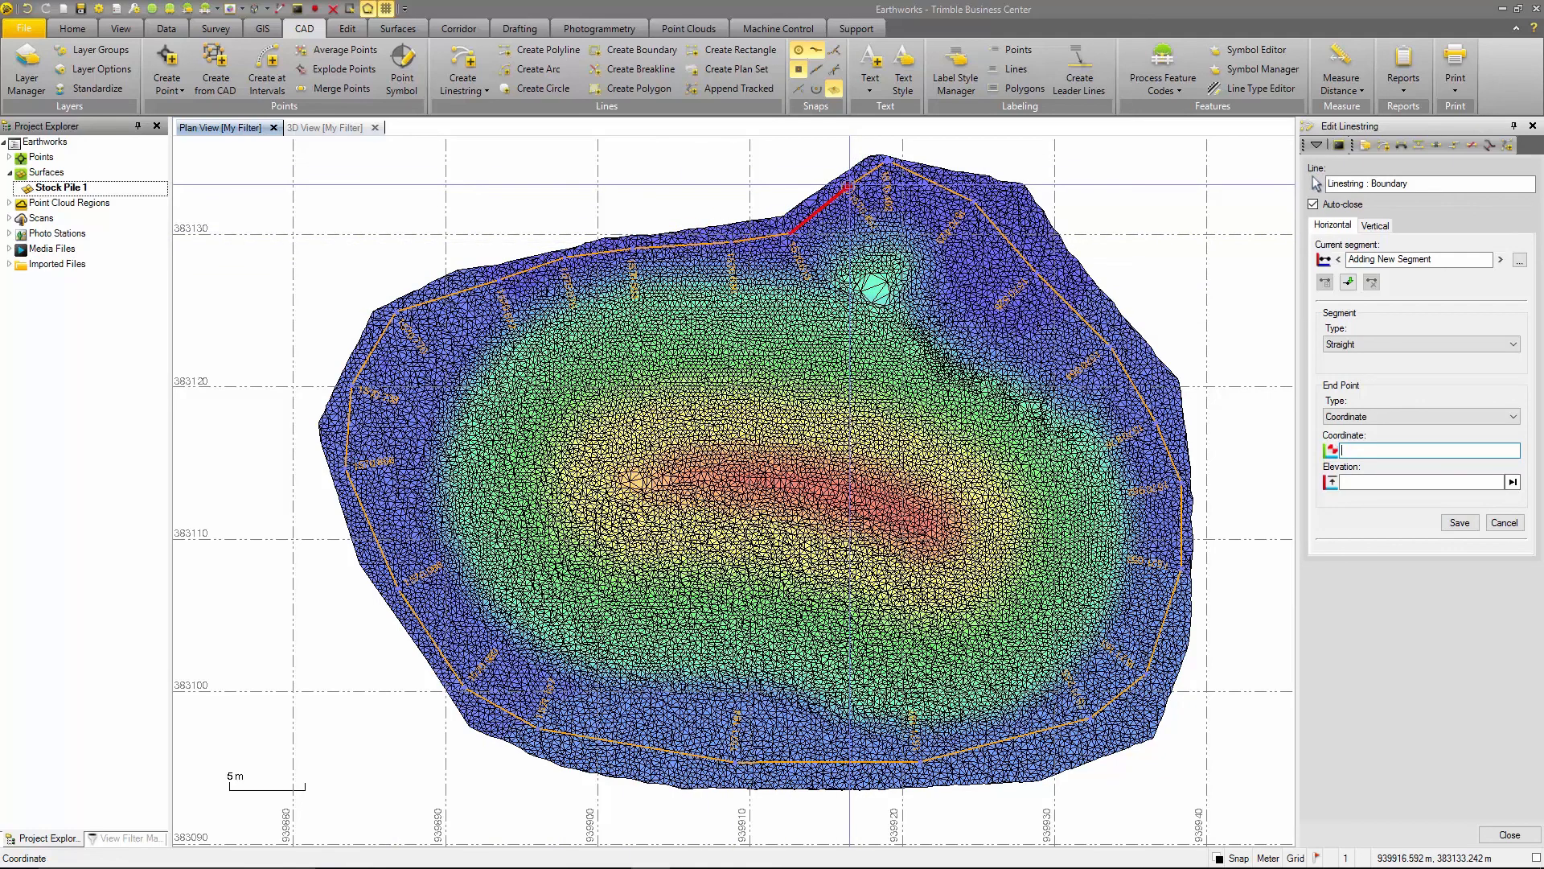
{"action": "left_click", "coordinate": [1508, 835]}
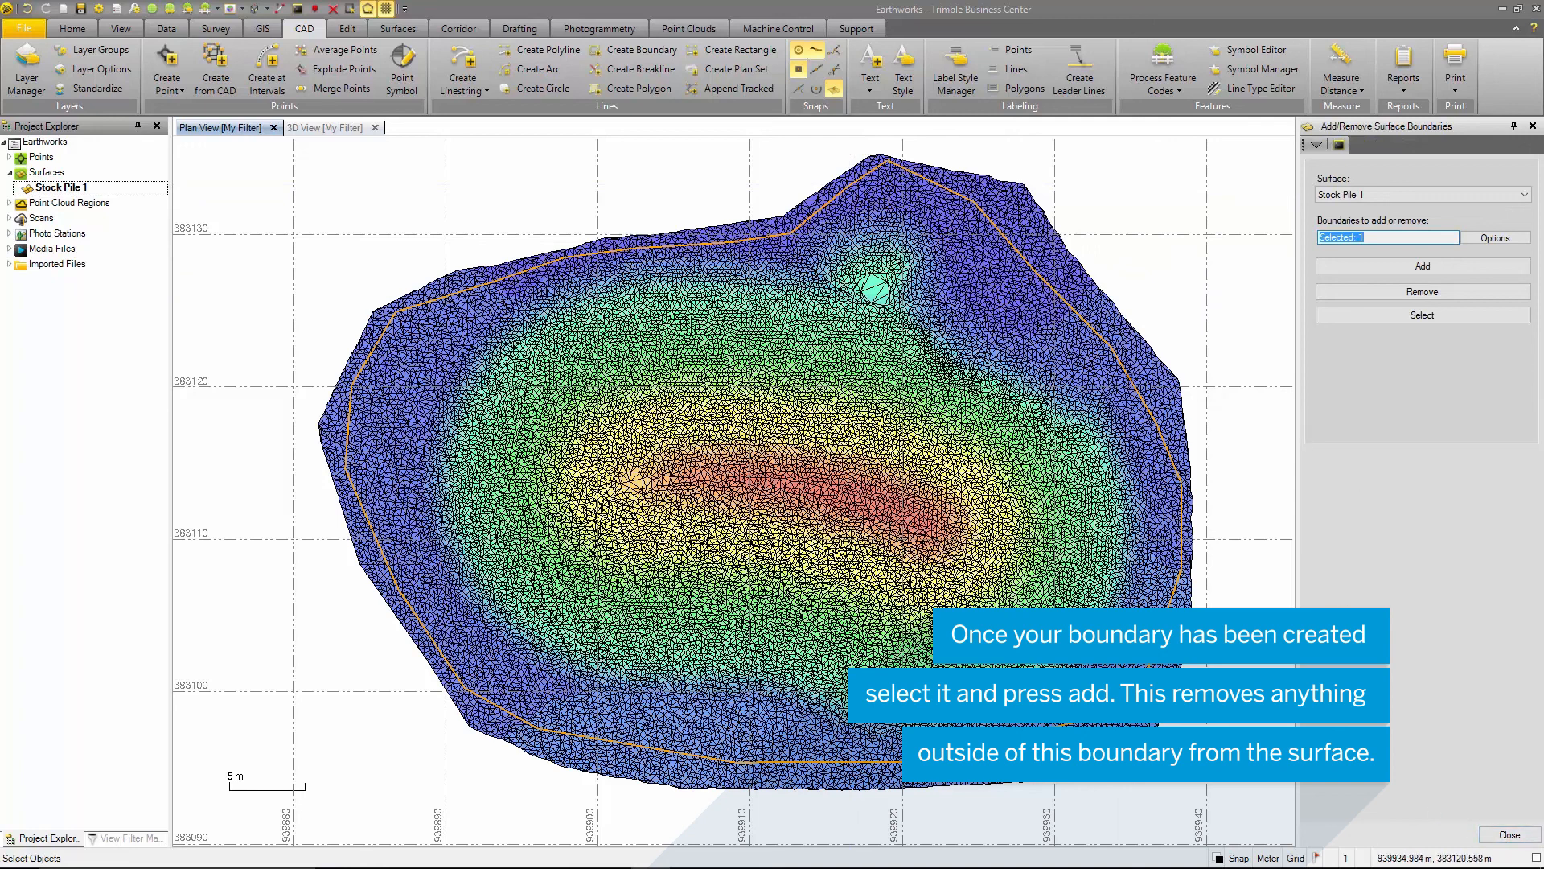
- Add the Boundary linestring as a surface boundary of Stock Pile 1, and clear the selection
{"action": "left_click", "coordinate": [1422, 267]}
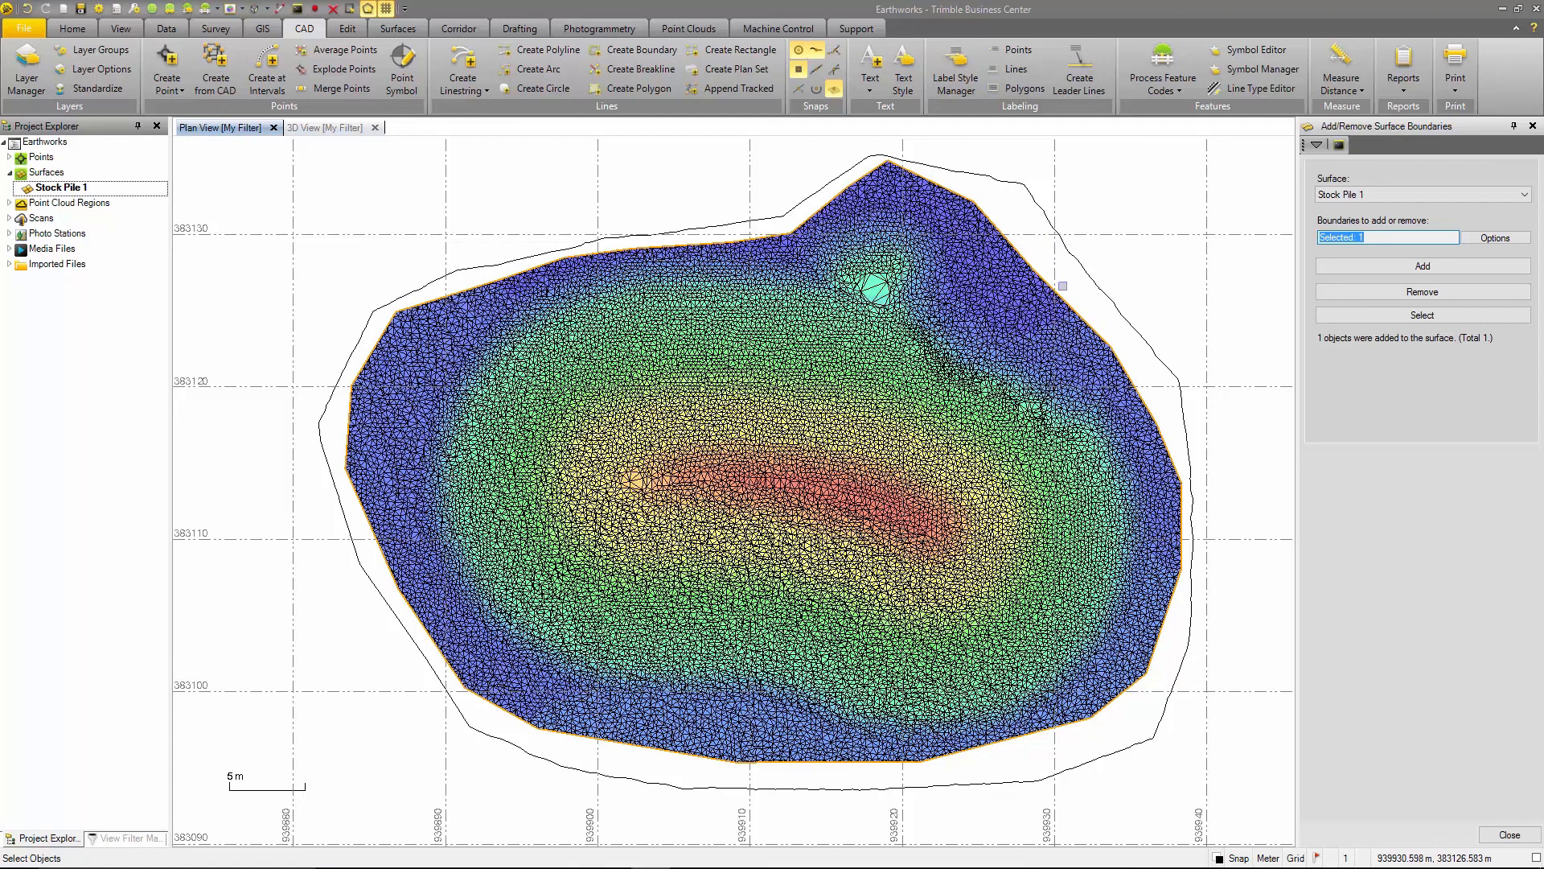
{"action": "left_click", "coordinate": [1062, 286]}
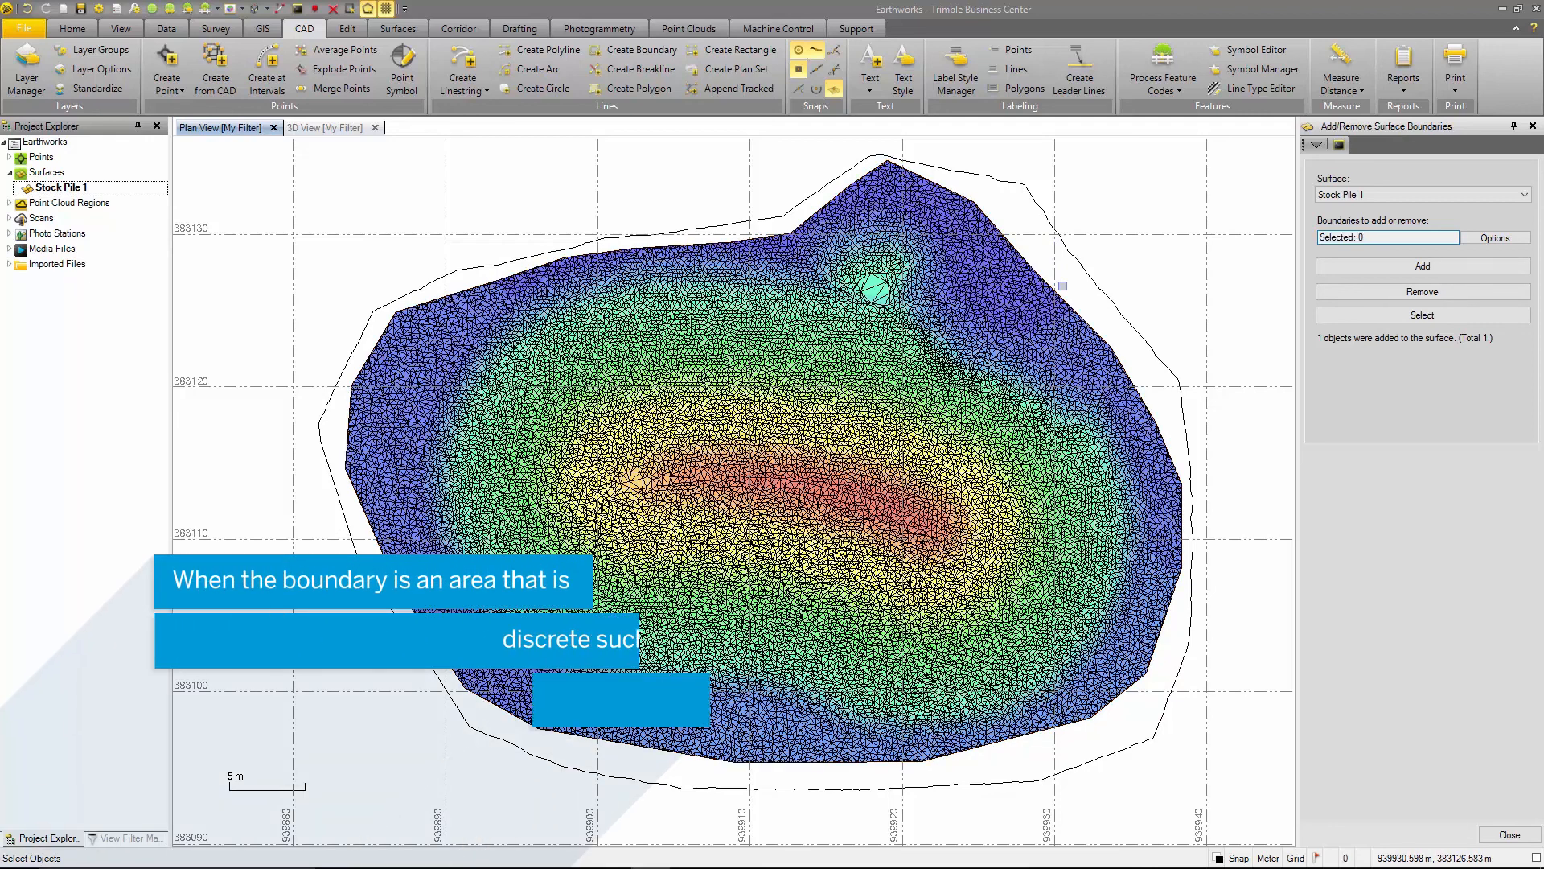
- Turn on the visibility of Point under Raw Data in the My Filter view filter
{"action": "left_click", "coordinate": [134, 840]}
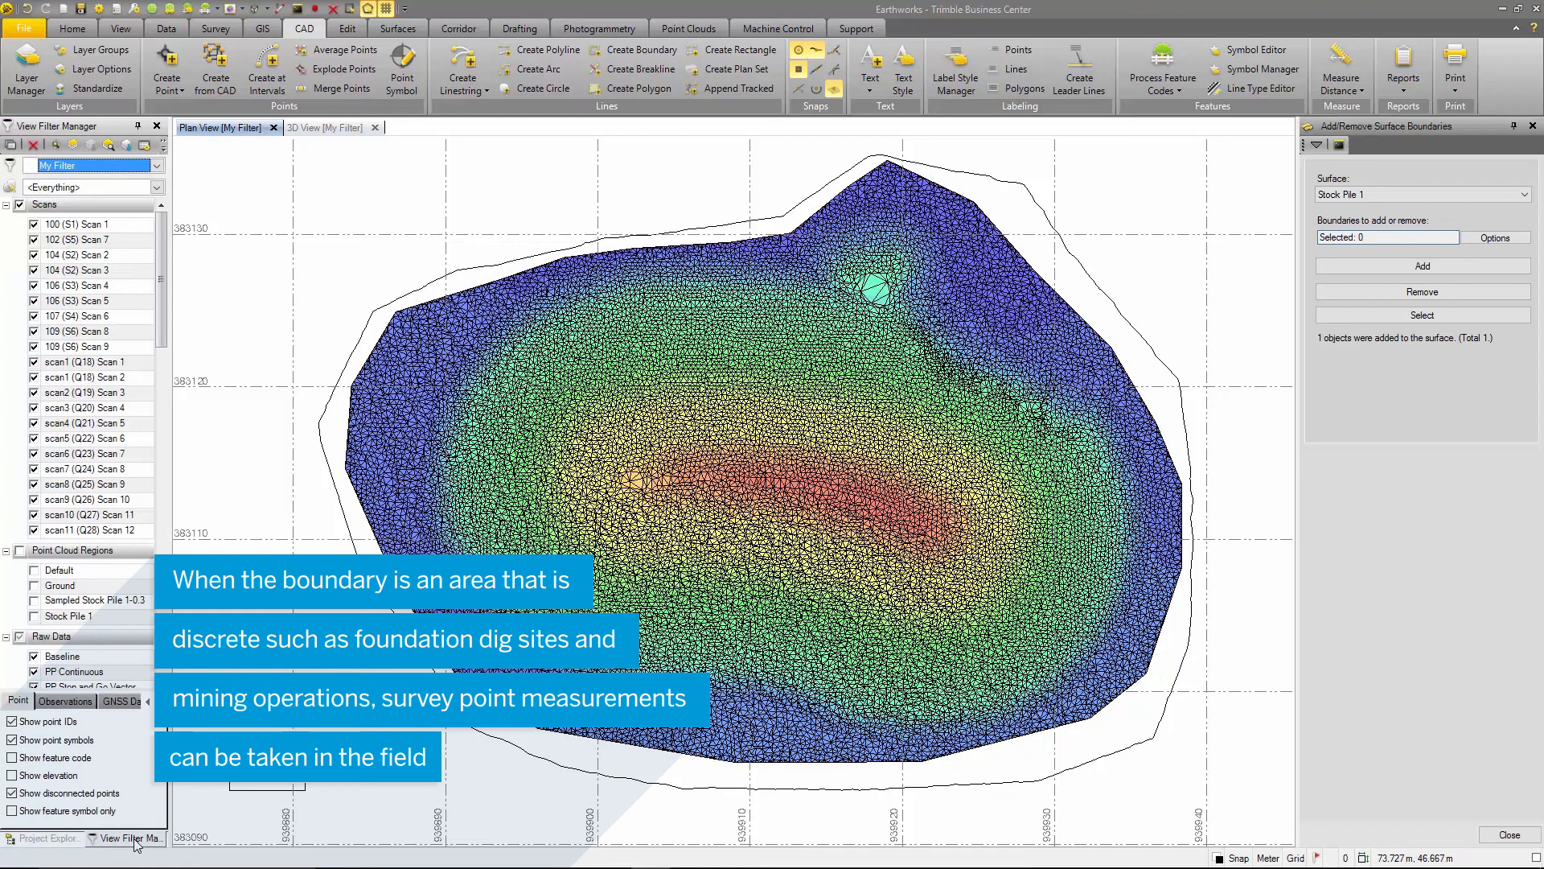
{"action": "scroll", "coordinate": [86, 504], "scroll_direction": "down", "scroll_amount": 6}
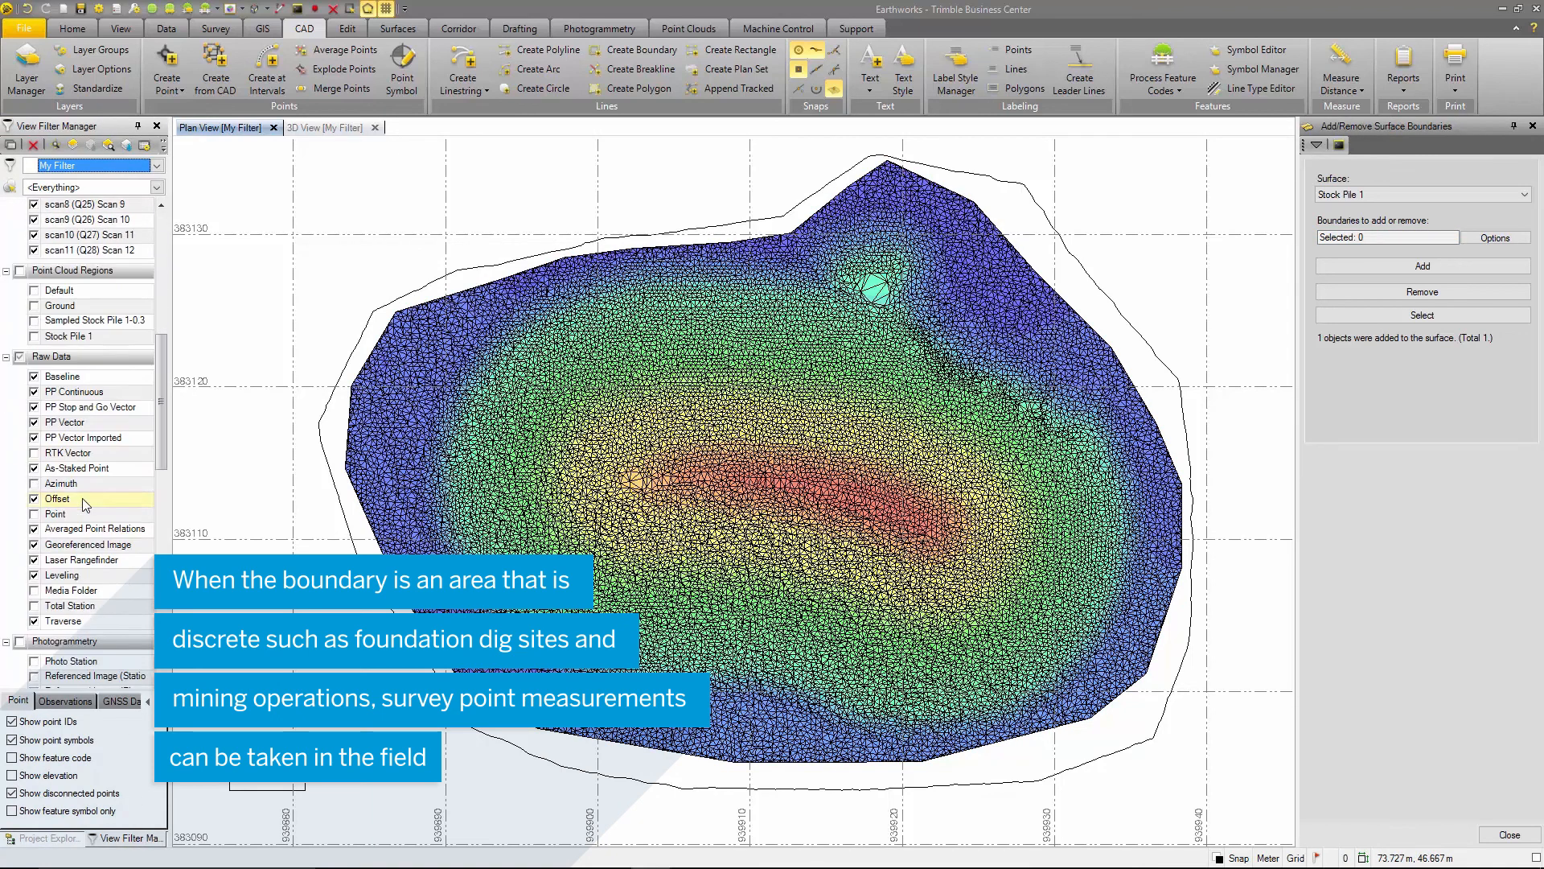
{"action": "left_click", "coordinate": [34, 515]}
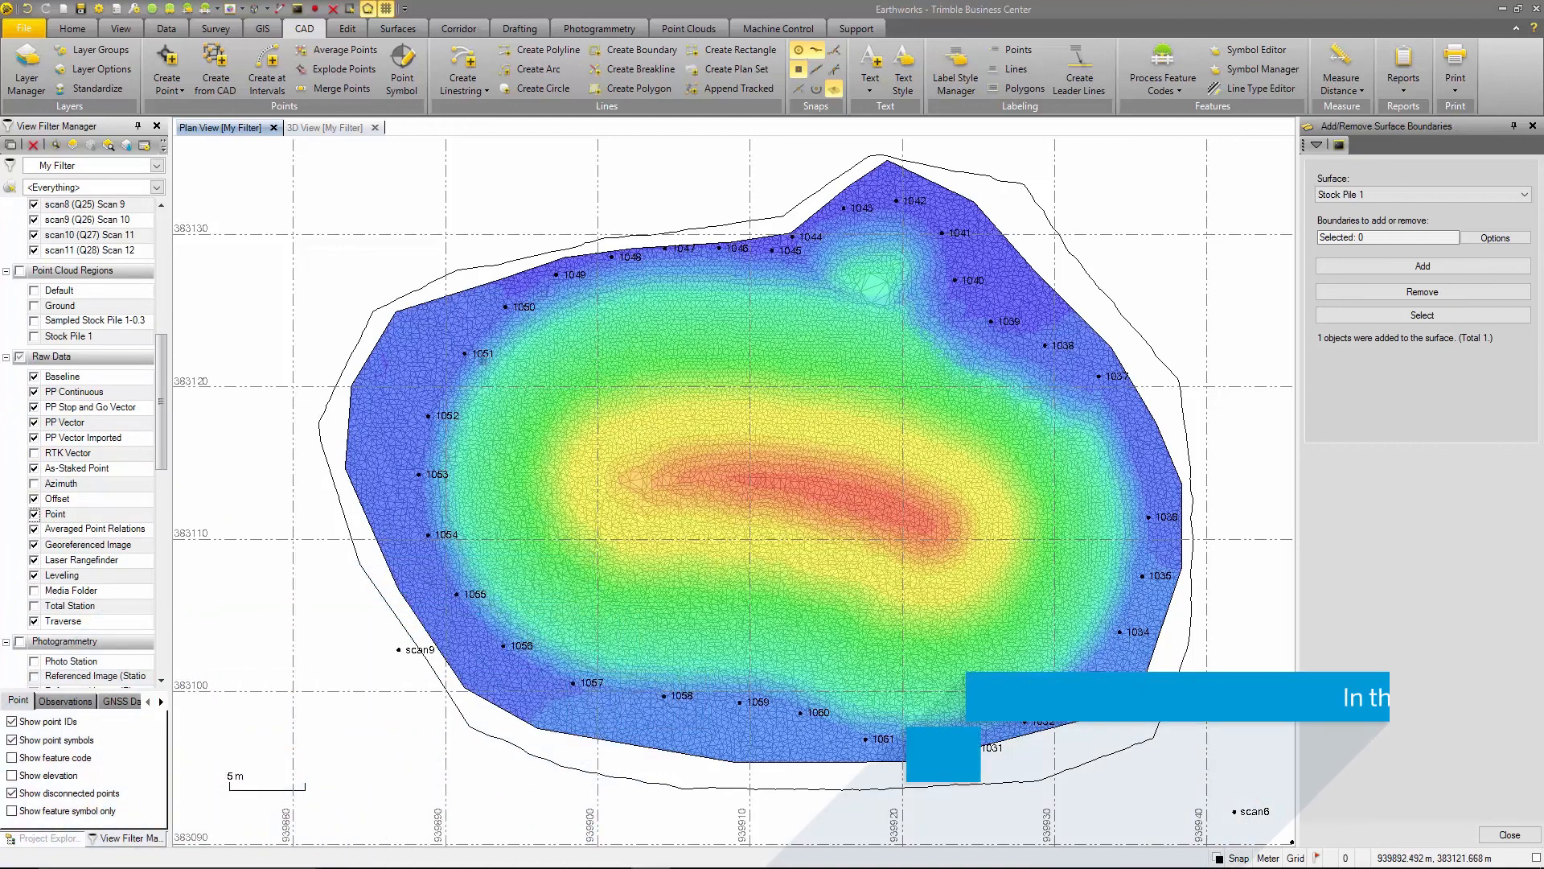
- Select survey point 1052 on the western side of the stockpile and check its feature code in the properties
{"action": "left_click", "coordinate": [428, 416]}
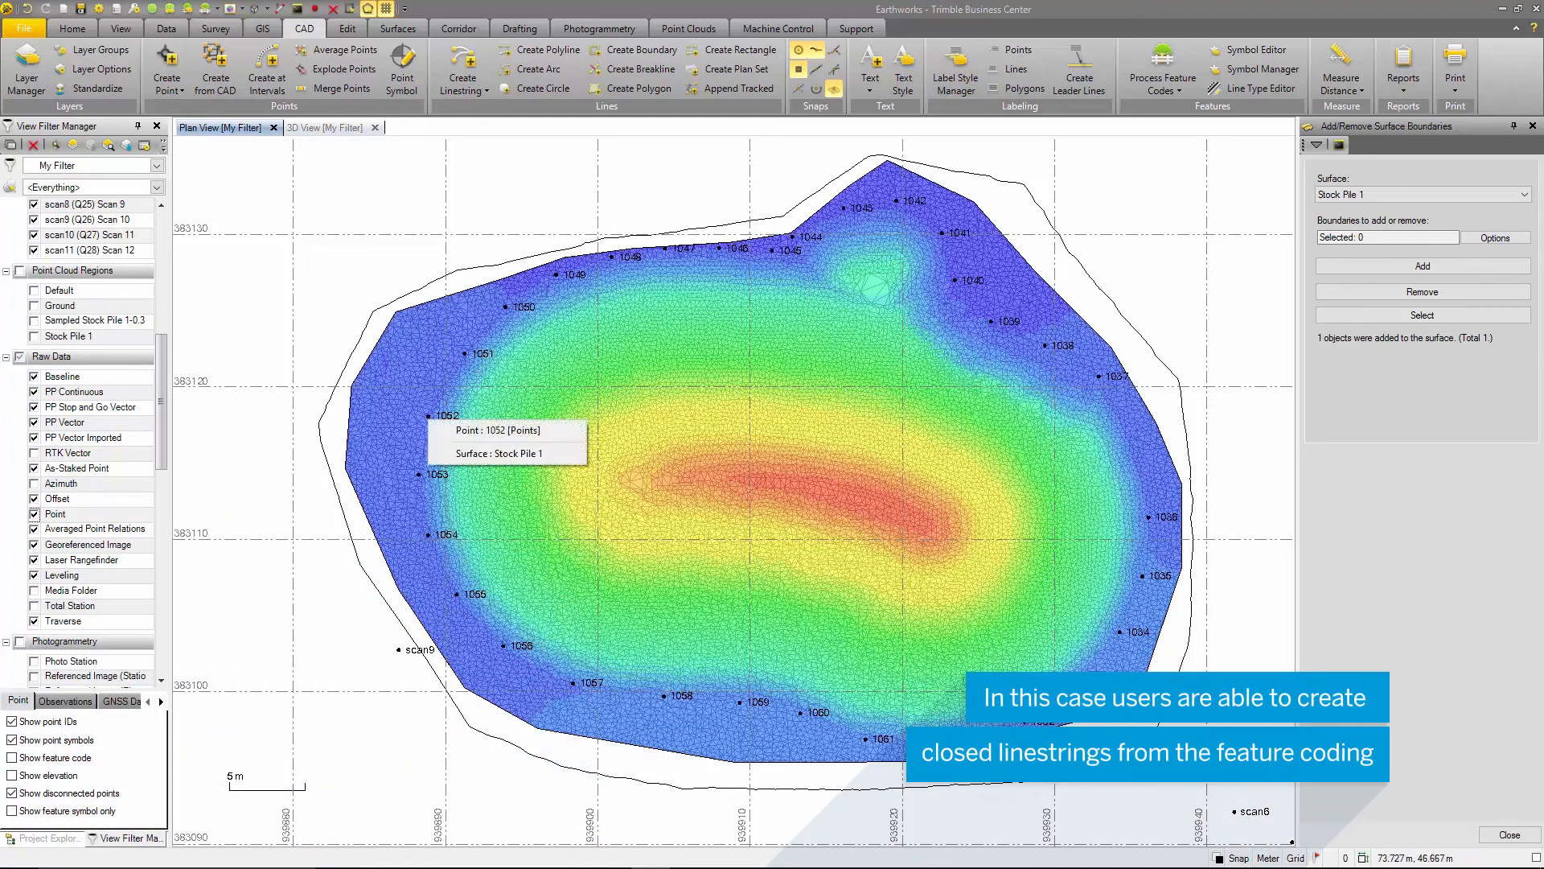
{"action": "left_click", "coordinate": [483, 430]}
{"action": "right_click", "coordinate": [439, 427]}
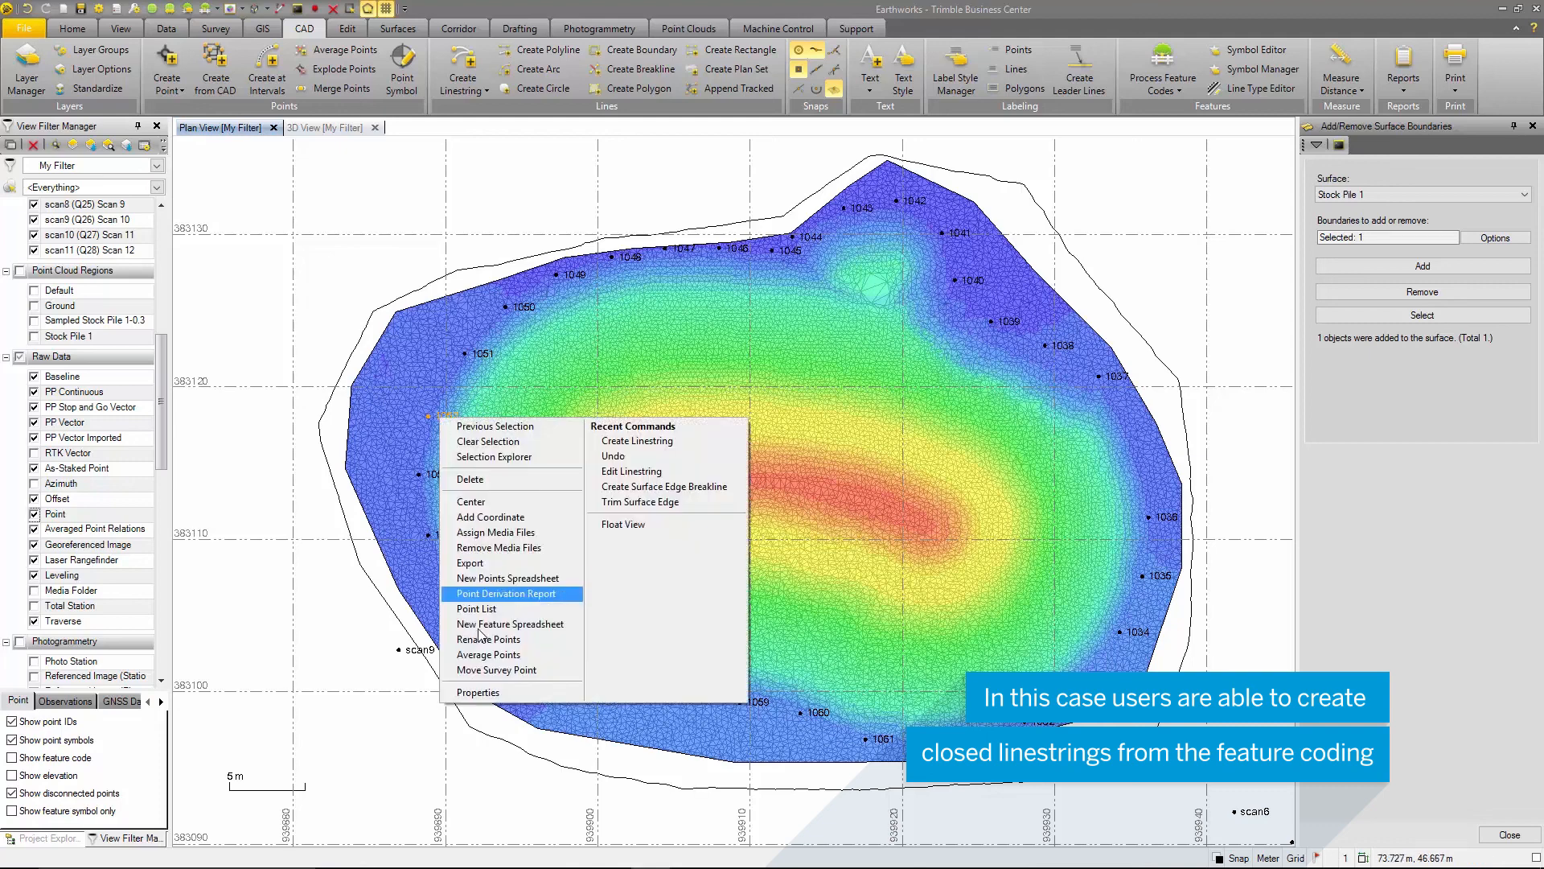
{"action": "left_click", "coordinate": [490, 699]}
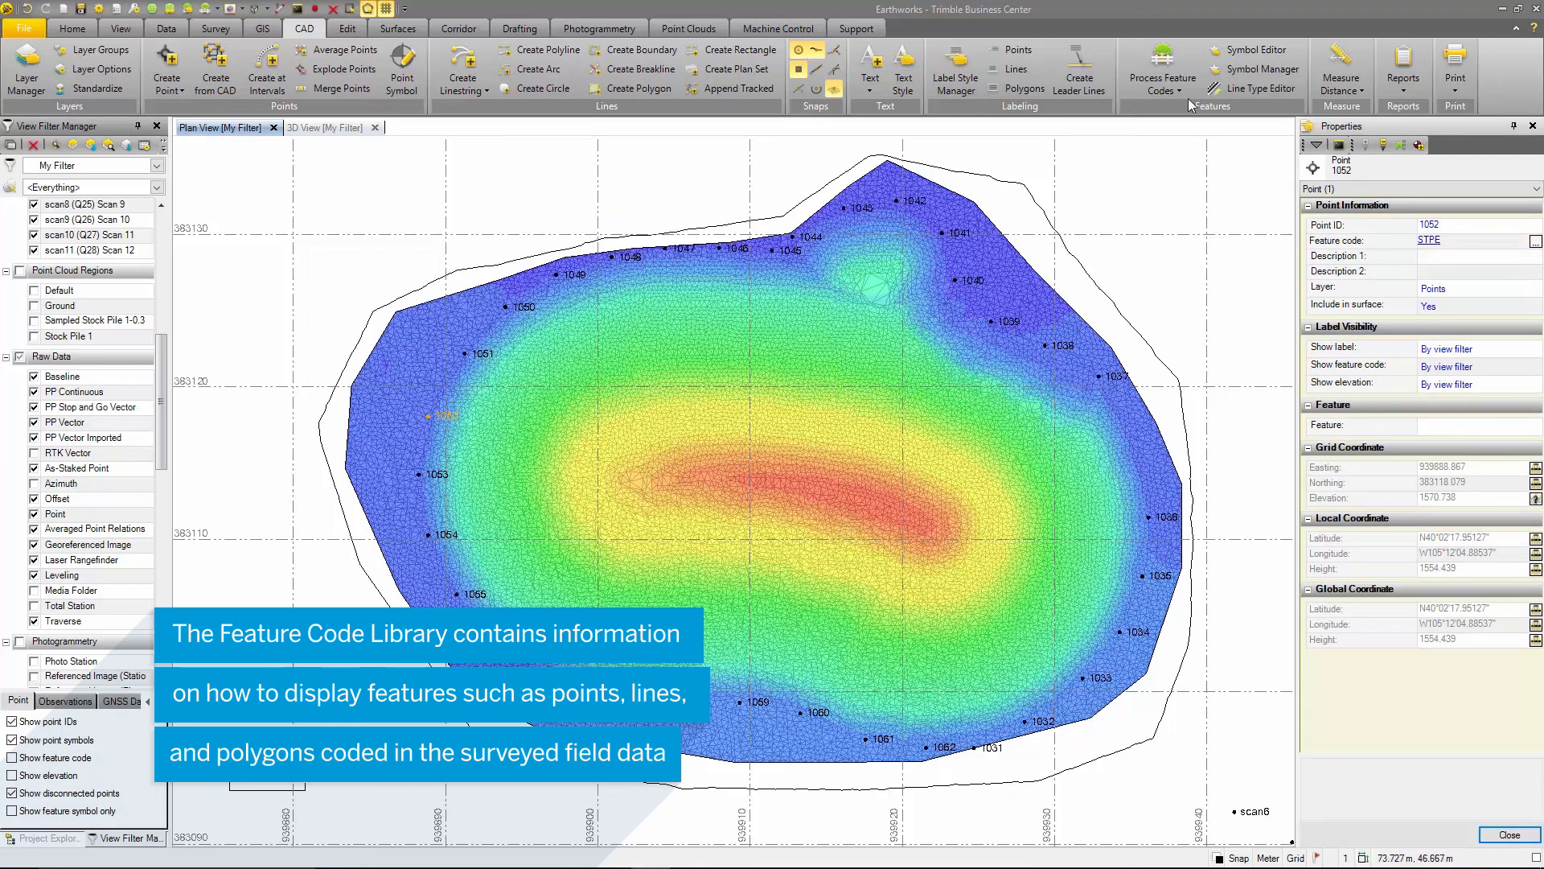
- Process the feature codes of the quarry gnss.jxl point source to generate its linework, and clear the selection
{"action": "left_click", "coordinate": [1162, 64]}
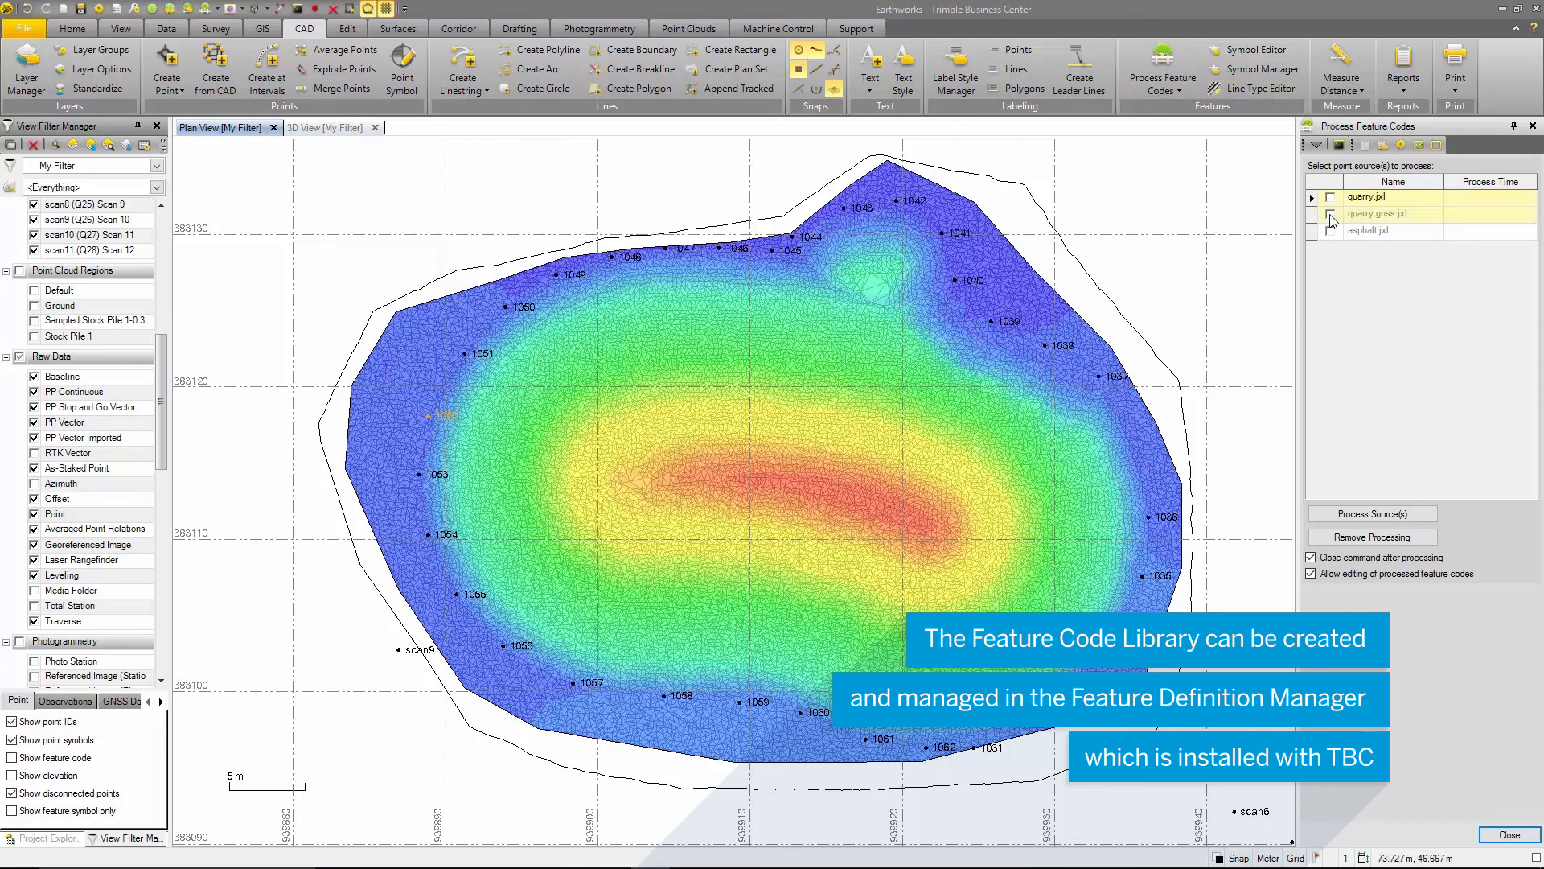
{"action": "left_click", "coordinate": [1331, 216]}
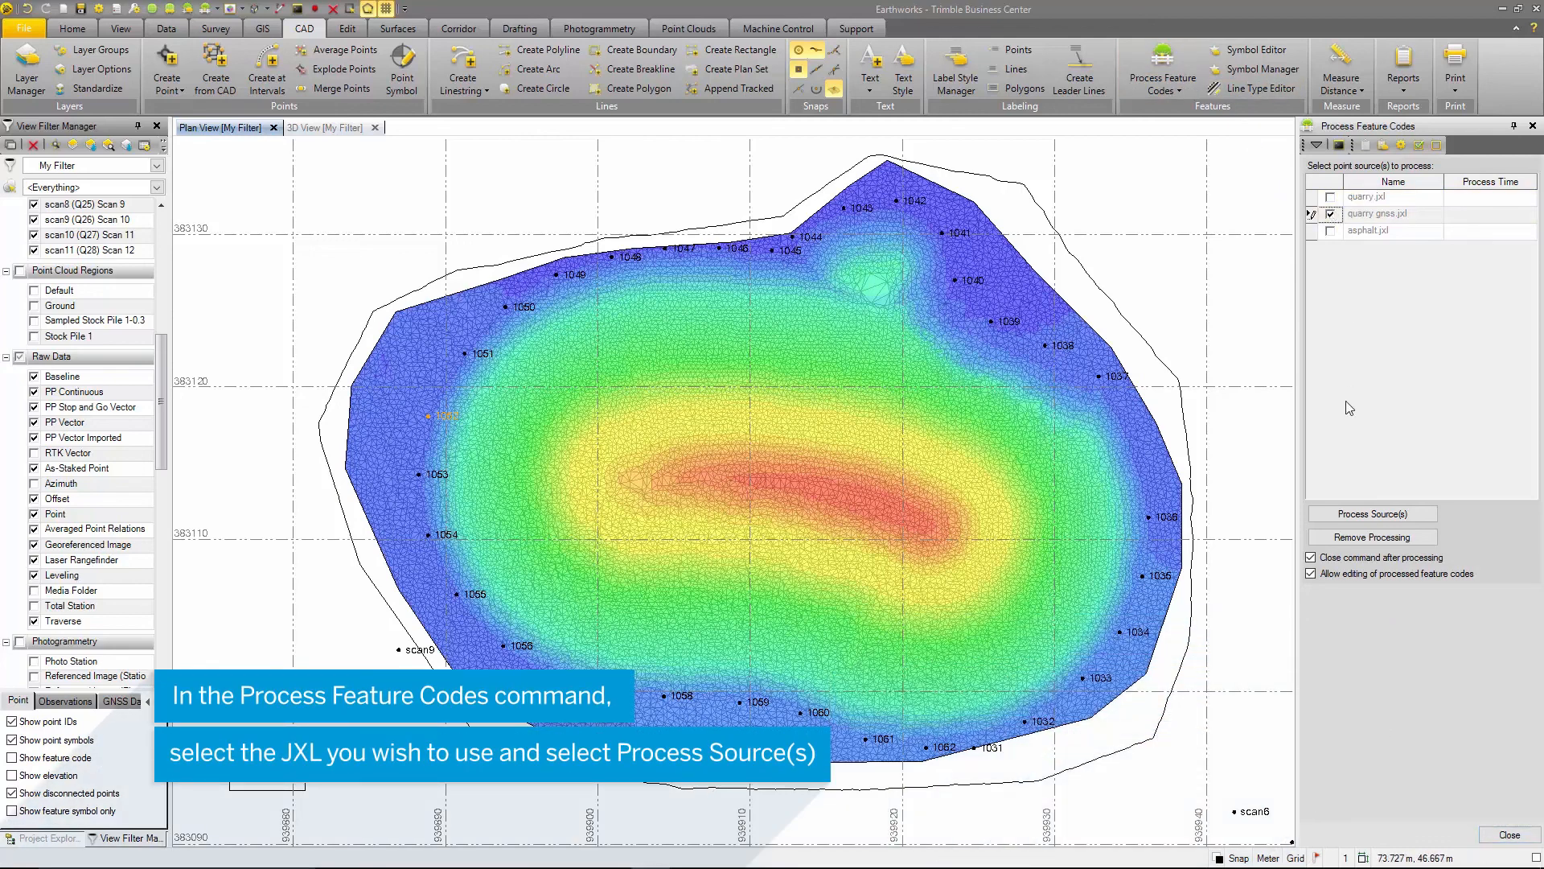
{"action": "left_click", "coordinate": [1361, 514]}
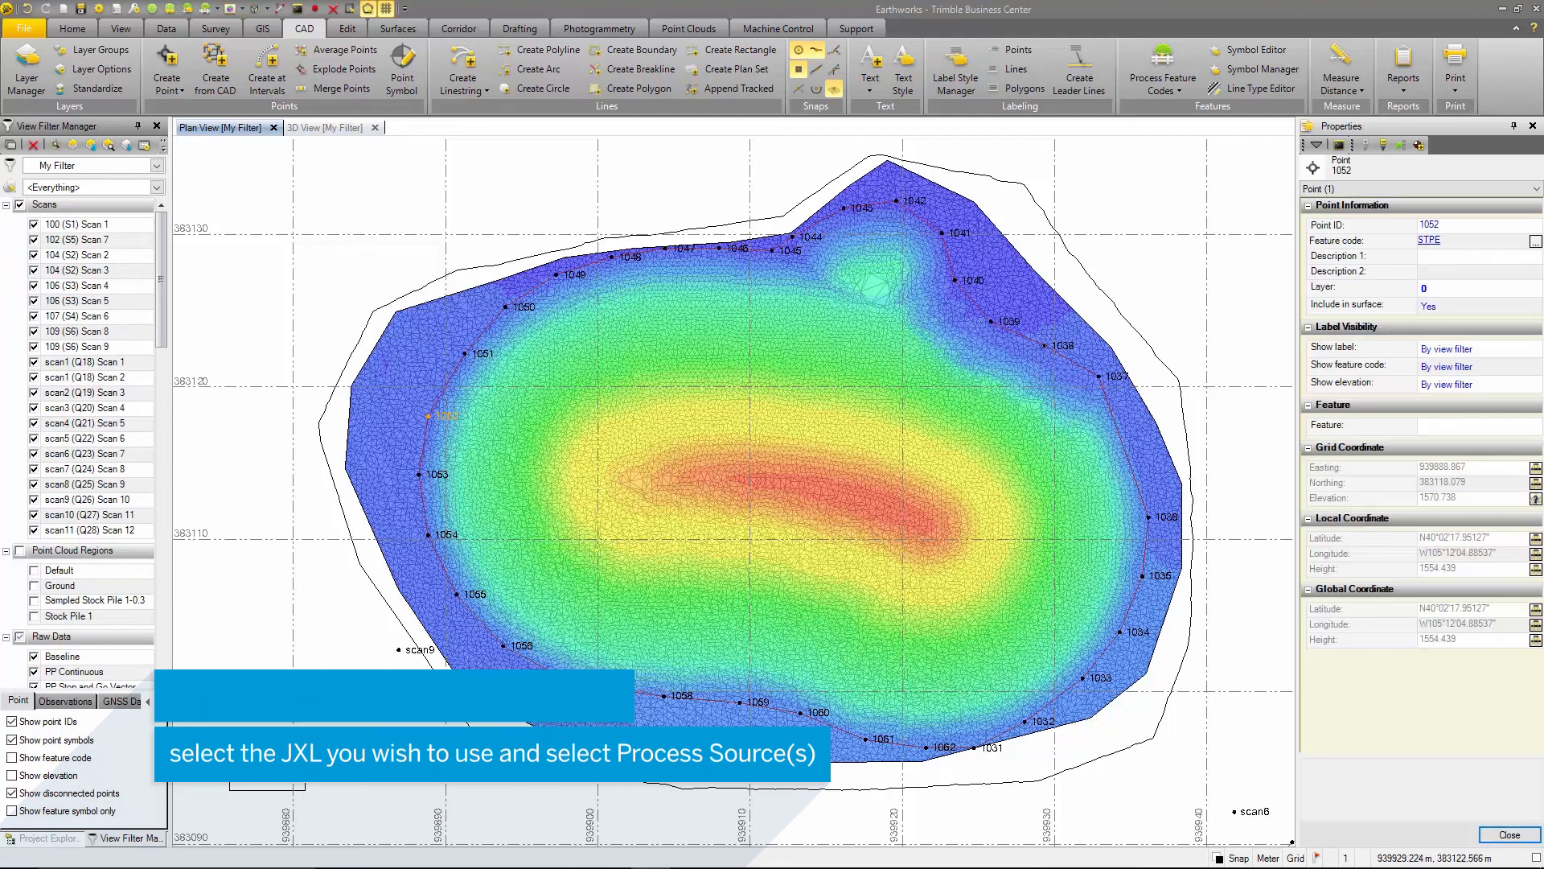
{"action": "left_click", "coordinate": [455, 235]}
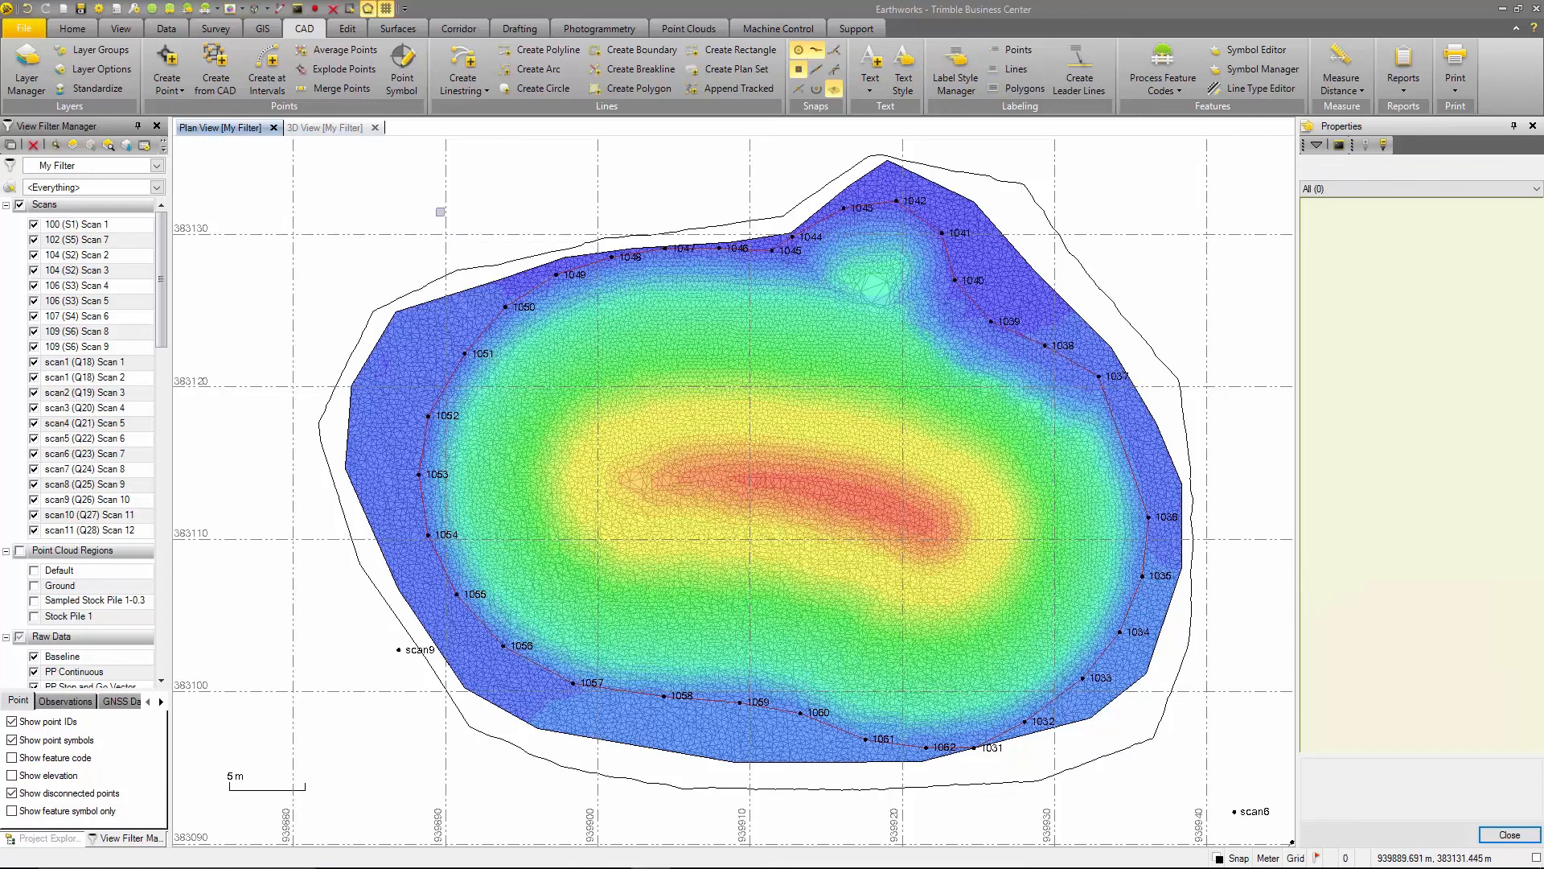
- Add the feature-coded line through the survey points around the stockpile as a surface boundary of Stock Pile 1
{"action": "left_click", "coordinate": [405, 30]}
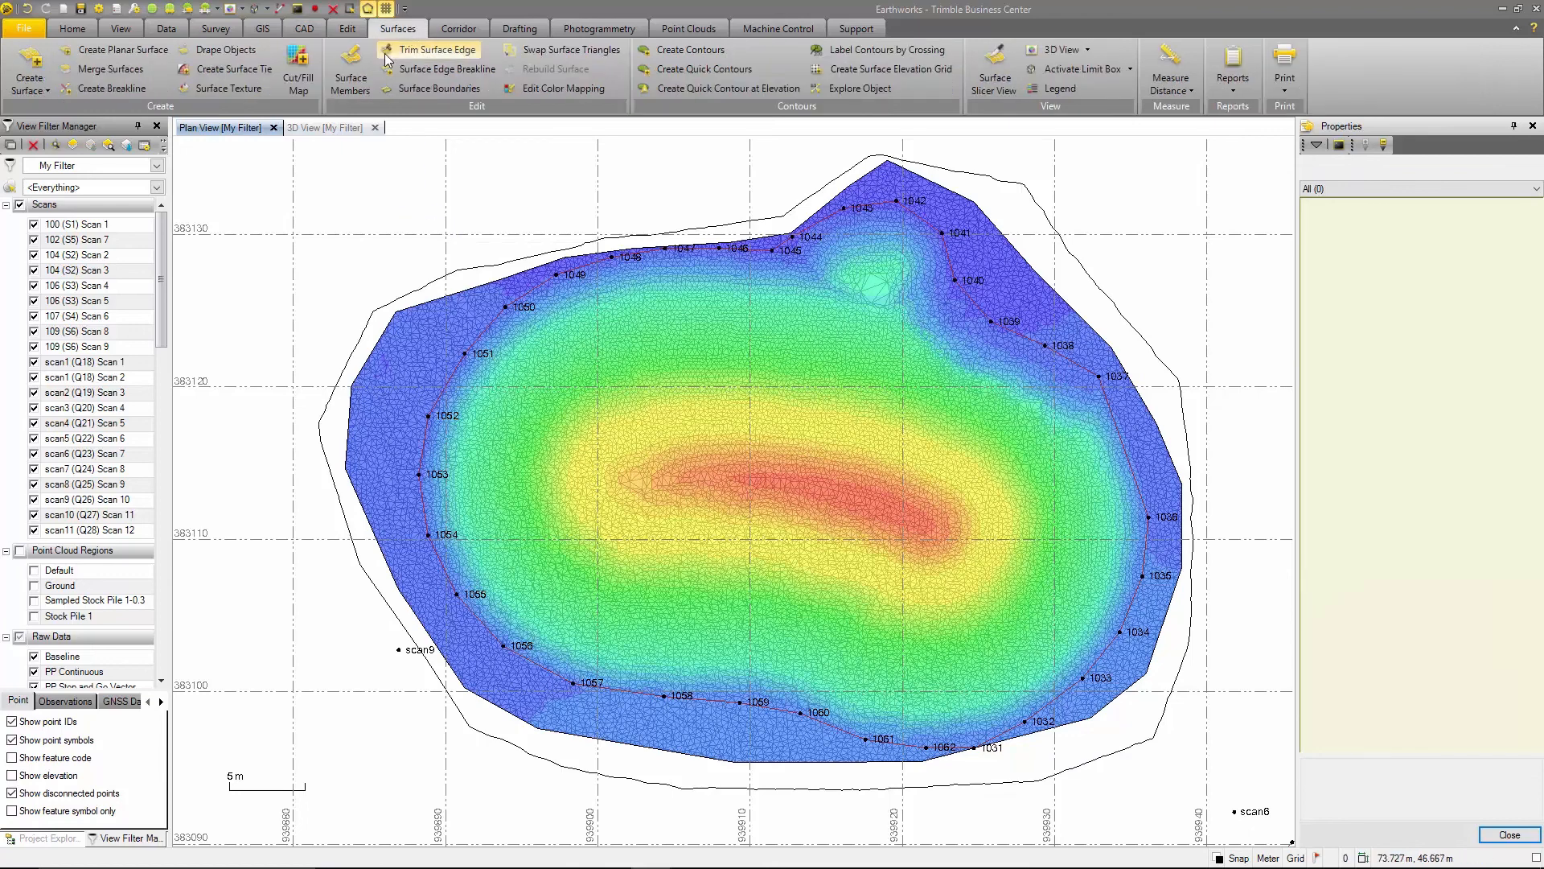
{"action": "left_click", "coordinate": [439, 88]}
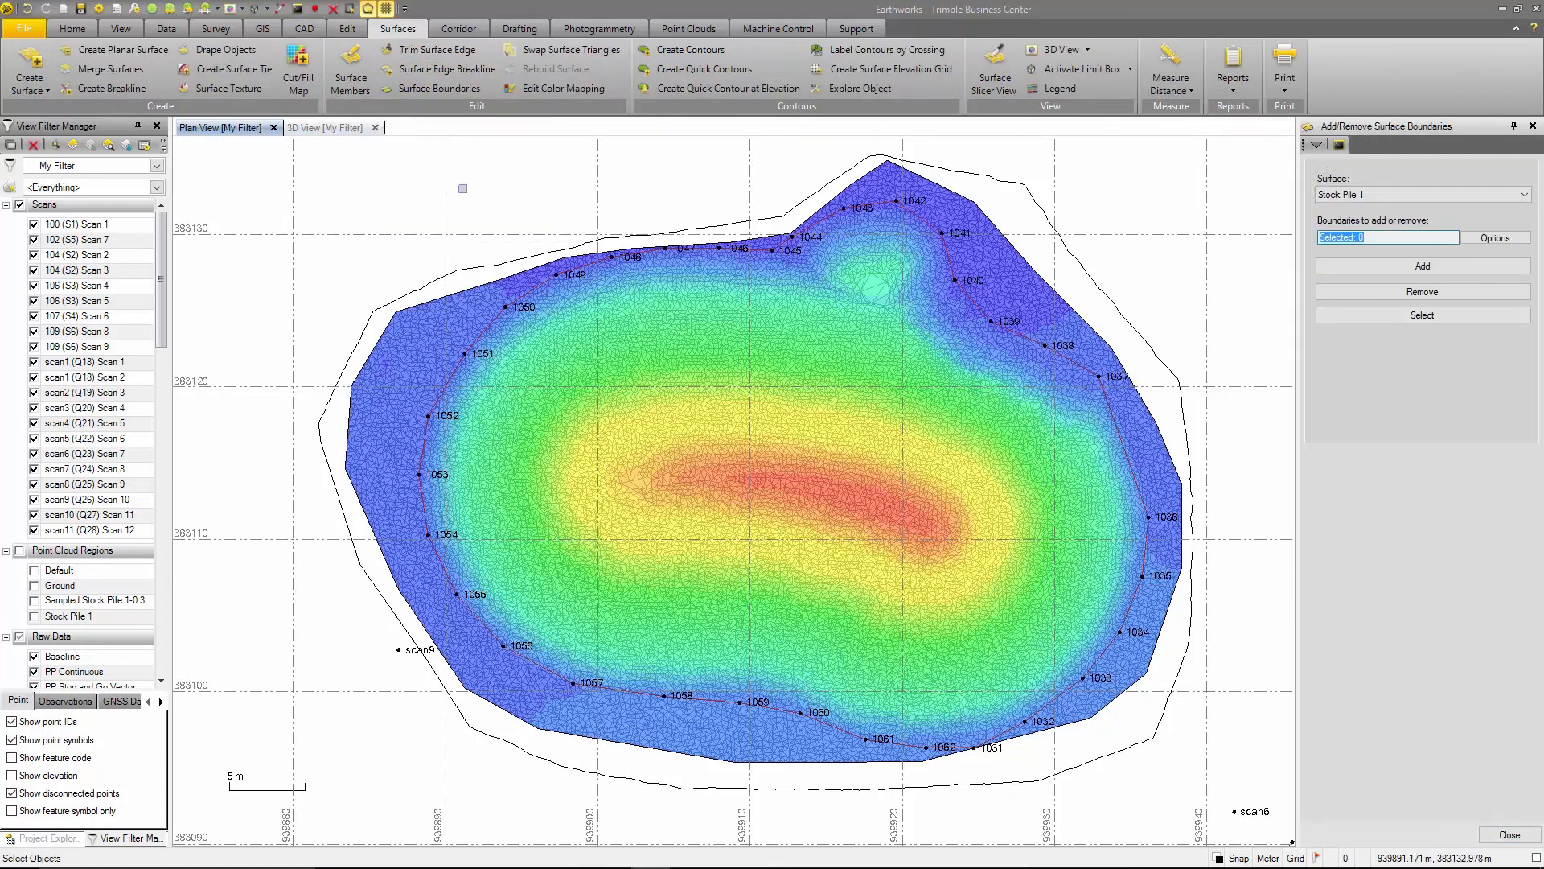
{"action": "left_click", "coordinate": [580, 260]}
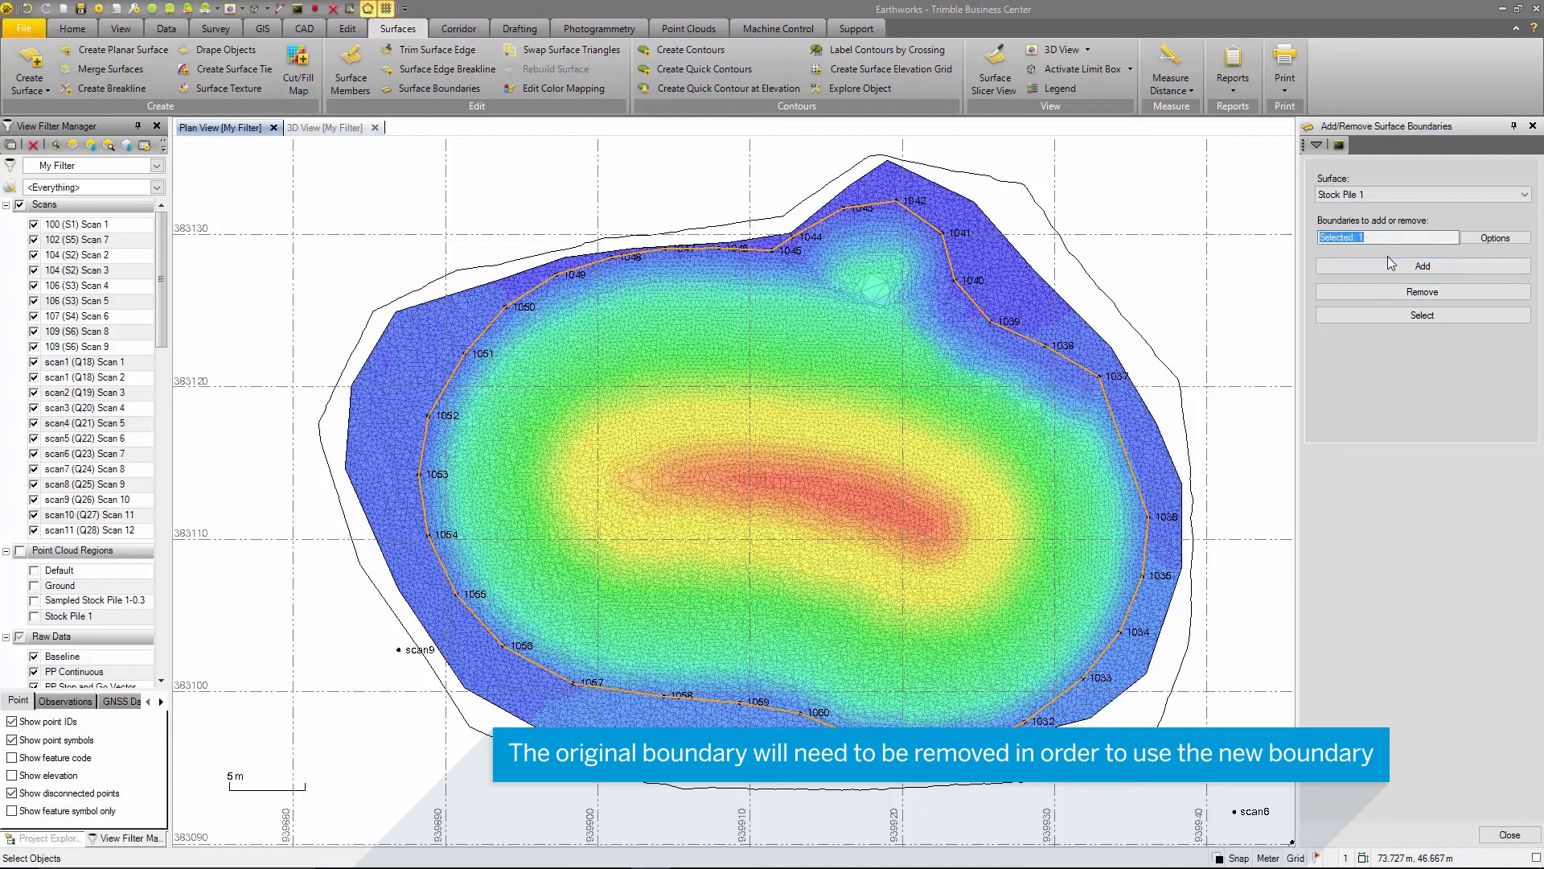
- Remove the original outer Boundary linestring from Stock Pile 1's surface boundaries, clear the selection and close the command
{"action": "left_click", "coordinate": [1033, 267]}
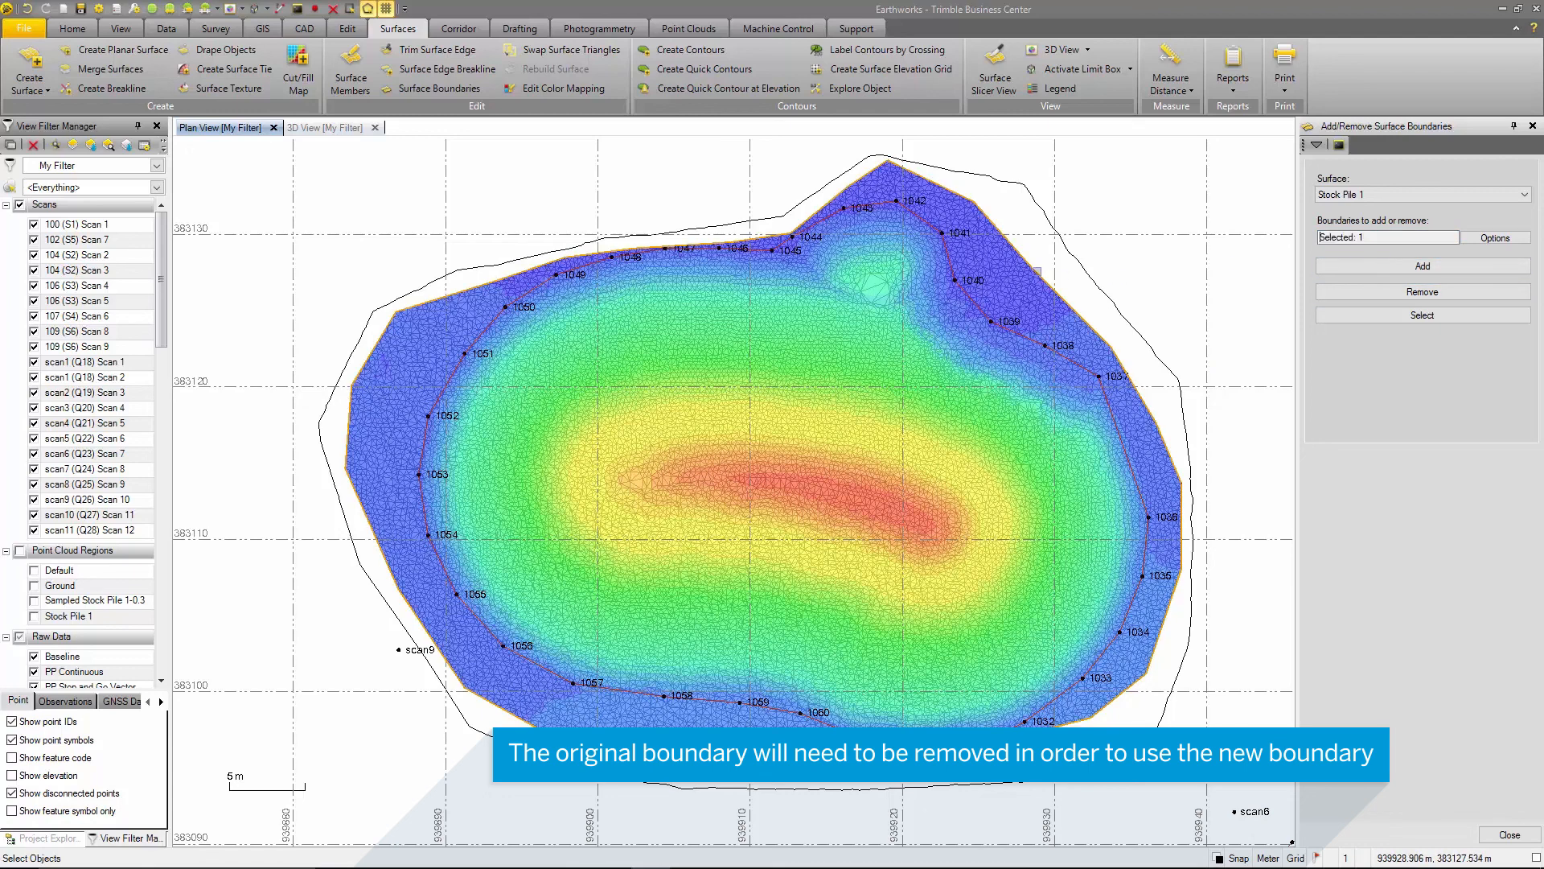
{"action": "left_click", "coordinate": [1400, 292]}
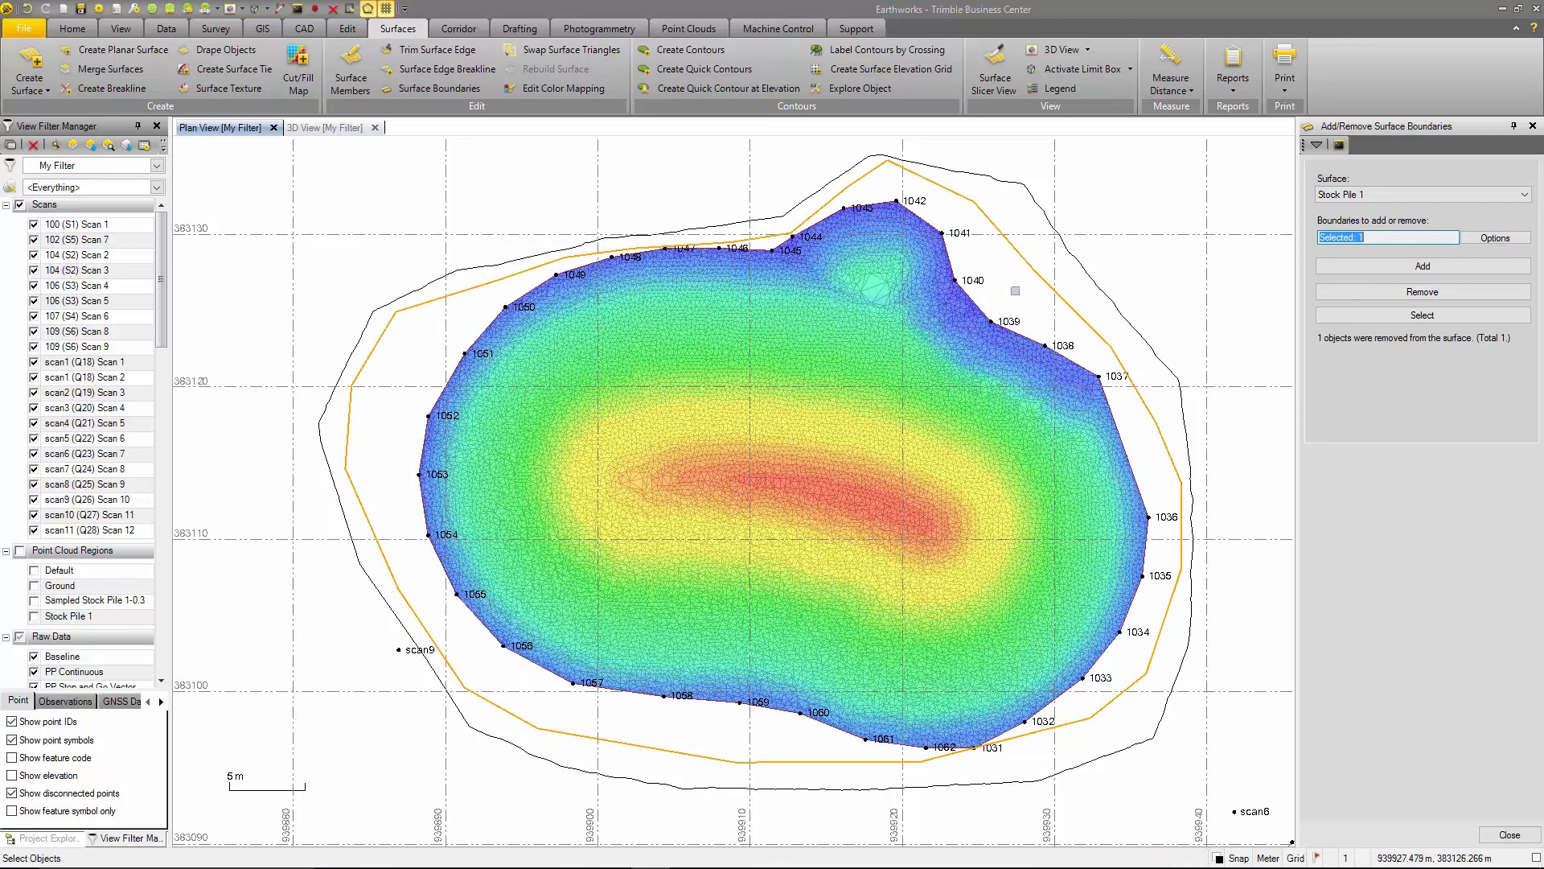
{"action": "left_click", "coordinate": [1018, 291]}
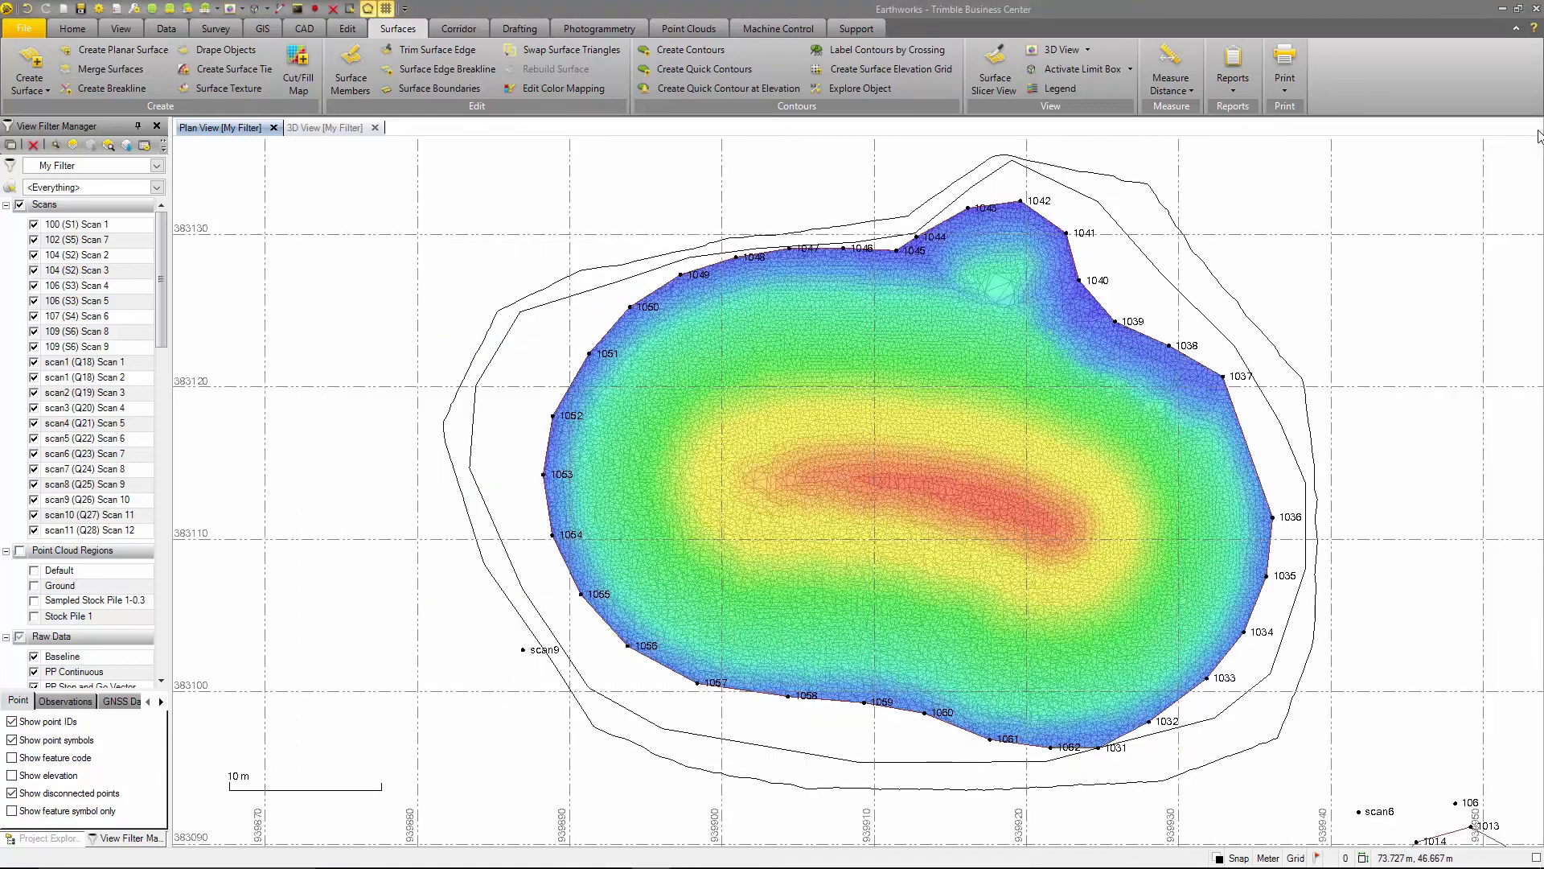
{"action": "left_click", "coordinate": [1532, 125]}
- Examine the trimmed stockpile surface in the 3D view from a higher angle
{"action": "left_click", "coordinate": [310, 128]}
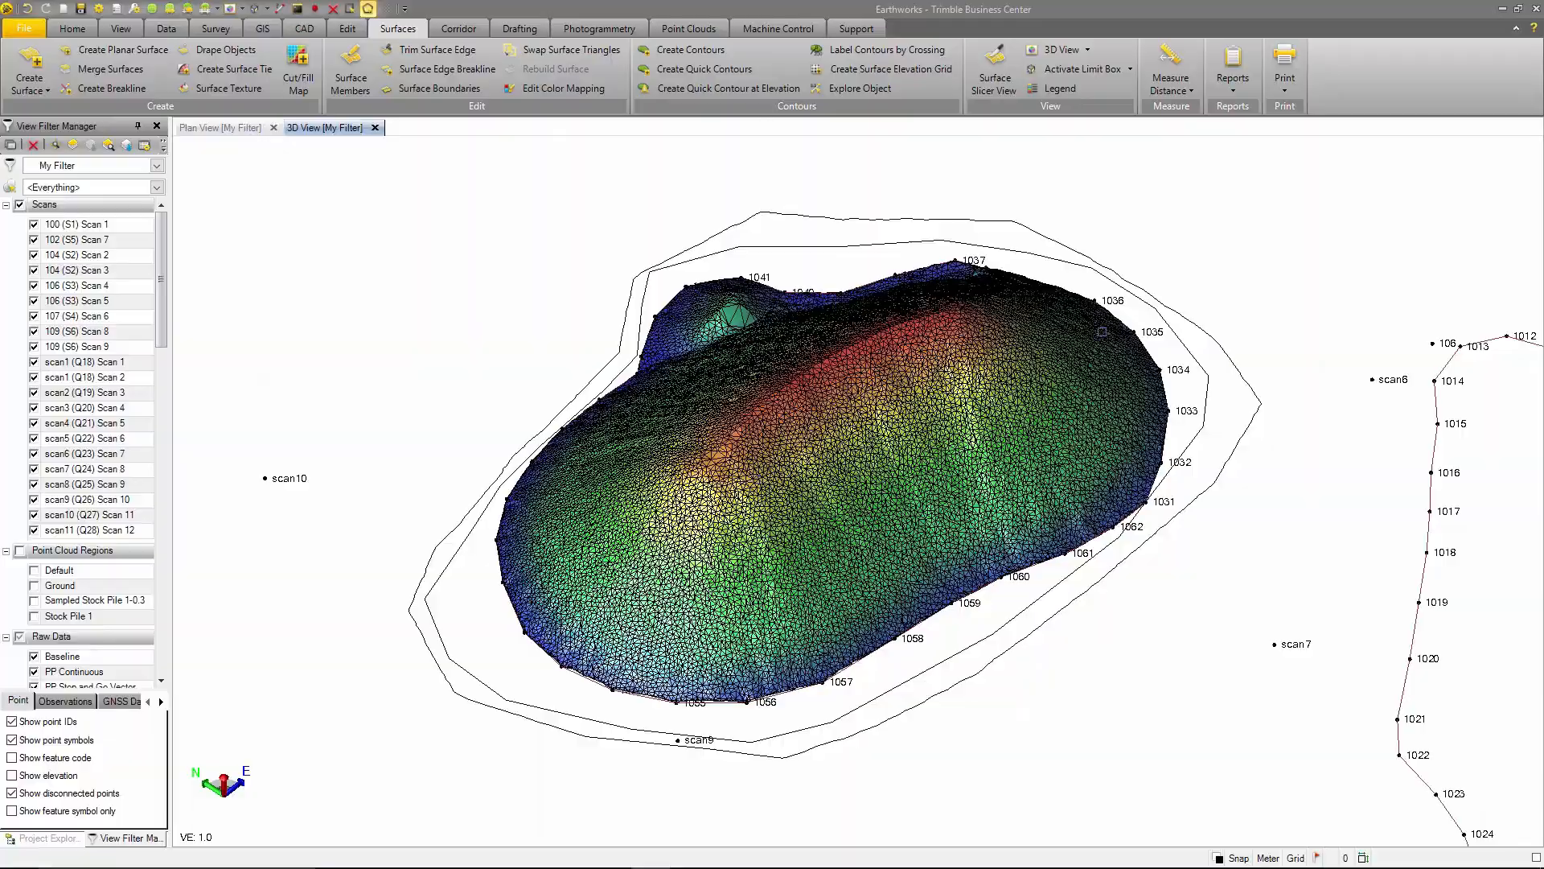
{"action": "mouse_move", "coordinate": [815, 590]}
{"action": "right_mouse_down"}
{"action": "mouse_move", "coordinate": [802, 569]}
{"action": "mouse_move", "coordinate": [765, 568]}
{"action": "mouse_move", "coordinate": [828, 624]}
{"action": "mouse_move", "coordinate": [774, 615]}
{"action": "right_mouse_up"}
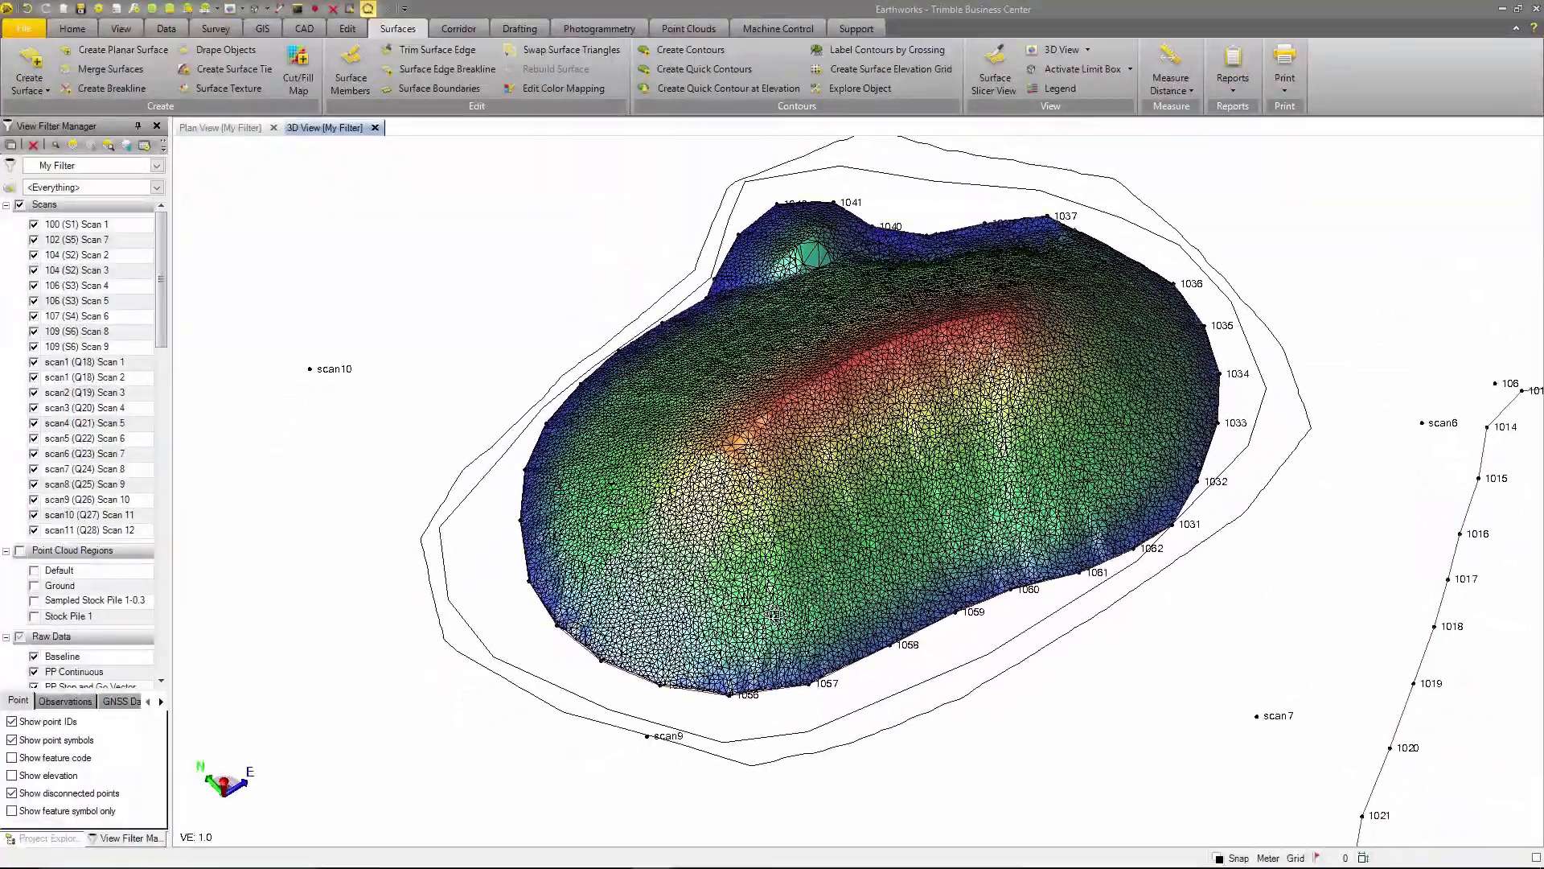